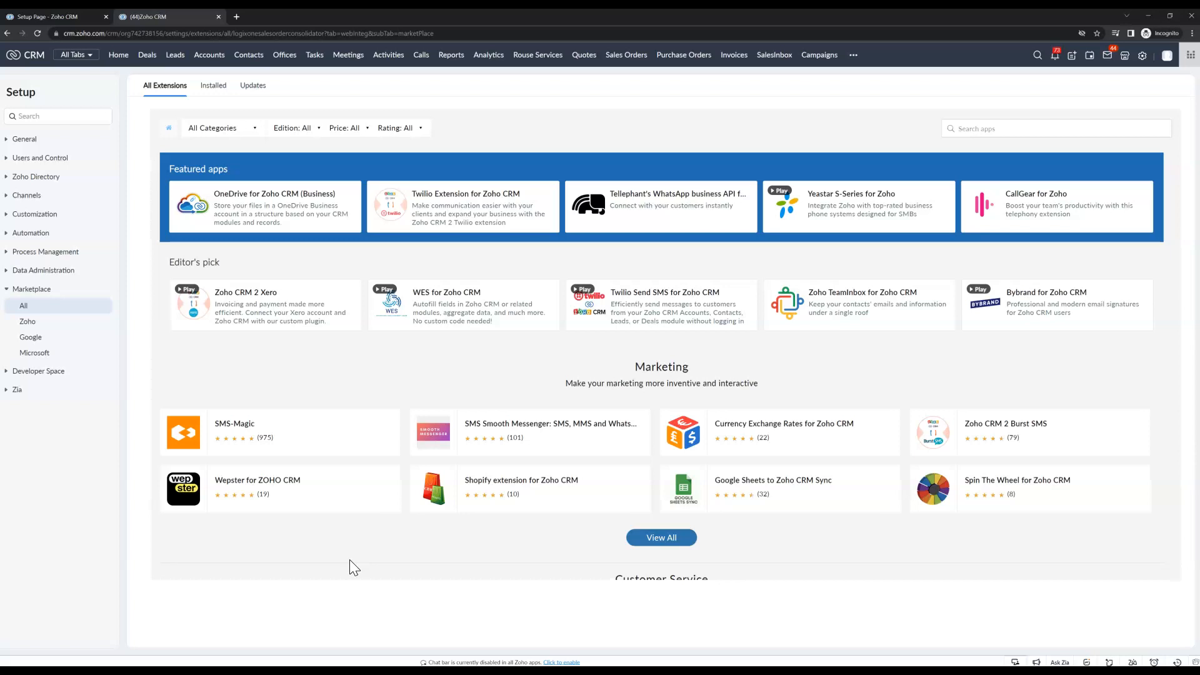
Step: Switch to the other browser window and find the support article for LogixOne Sales Order Consolidator
key("alt+Tab")
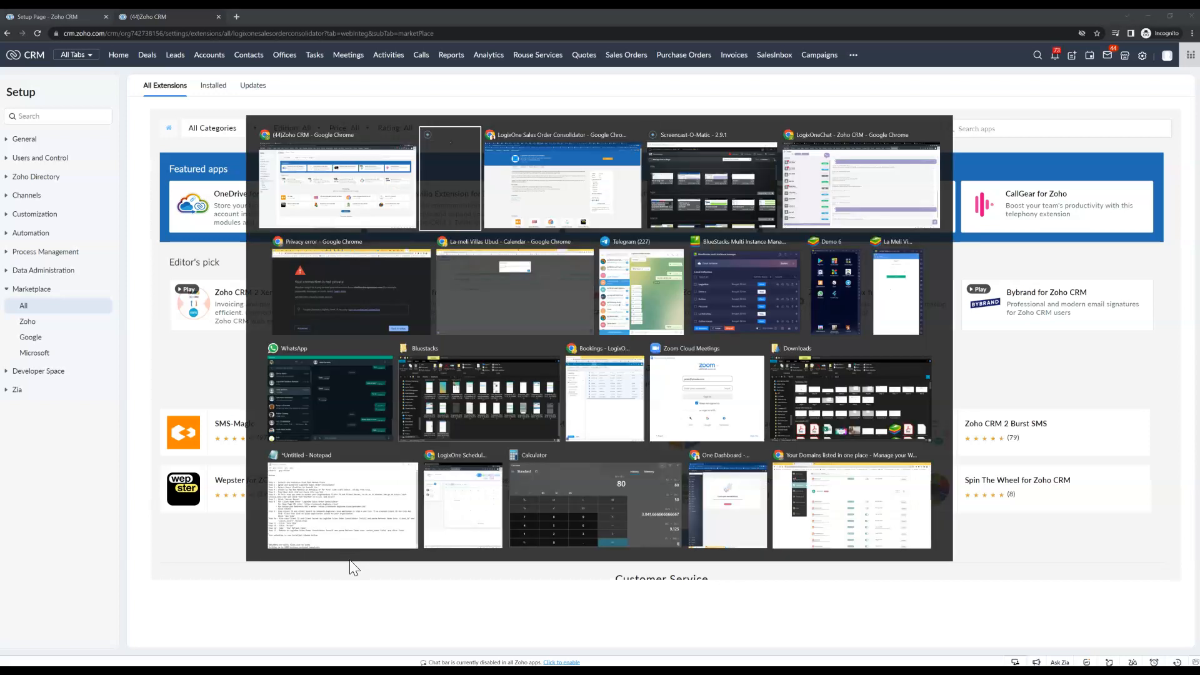
key("alt+Tab")
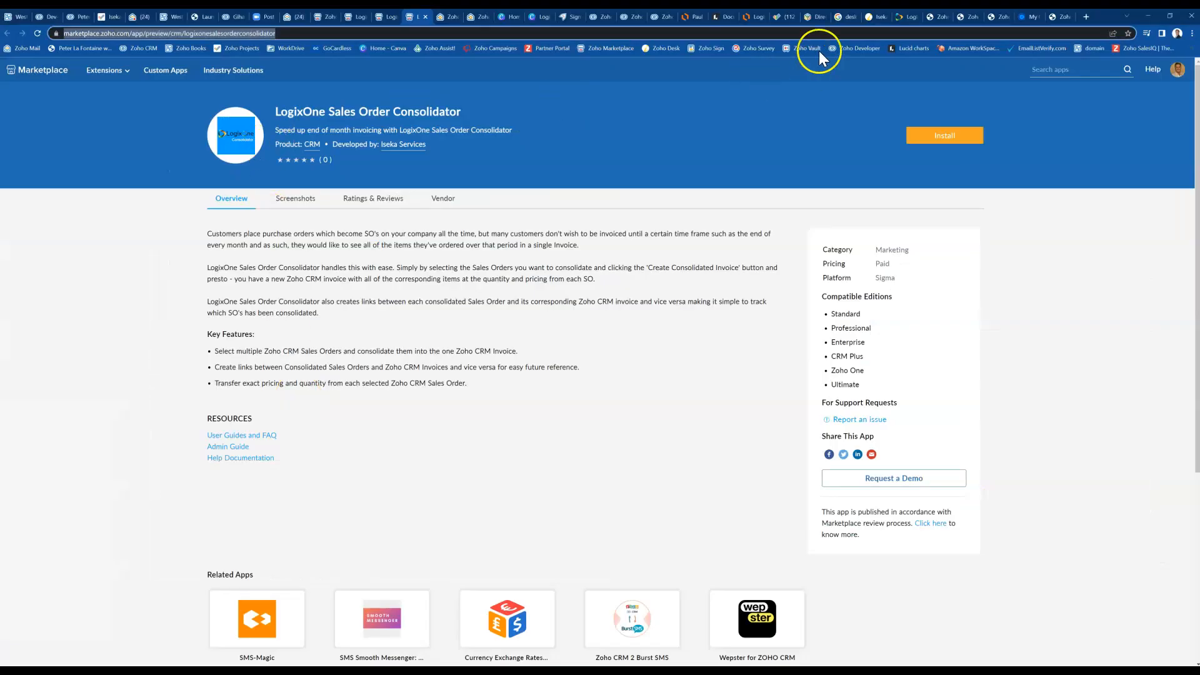
left_click(837, 17)
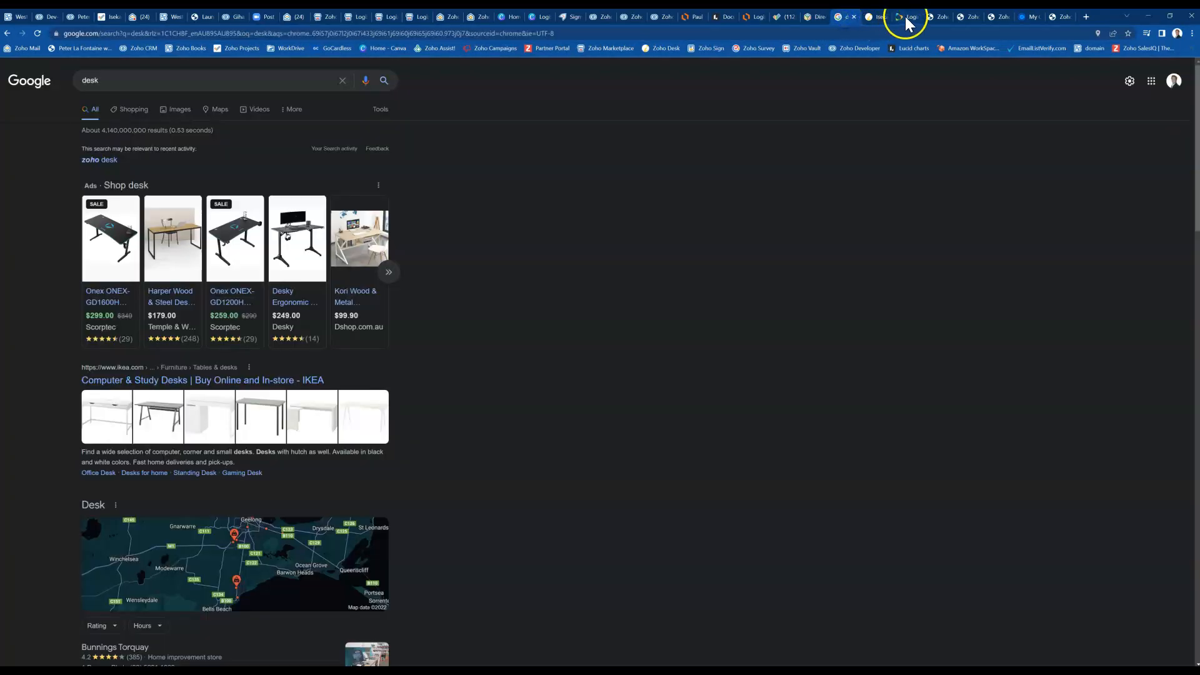
left_click(905, 17)
scroll(882, 276, "up", 14)
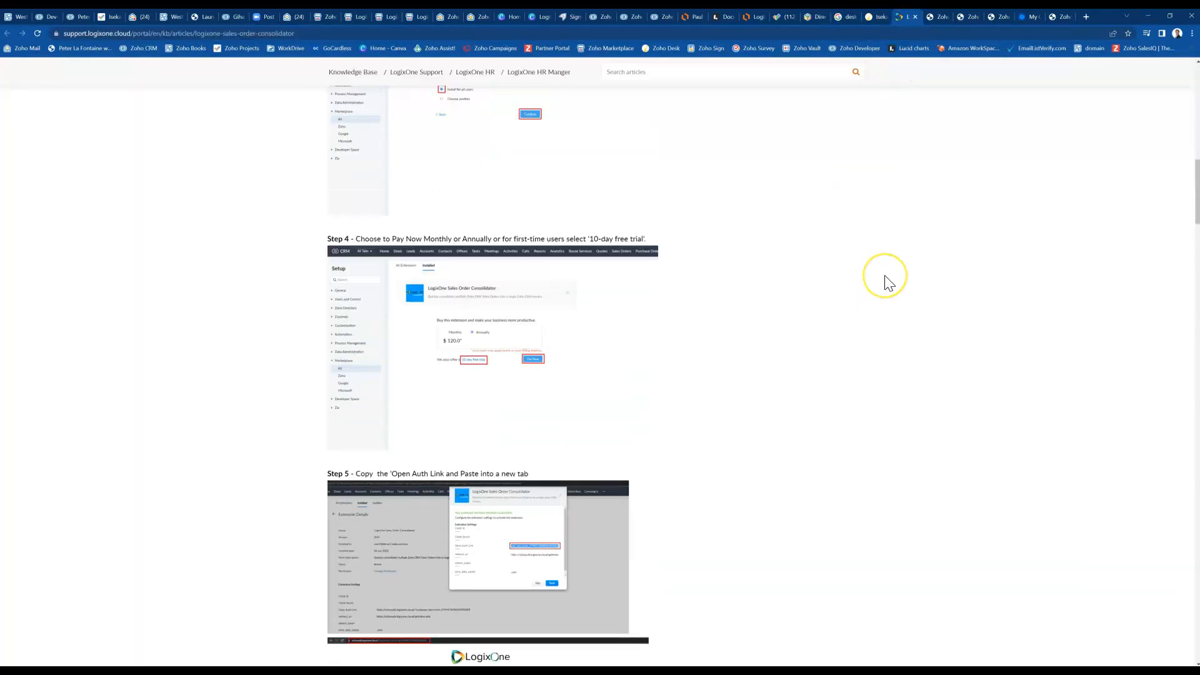
scroll(889, 283, "up", 5)
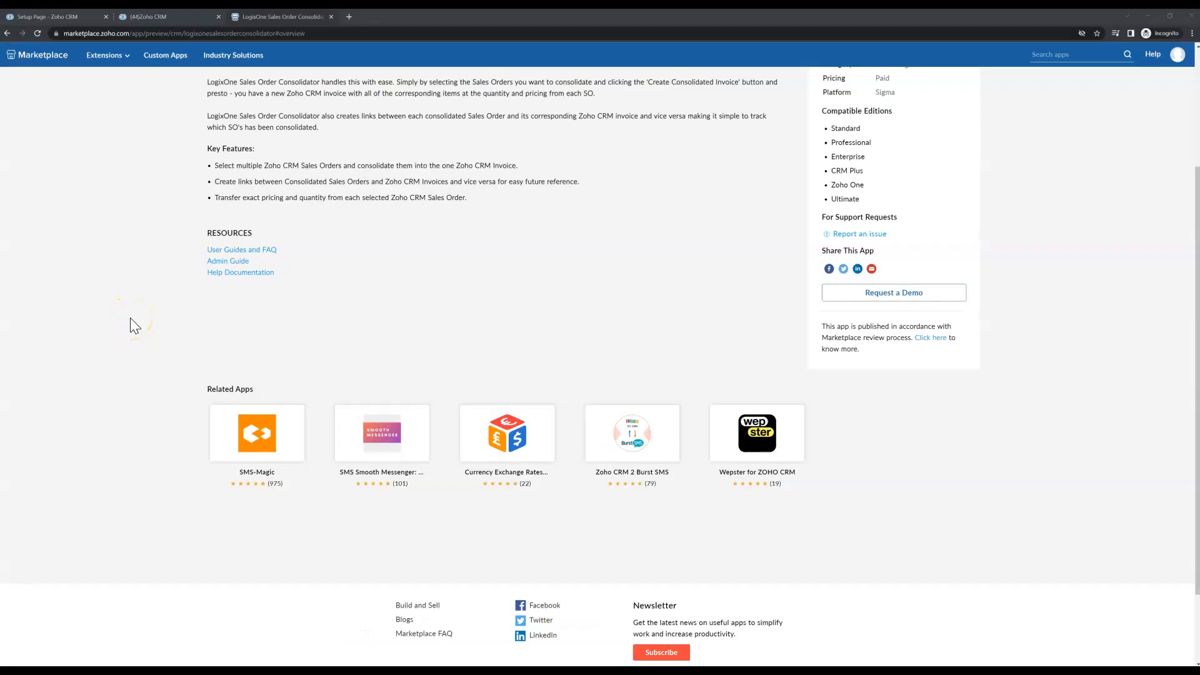
Step: Open the listing's User Guides and FAQ, and follow the extension install link given in Step 1 of the article
scroll(305, 252, "up", 3)
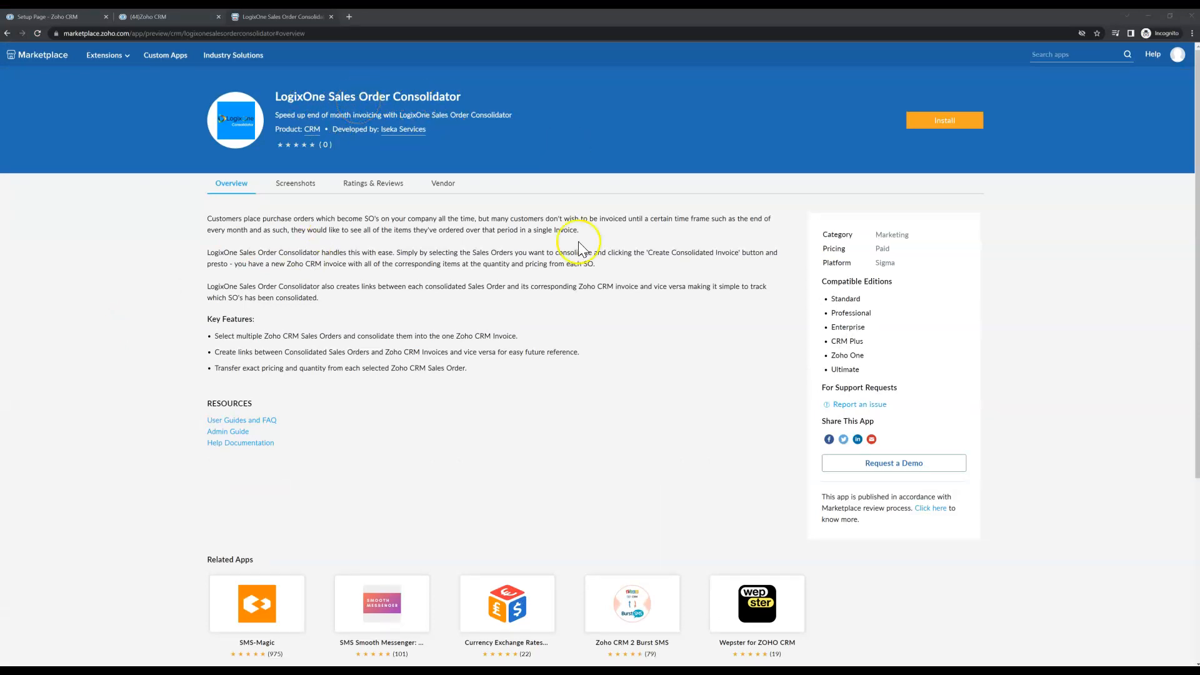
left_click(255, 419)
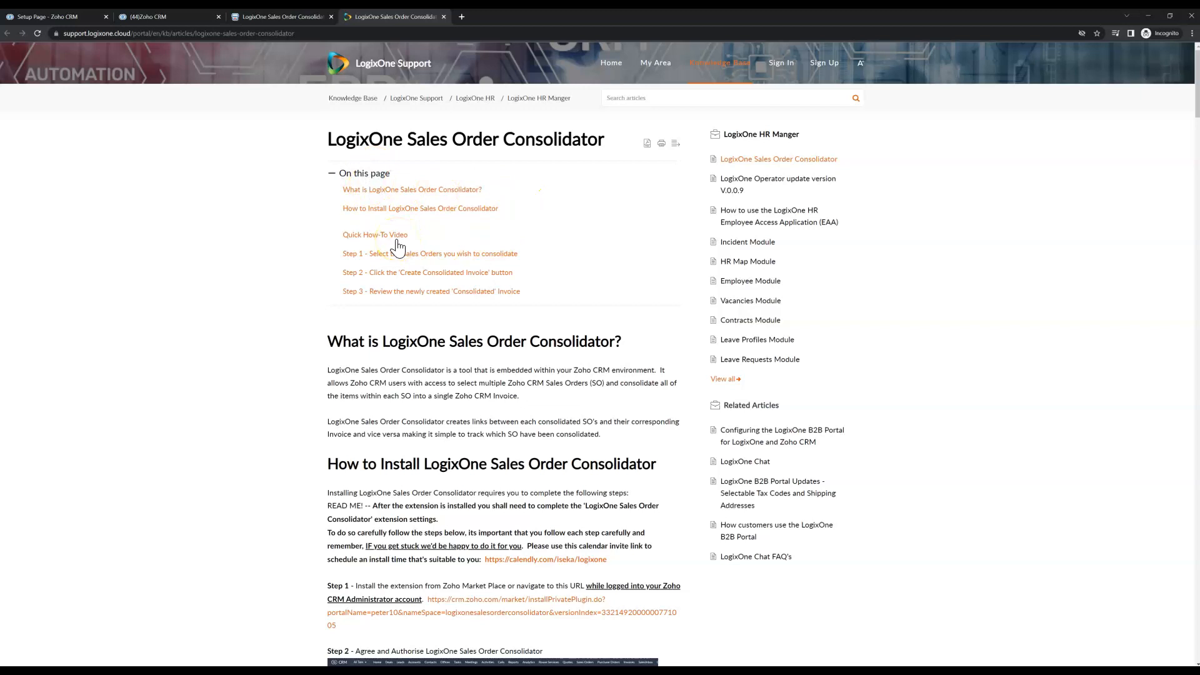
scroll(494, 369, "down", 2)
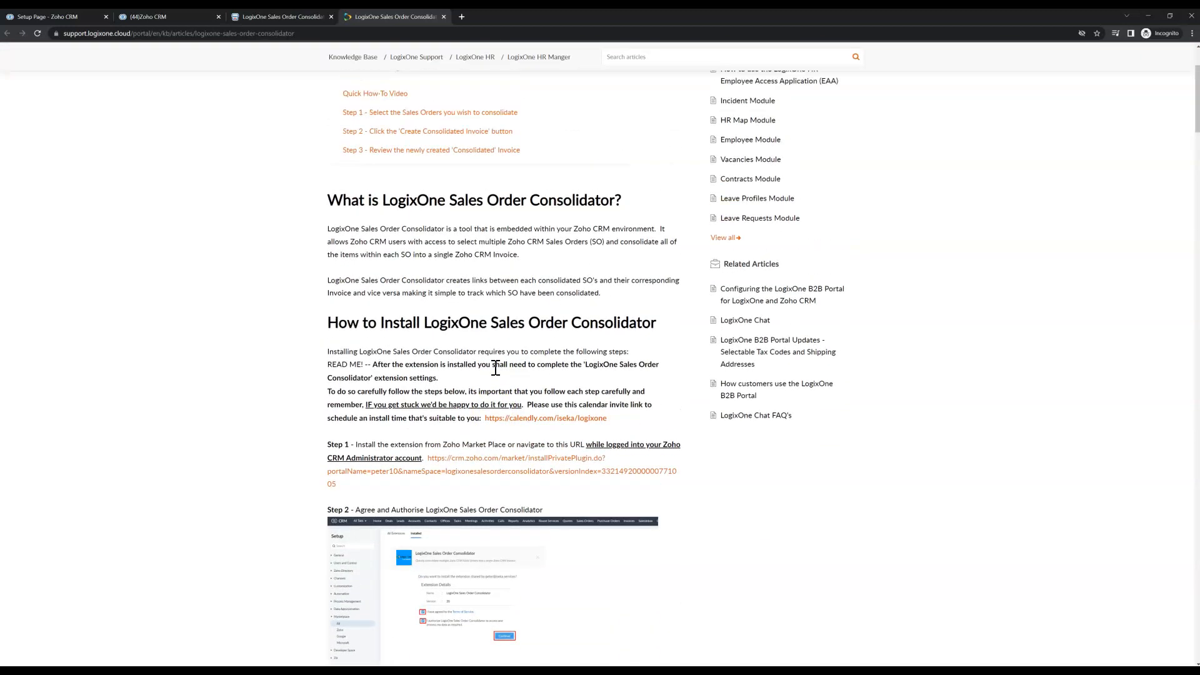
scroll(496, 369, "up", 1)
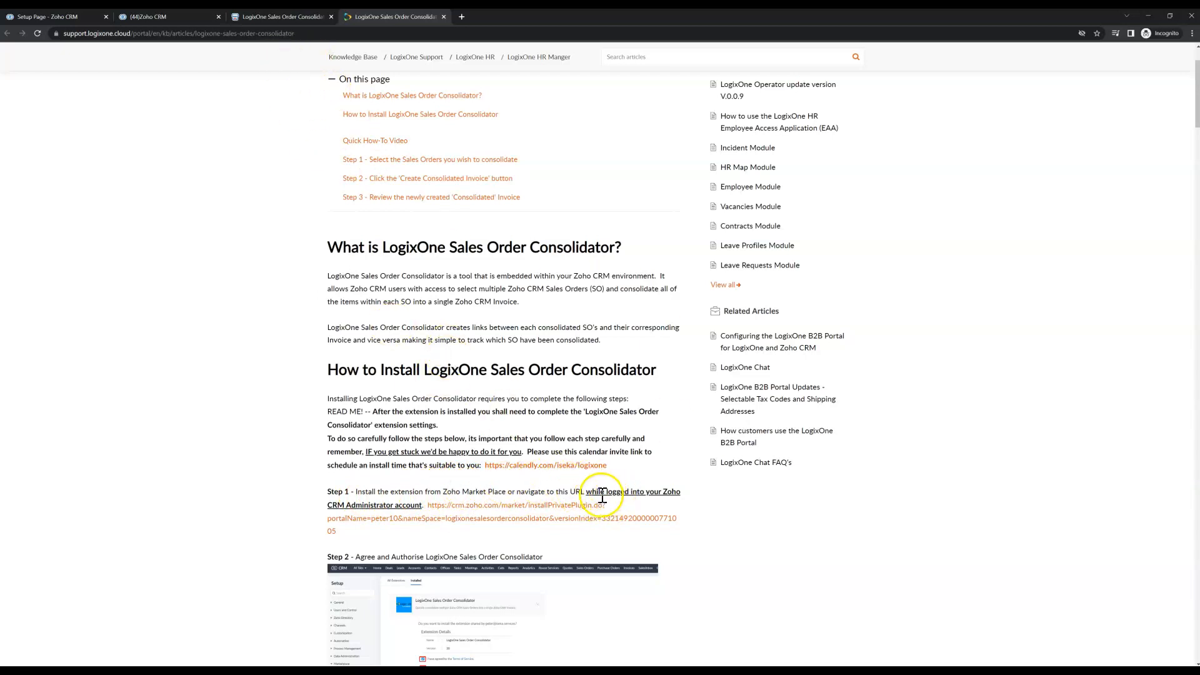
left_click(437, 507)
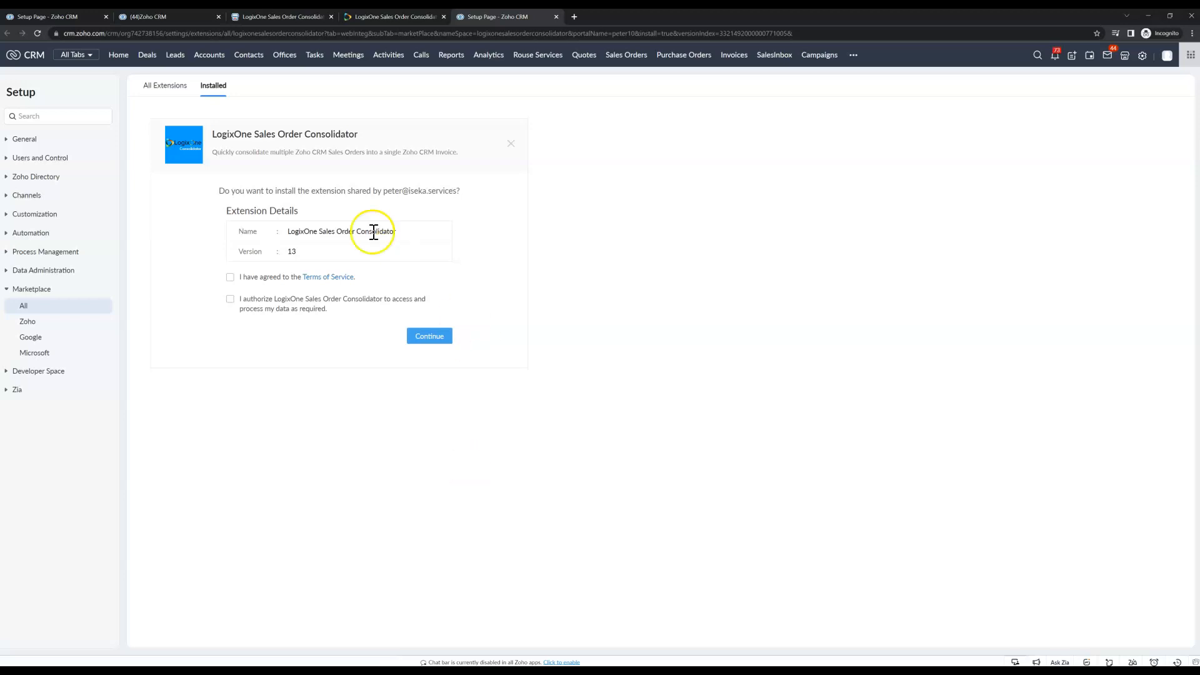
Step: Accept the Terms of Service, authorize data access, and install LogixOne Sales Order Consolidator for all users
left_click(230, 277)
left_click(230, 300)
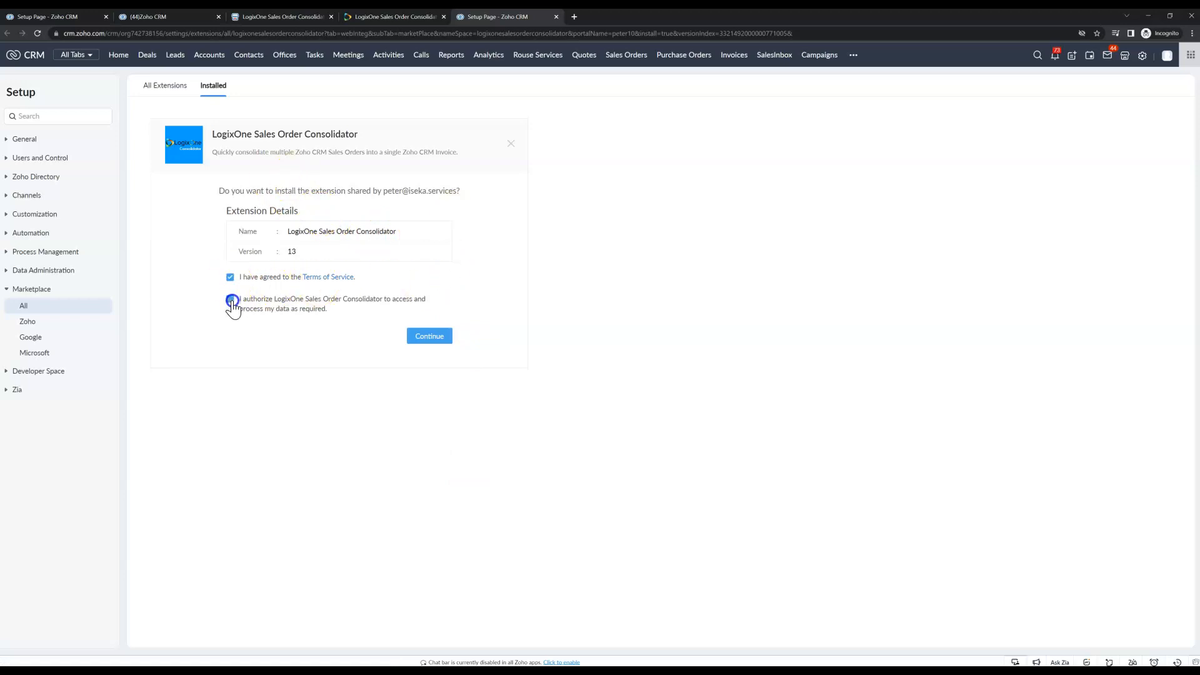
left_click(432, 336)
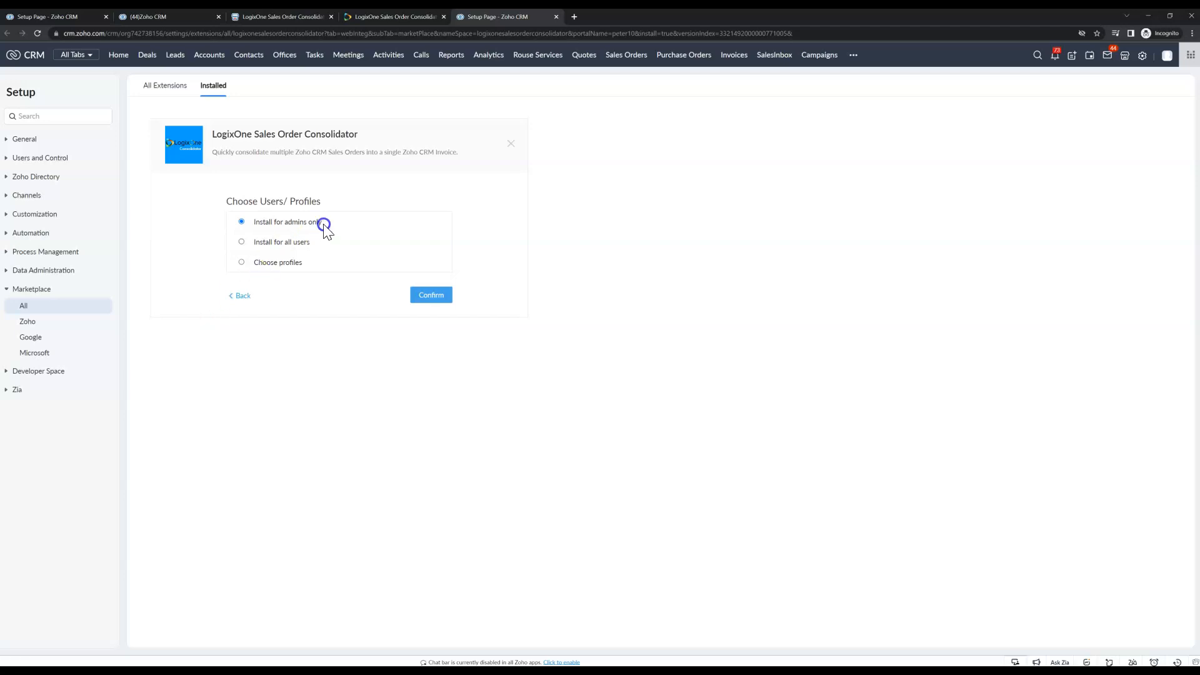
left_click(242, 242)
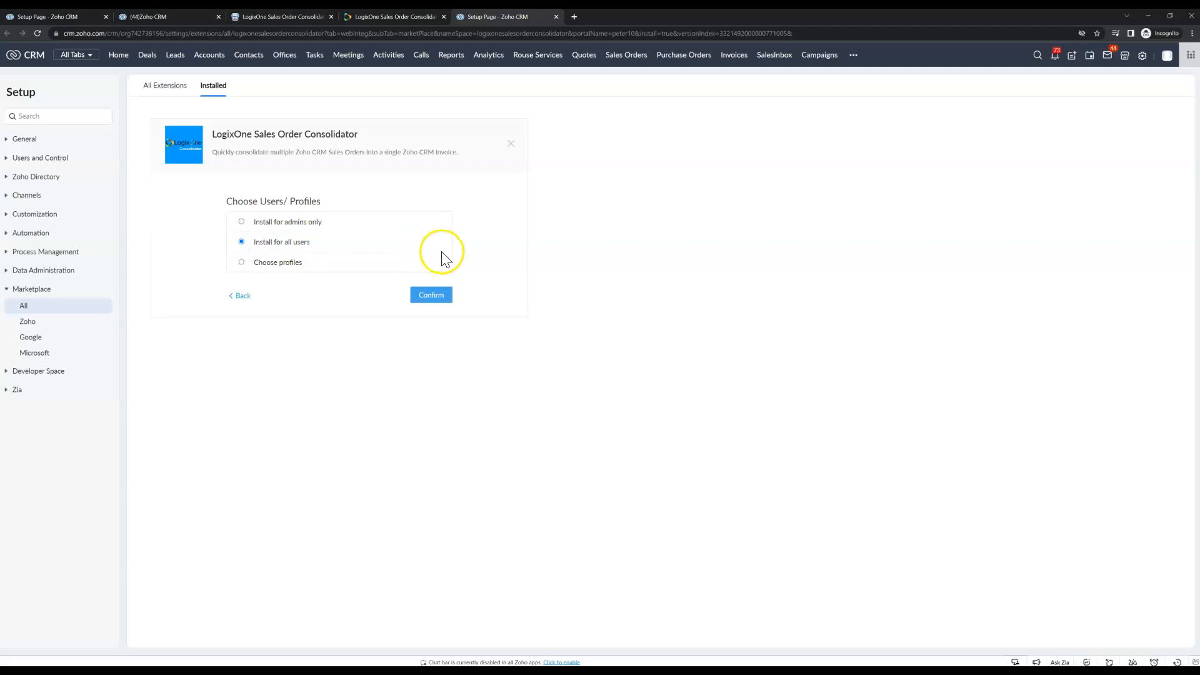
left_click(431, 296)
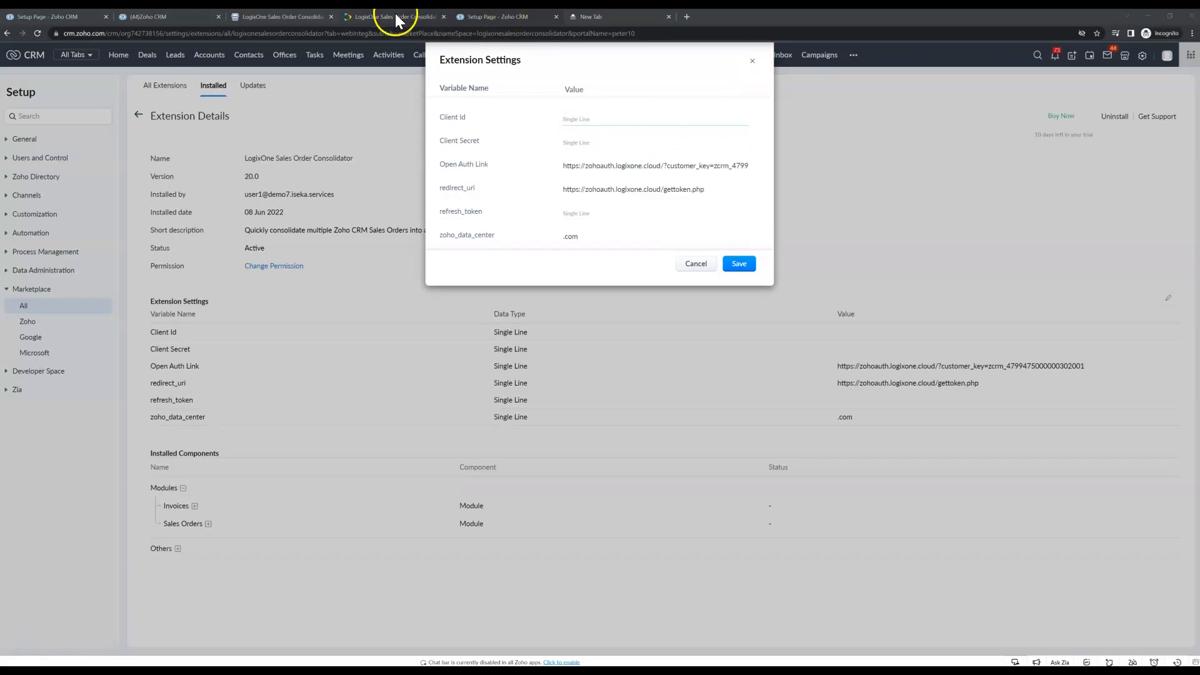
Step: Consult Step 5 of the install guide and copy the Open Auth Link from the extension settings
left_click(395, 17)
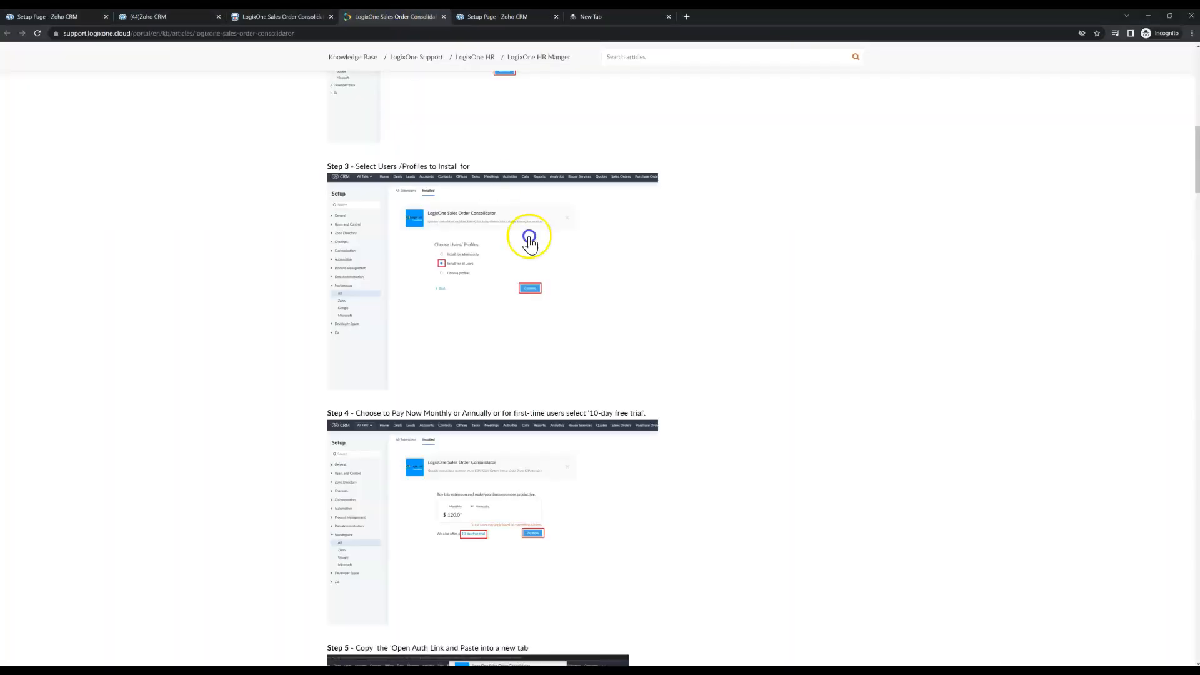
scroll(625, 482, "down", 4)
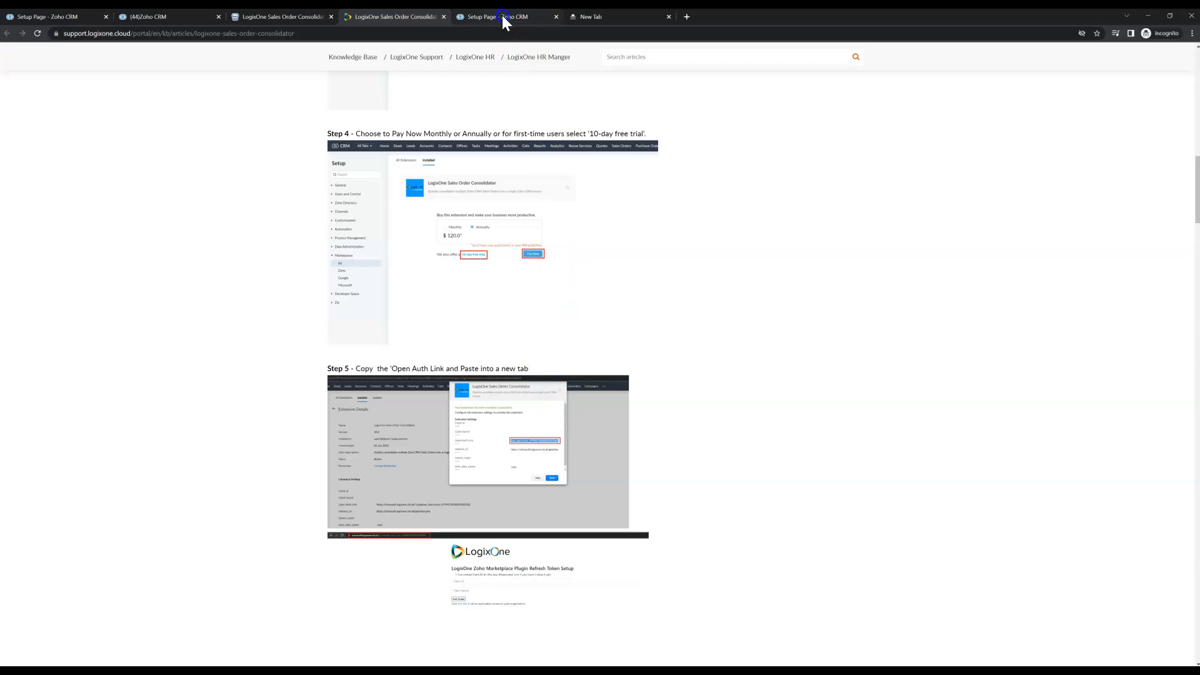
left_click(485, 22)
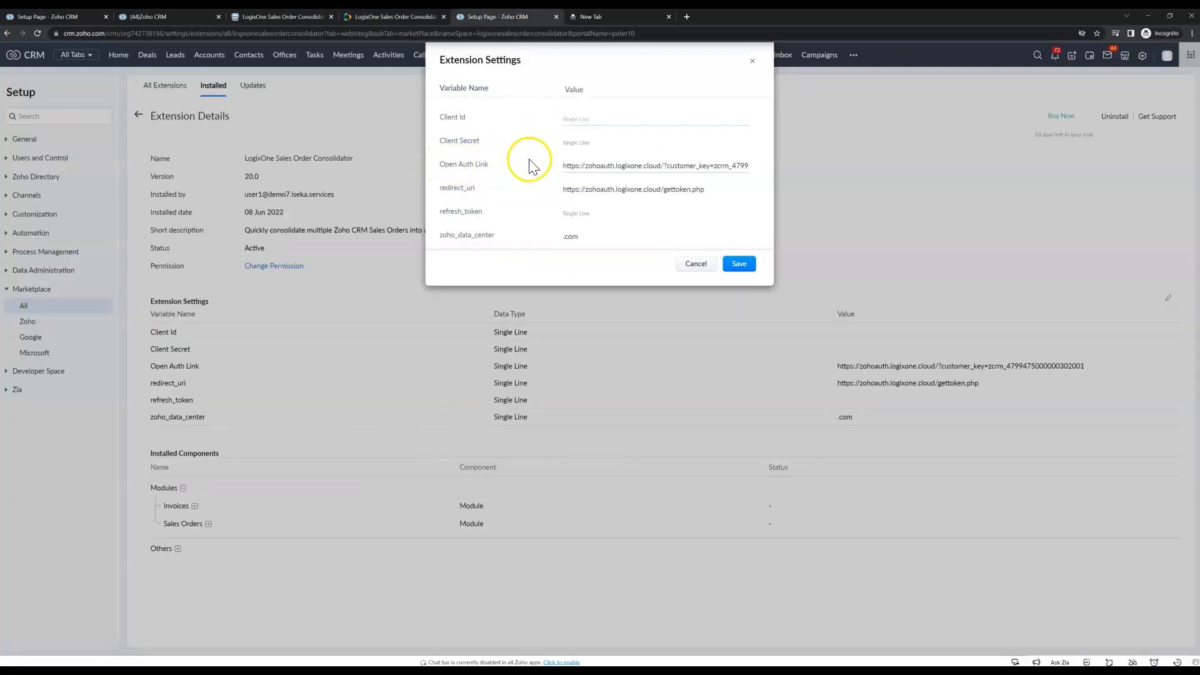
triple_click(567, 174)
key("ctrl+c")
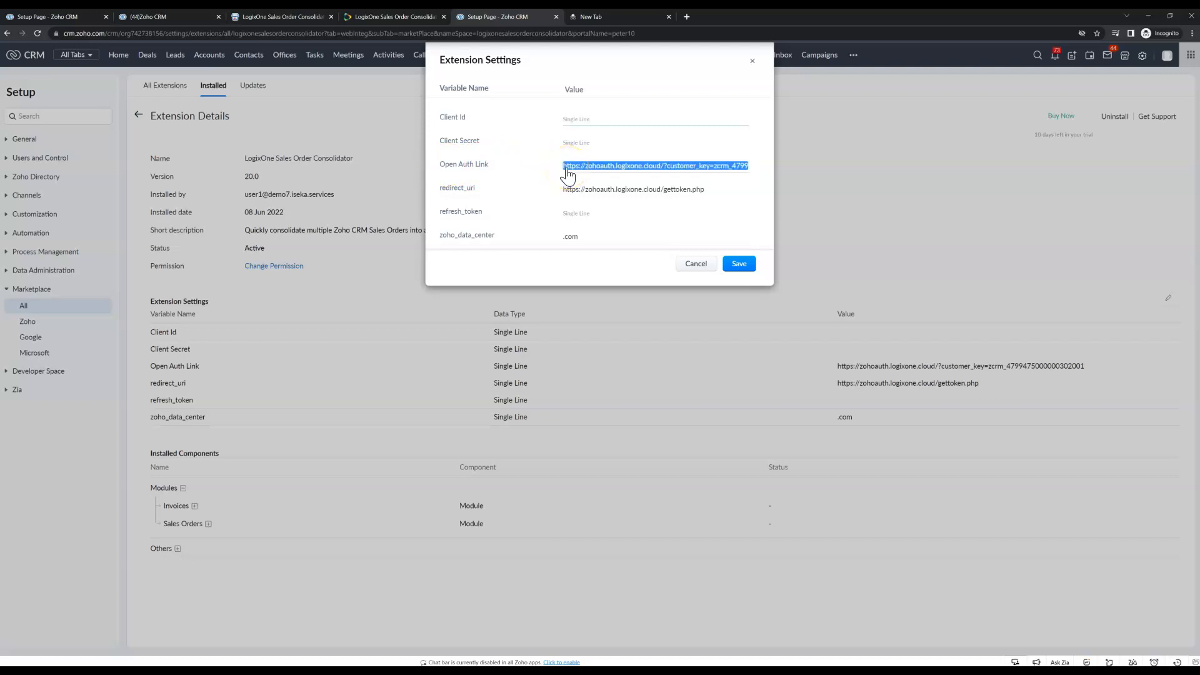
Step: Load the copied Open Auth Link in the empty browser tab
left_click(598, 17)
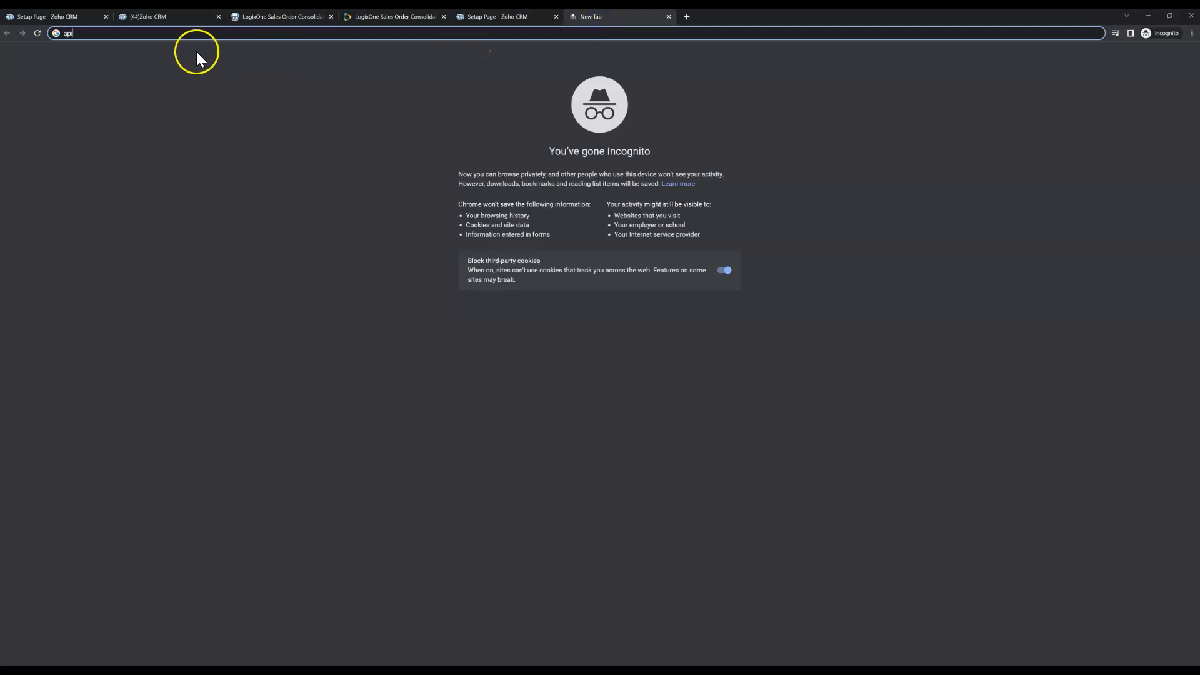
key("BackSpace")
key("BackSpace")
key("BackSpace")
key("ctrl+v")
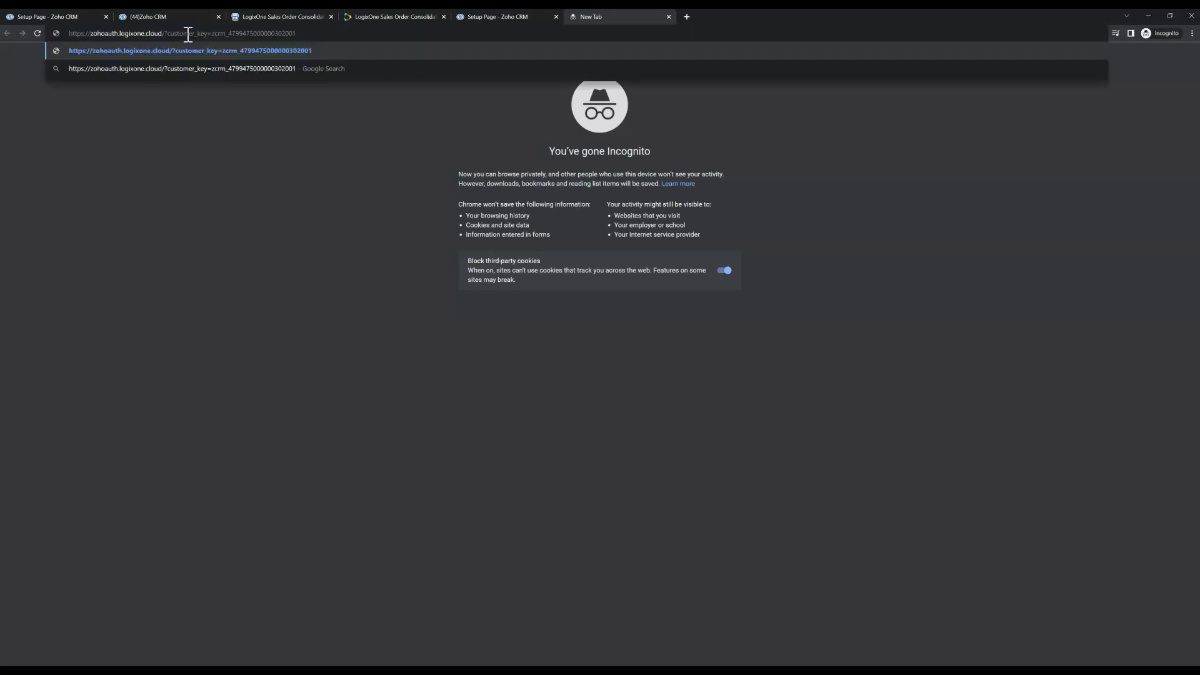
key("Return")
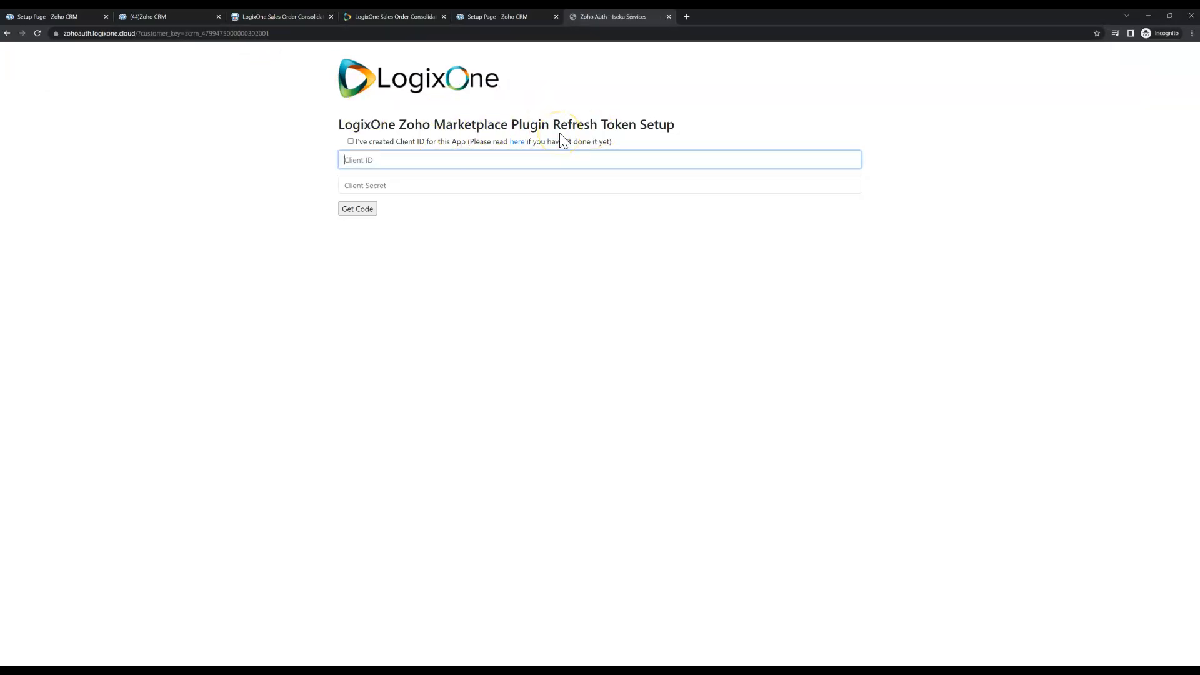
Step: Check the Client Id and Client Secret fields in the extension settings and return to the refresh token setup page
left_click(492, 13)
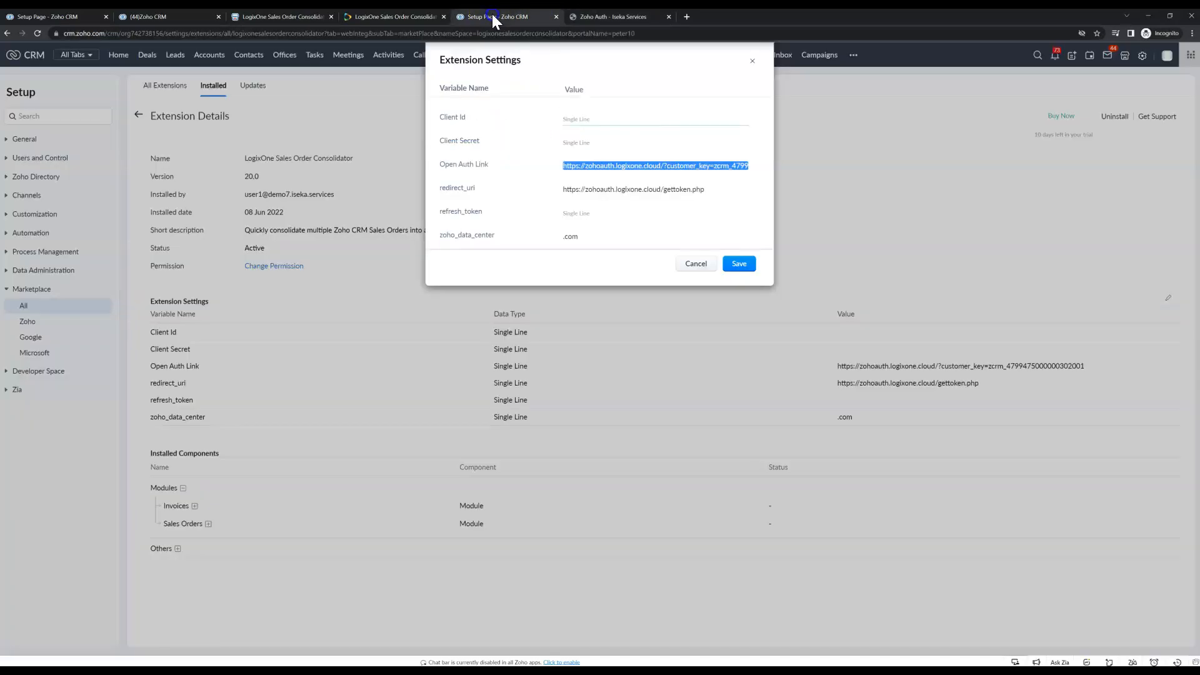
left_click(595, 120)
left_click(597, 141)
left_click(604, 19)
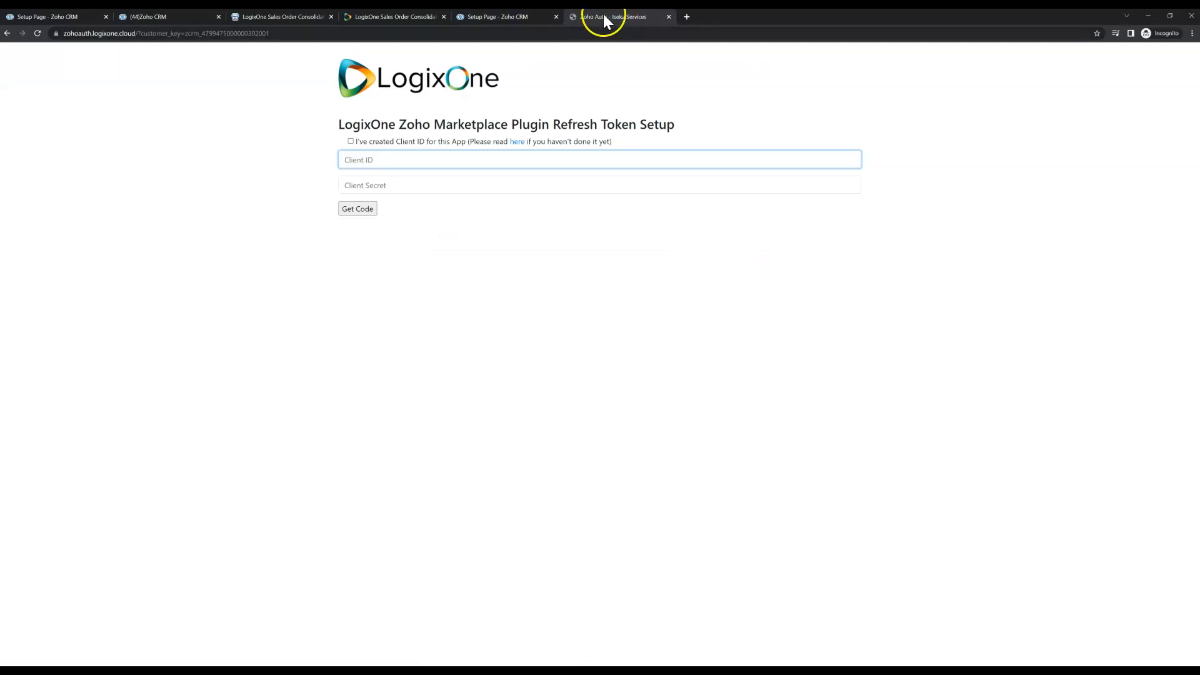
Step: Open the Zoho API Console from Step 6 of the install guide and get started with a new client
left_click(408, 19)
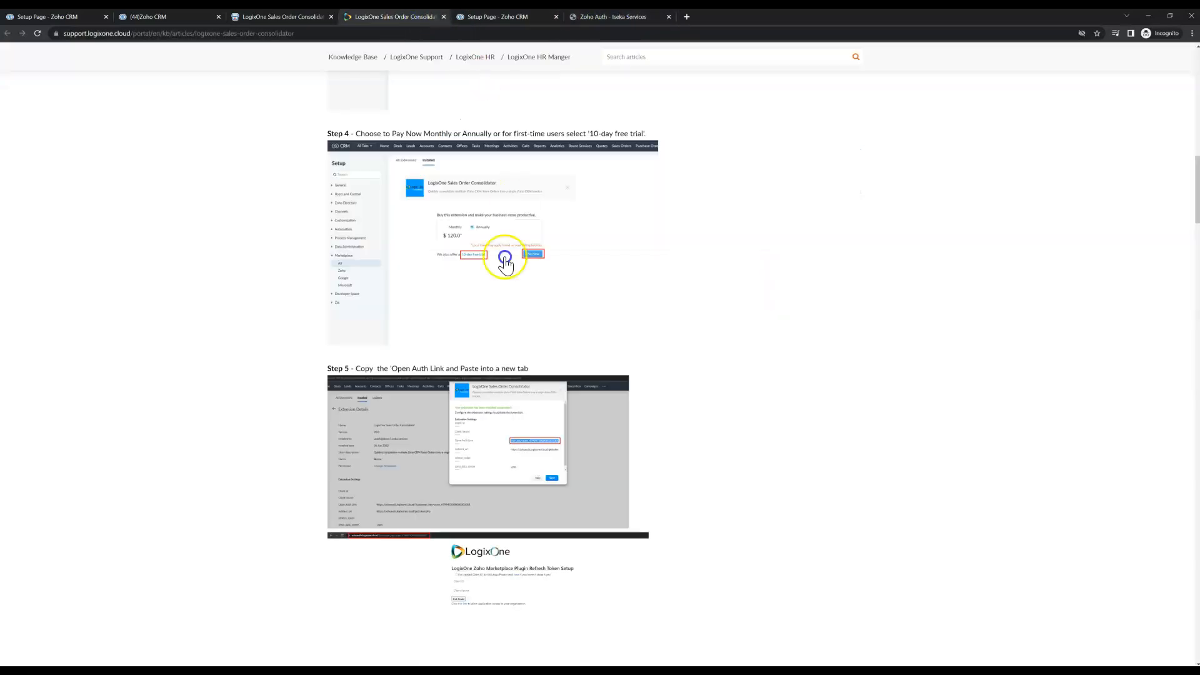
scroll(516, 568, "down", 2)
scroll(516, 568, "down", 3)
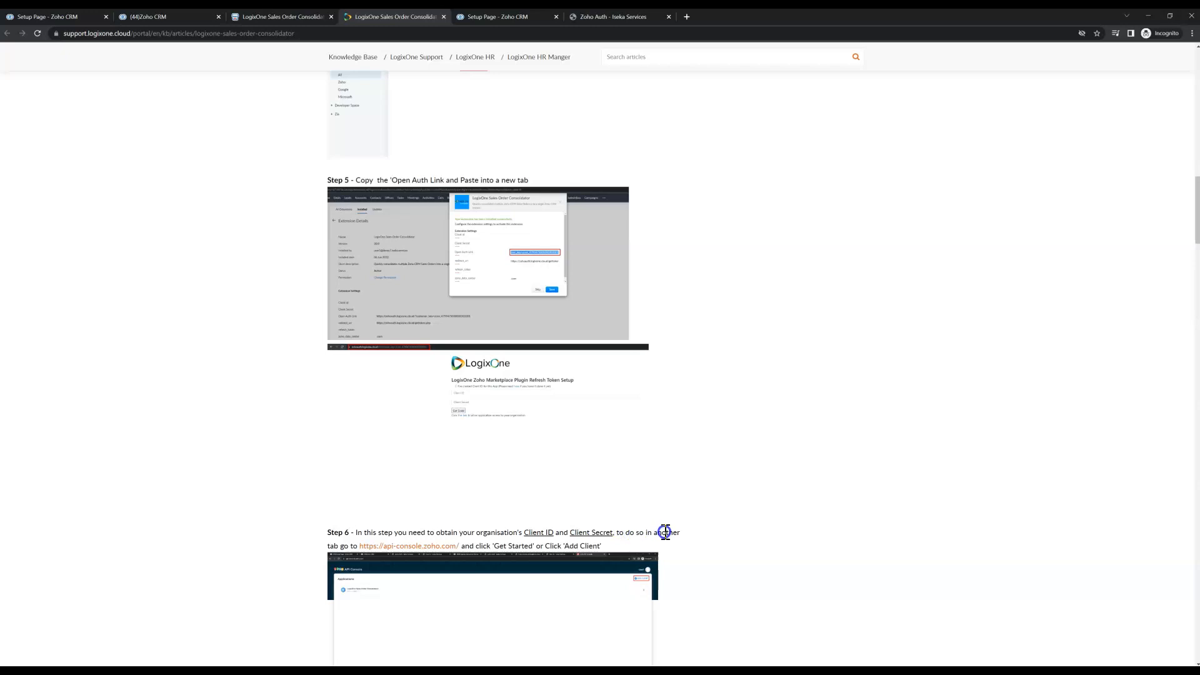
scroll(424, 533, "down", 1)
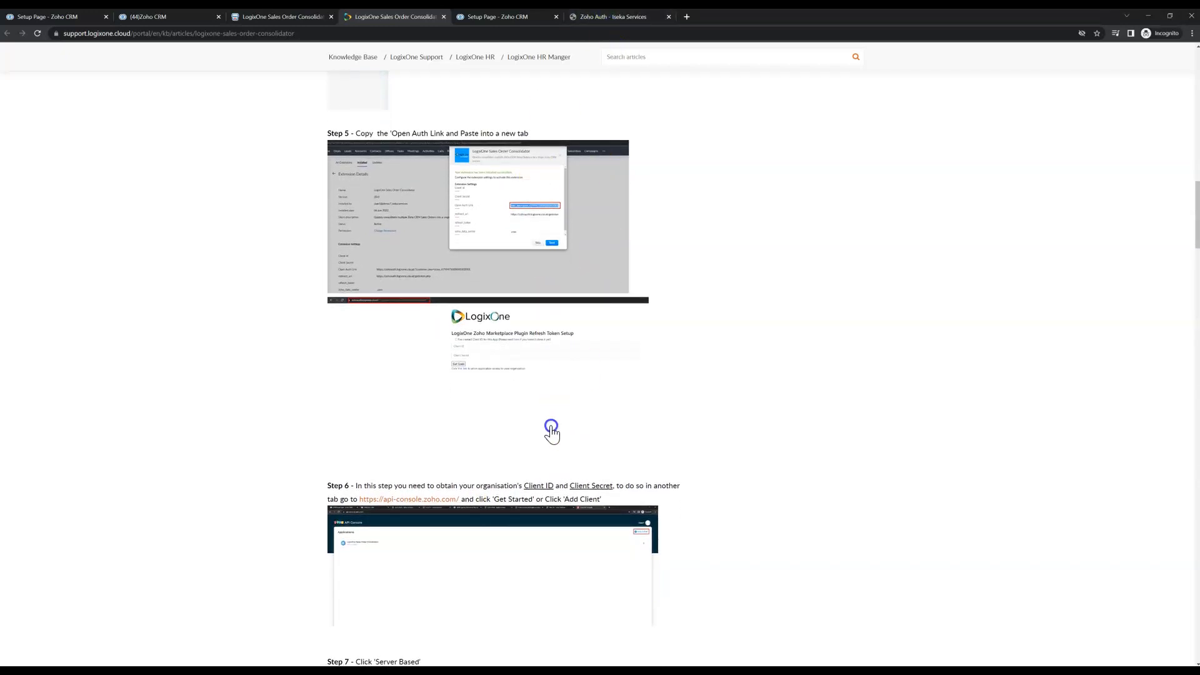
left_click(401, 500)
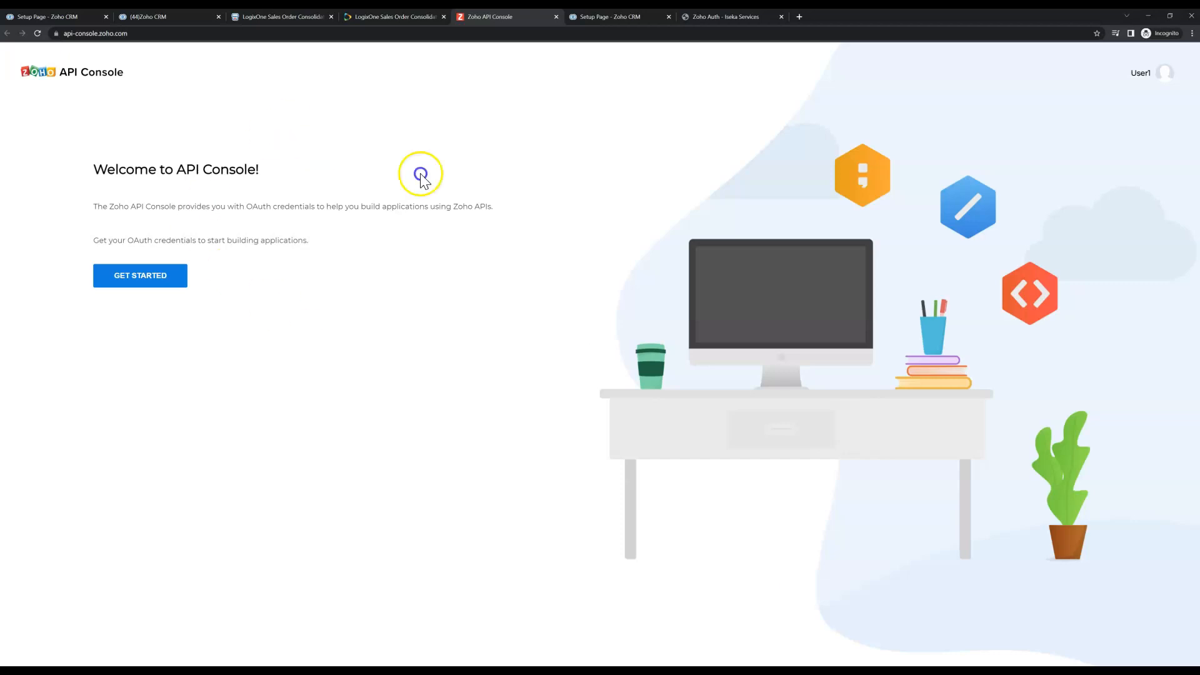
left_click(134, 281)
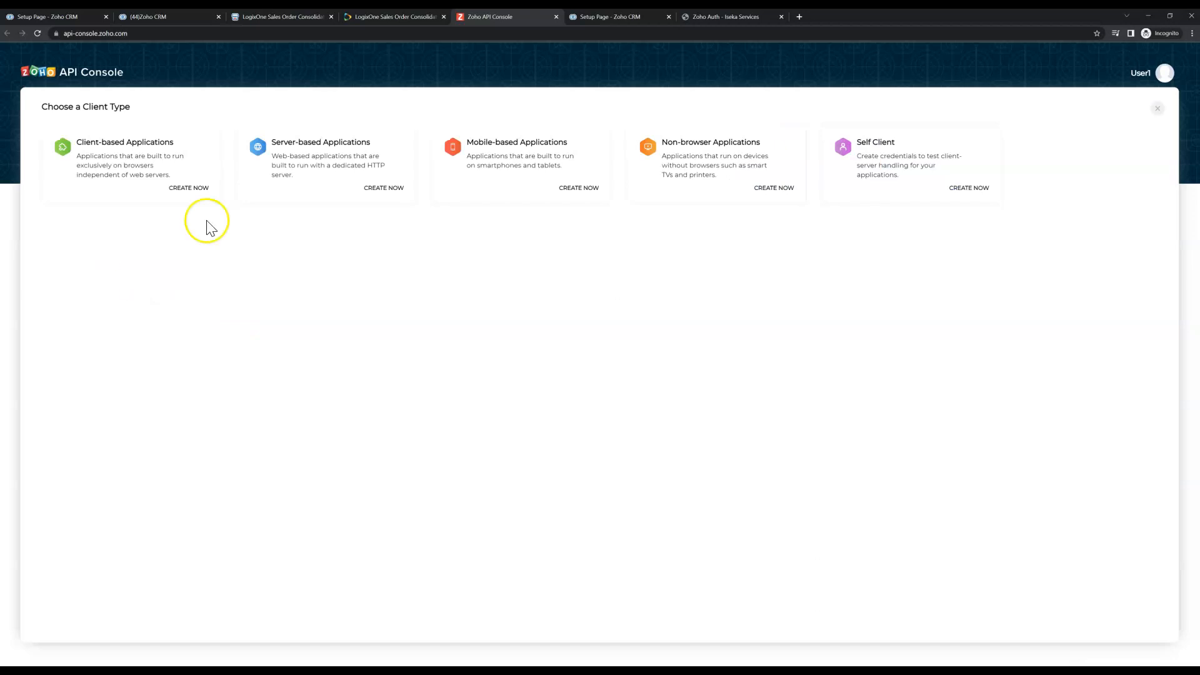
Step: Consult Step 7 of the install guide and start creating a Server-based Applications client in the API Console
left_click(377, 18)
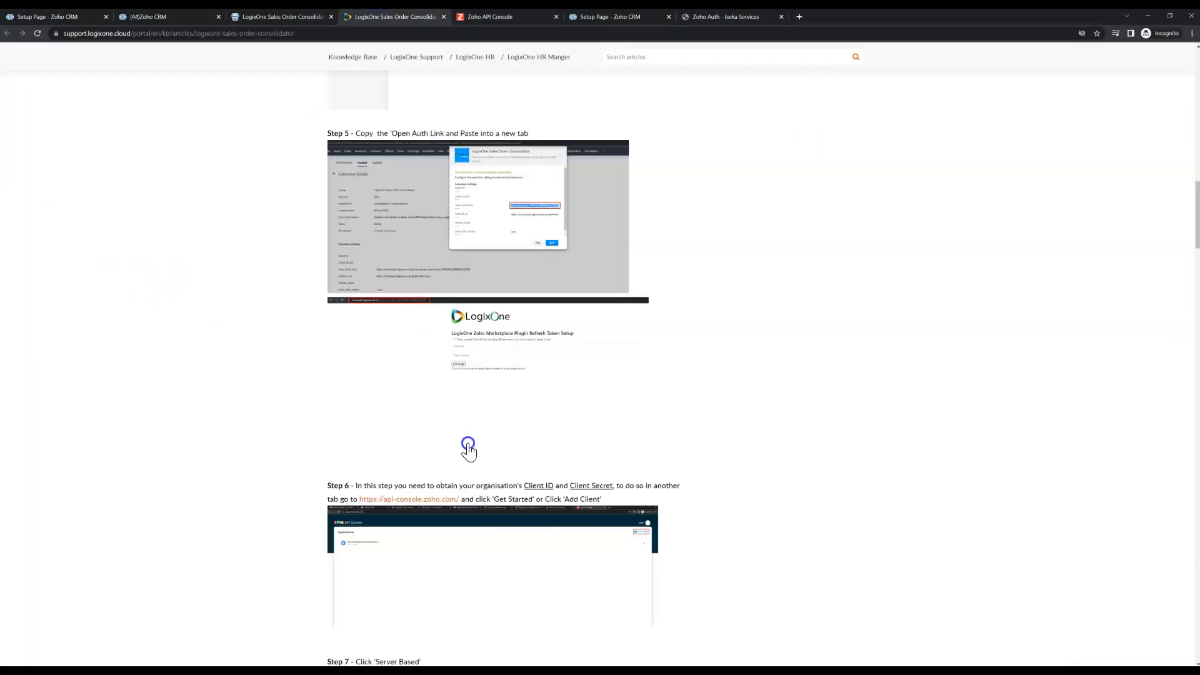
scroll(466, 449, "down", 3)
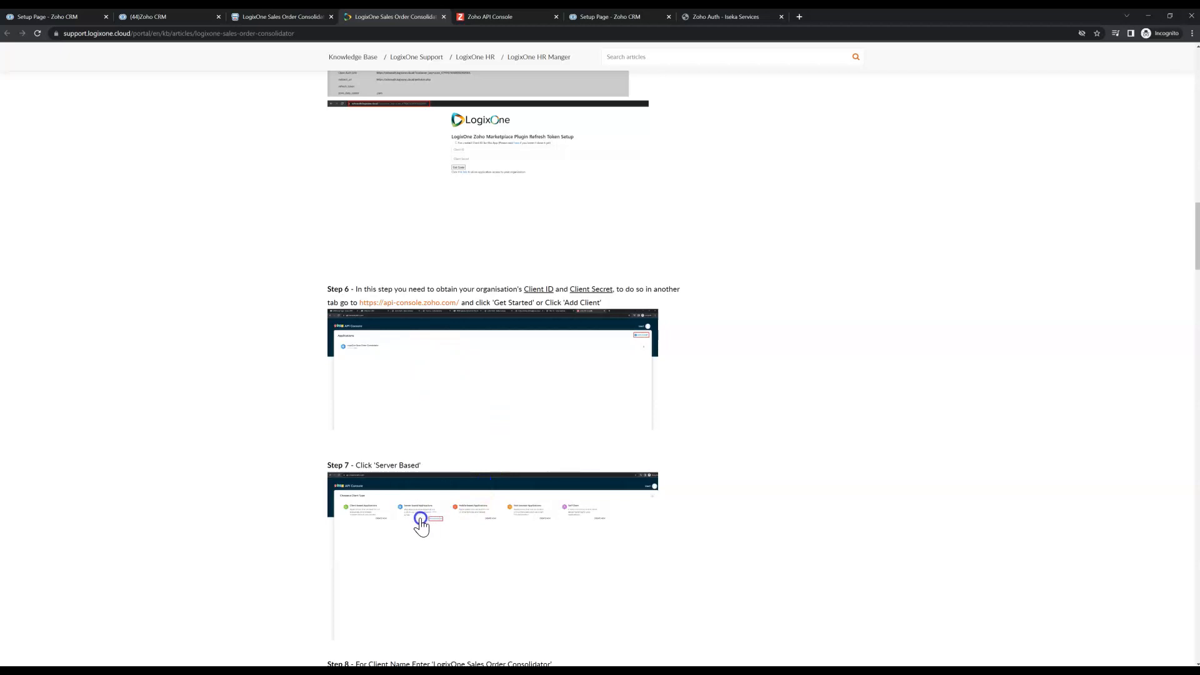
scroll(422, 518, "down", 1)
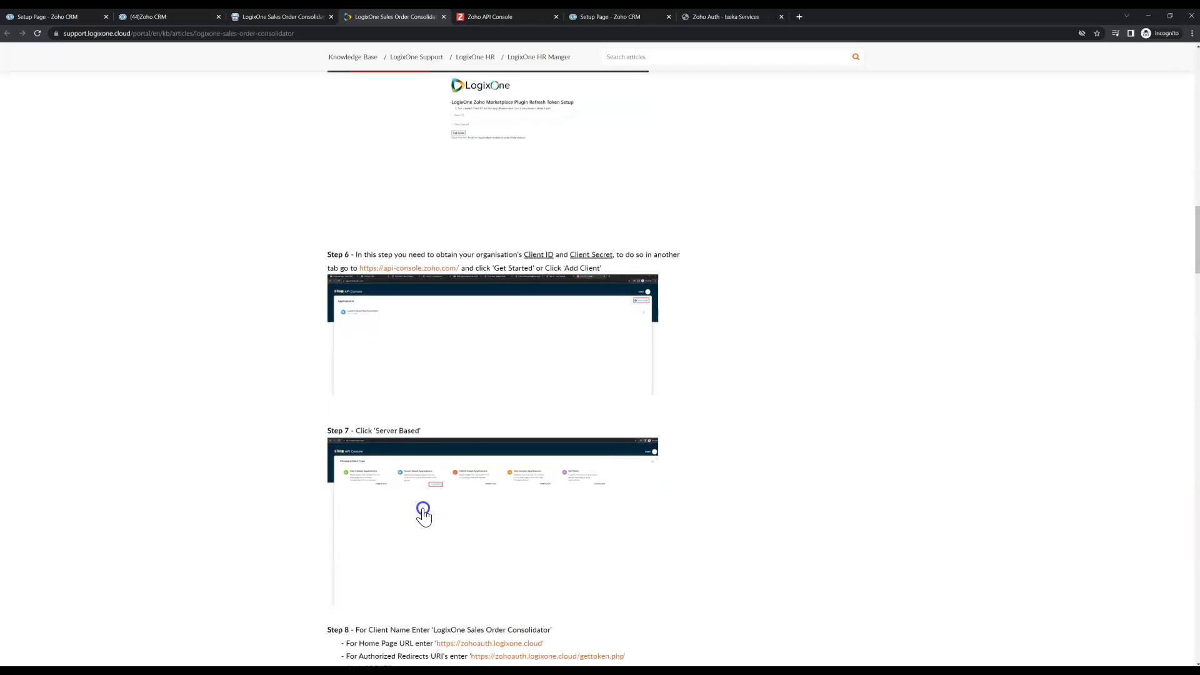
left_click(488, 17)
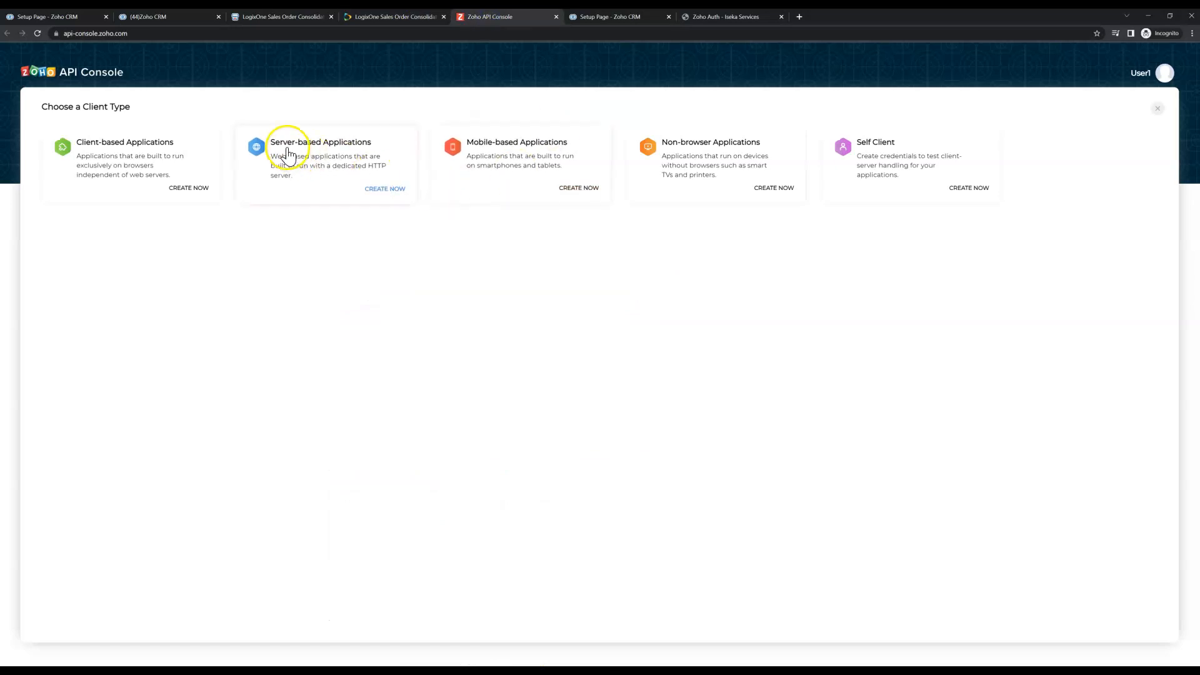
left_click(385, 188)
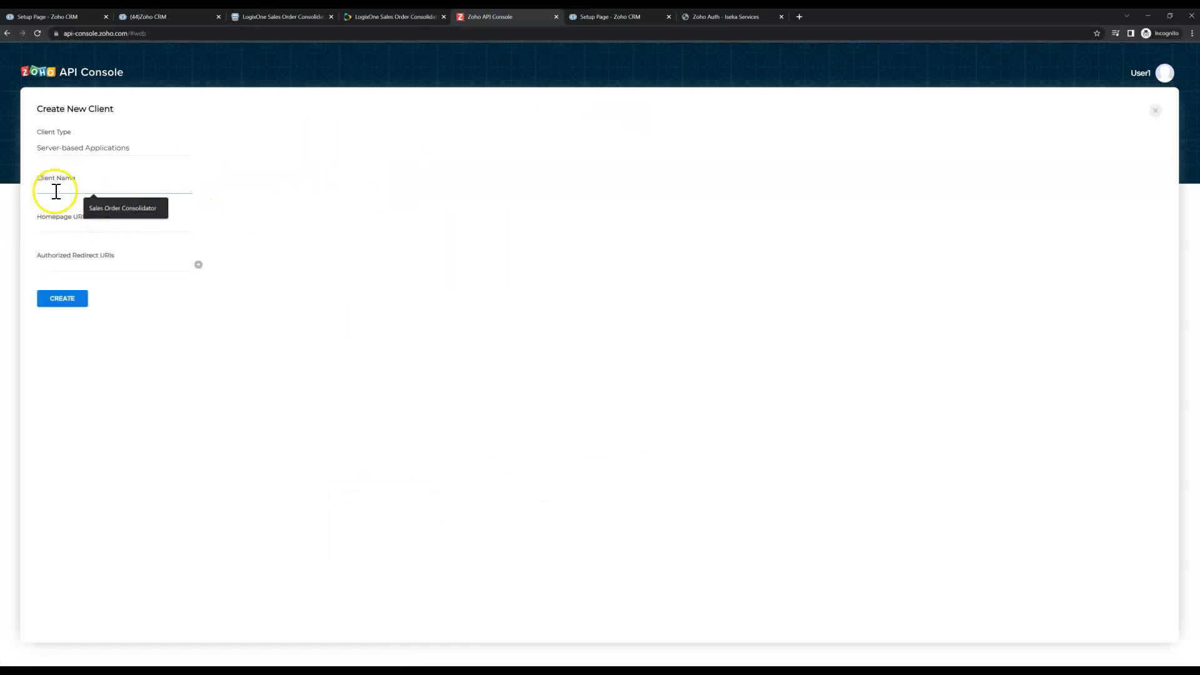
Step: Set the Client Name to "LogixOne Sales Order Consolidator" as given in Step 8 of the install guide
left_click(390, 17)
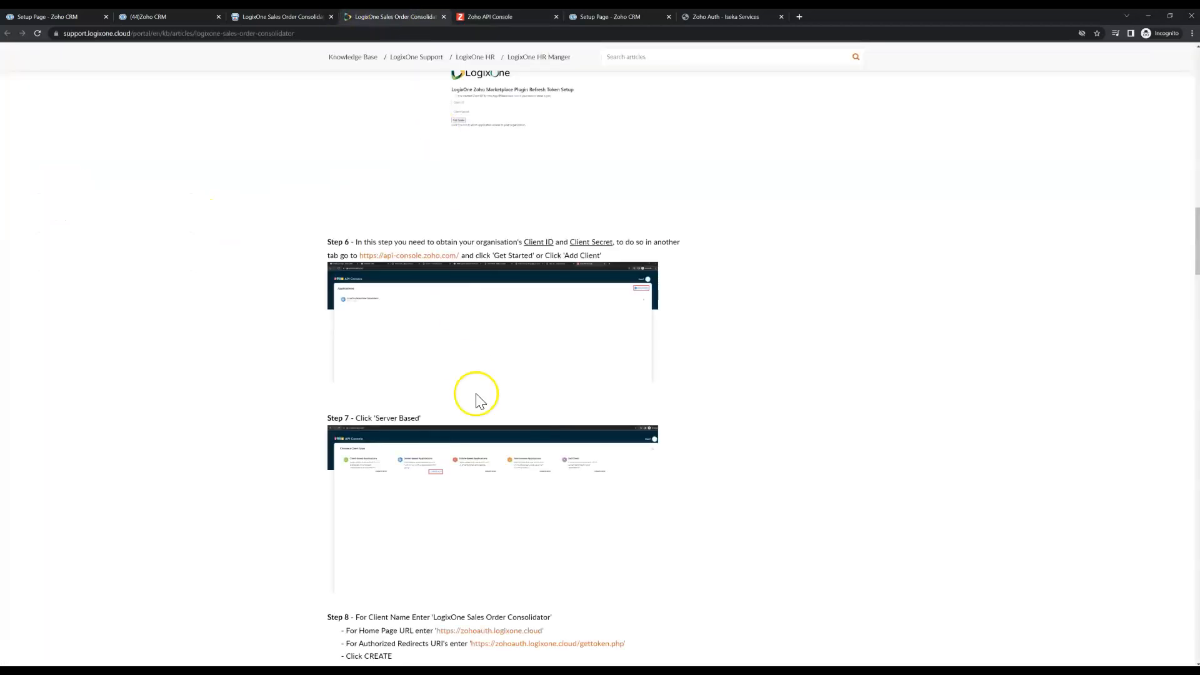
scroll(523, 554, "down", 2)
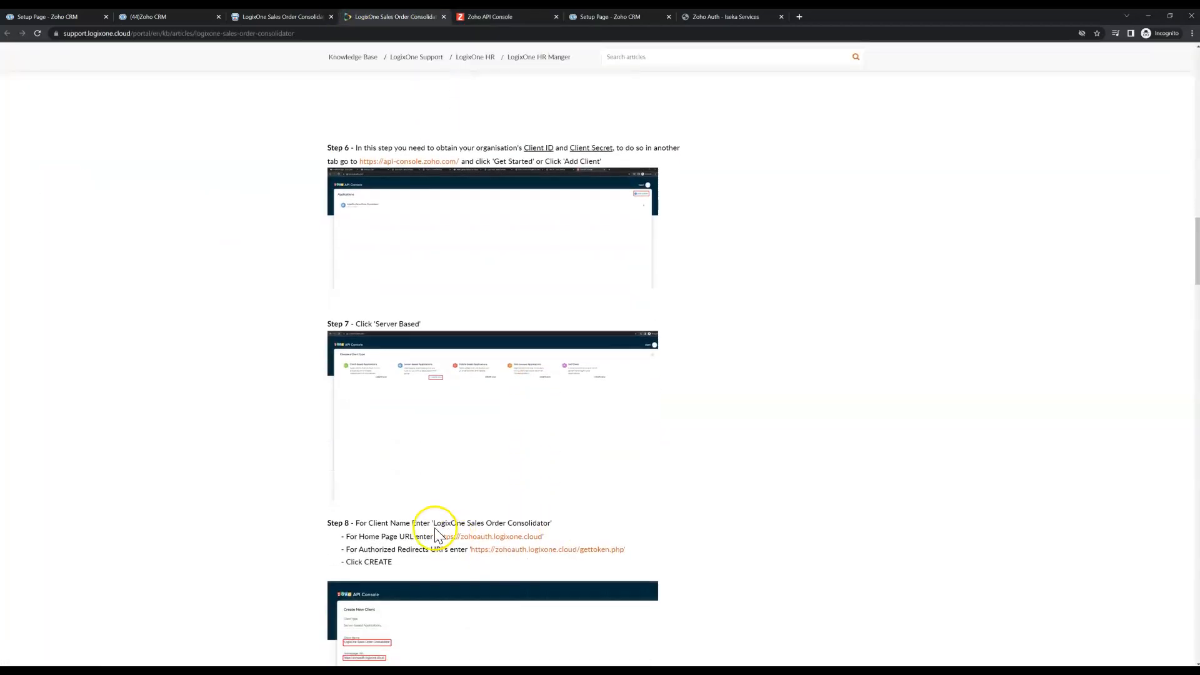
left_click_drag(434, 524, 506, 523)
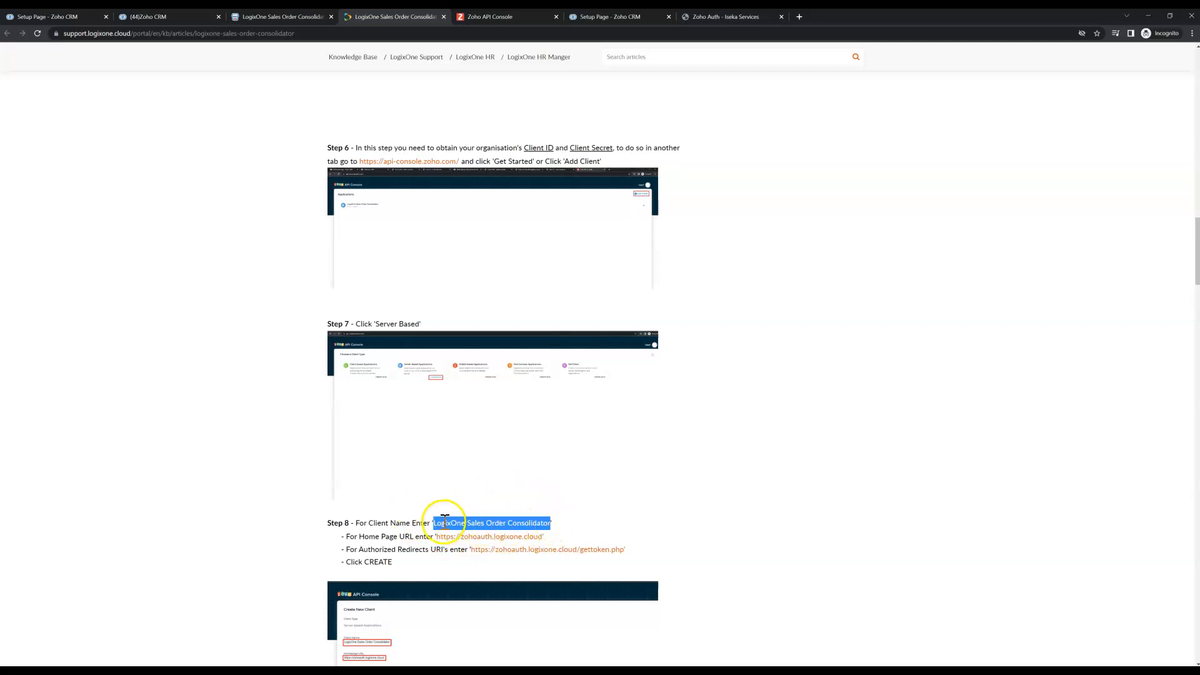
left_click(491, 17)
left_click(85, 185)
type("LogixOne Sales Order Consolidator")
Step: Try to fill the Homepage URL with the link address copied from the Home Page URL in Step 8 of the guide
left_click(62, 225)
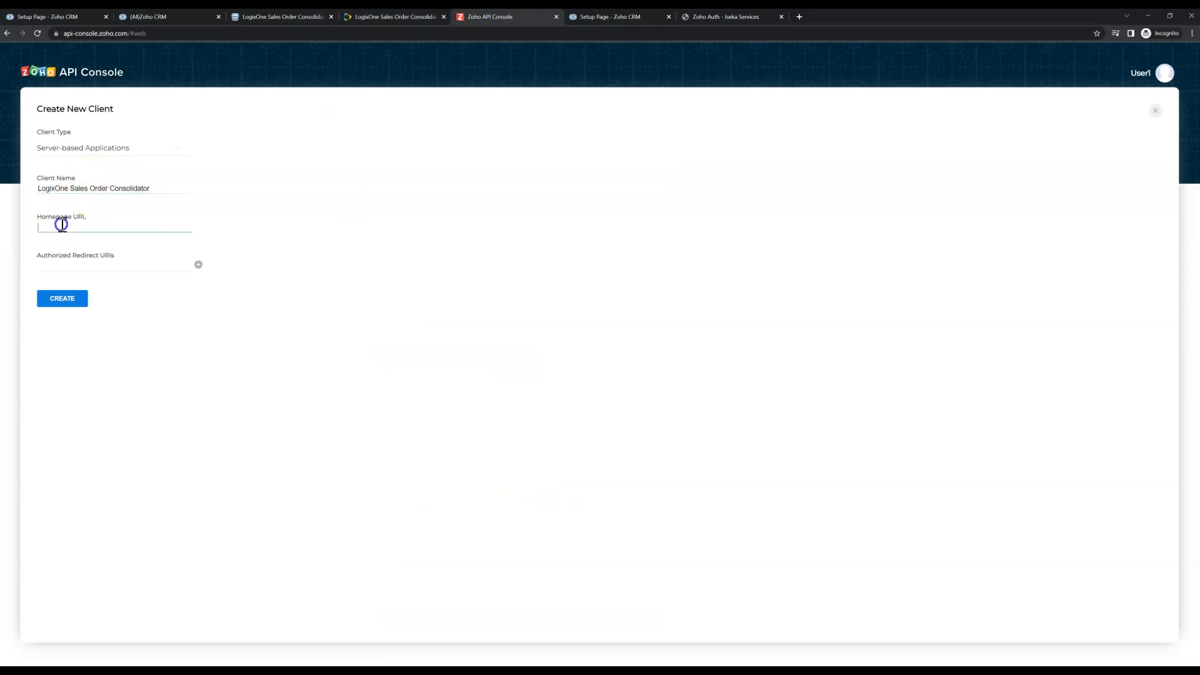
left_click(380, 17)
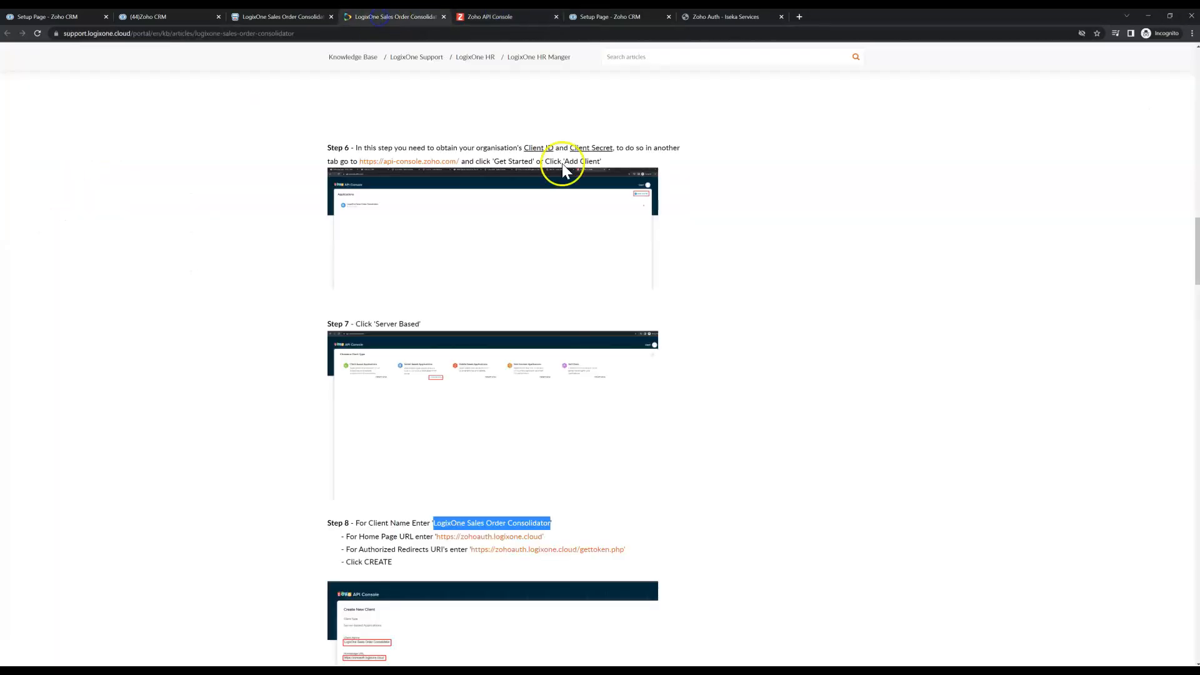
right_click(449, 542)
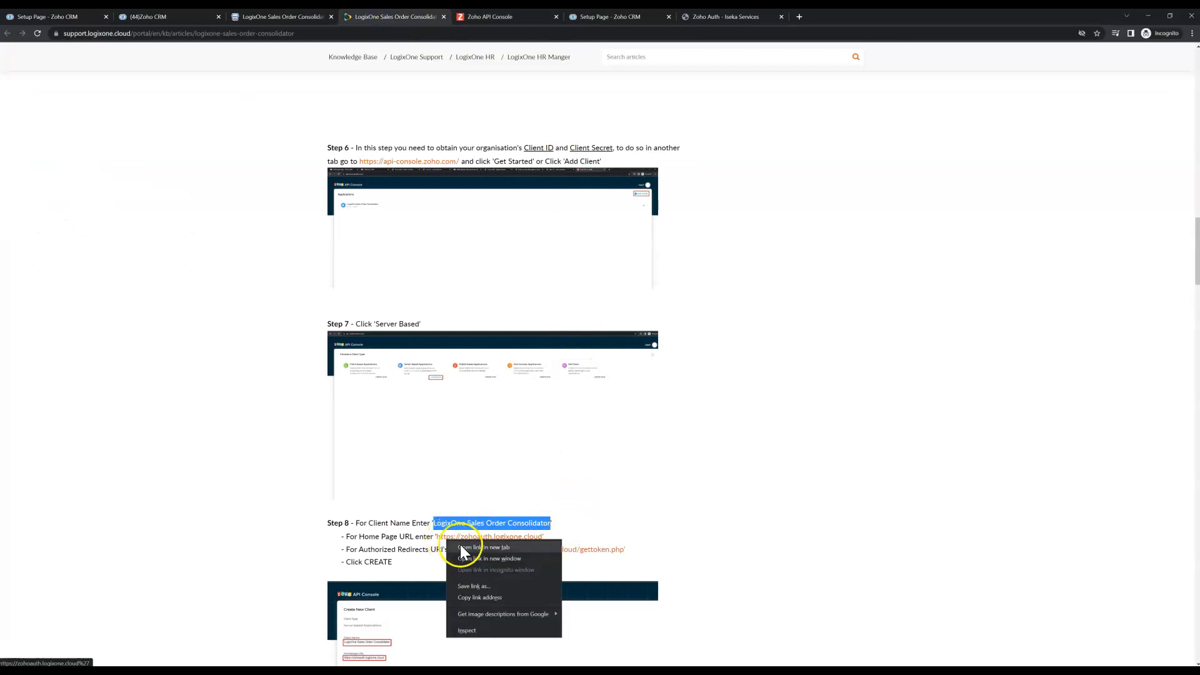
left_click(489, 598)
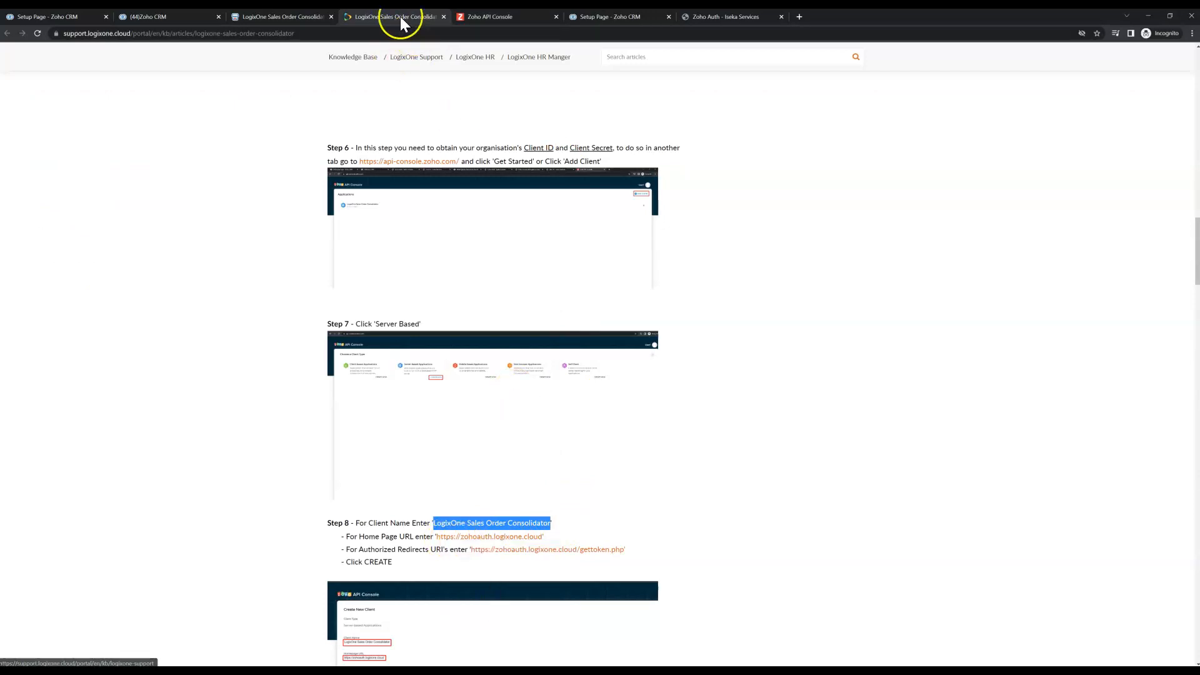
left_click(498, 19)
left_click(104, 225)
key("ctrl+v")
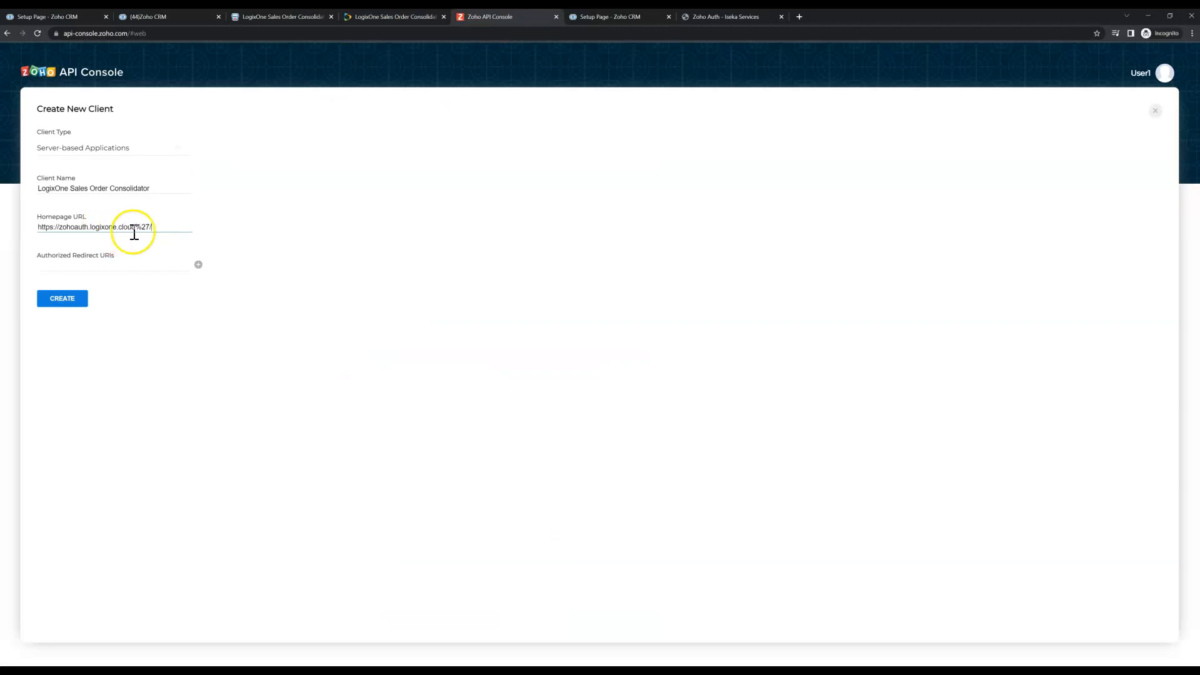
Step: Compare the pasted Homepage URL with Step 8 of the guide and clear the field
left_click(386, 15)
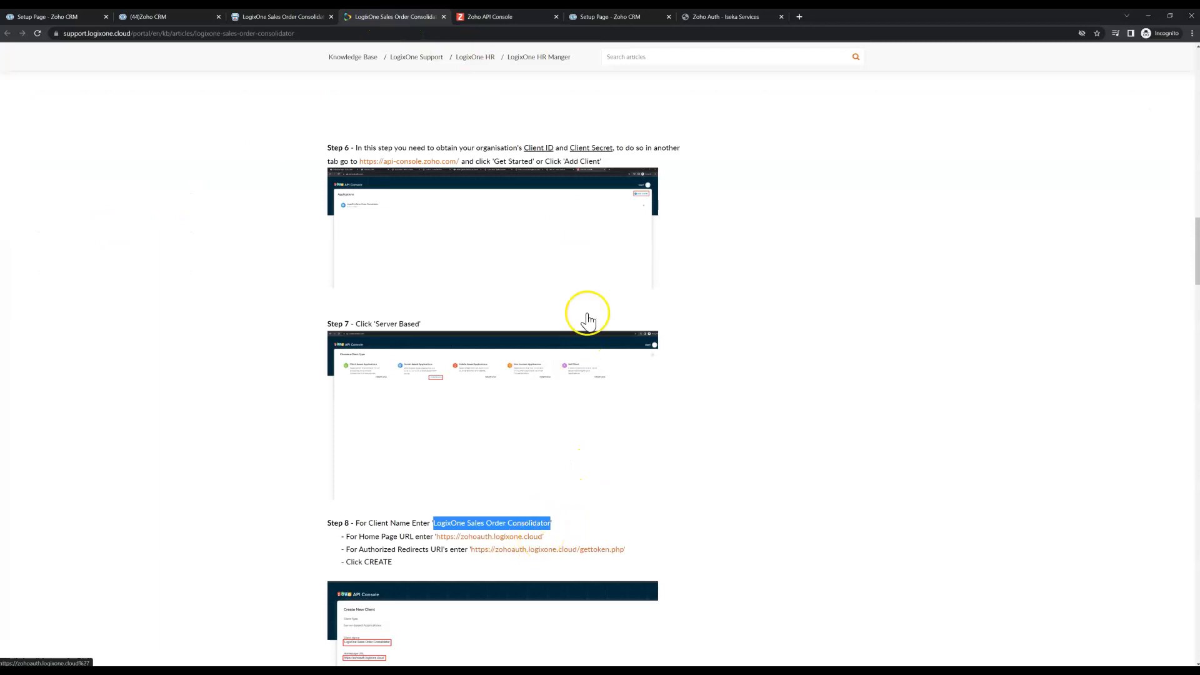
left_click(505, 17)
left_click(230, 256)
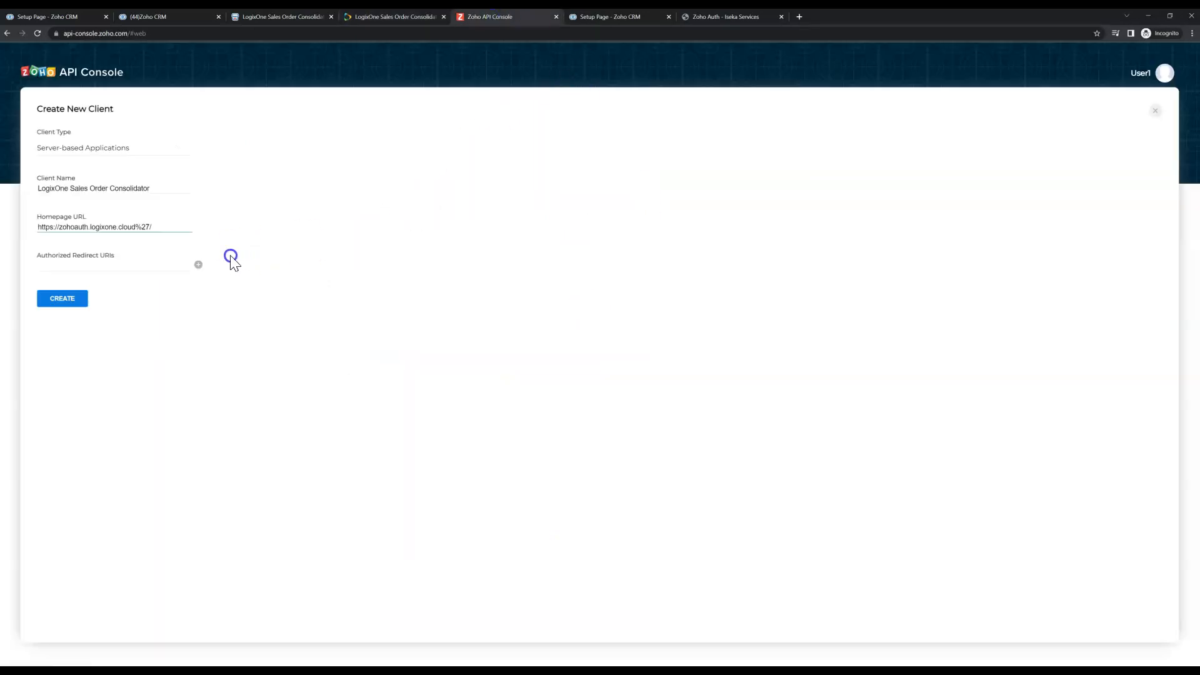
left_click_drag(158, 229, 22, 223)
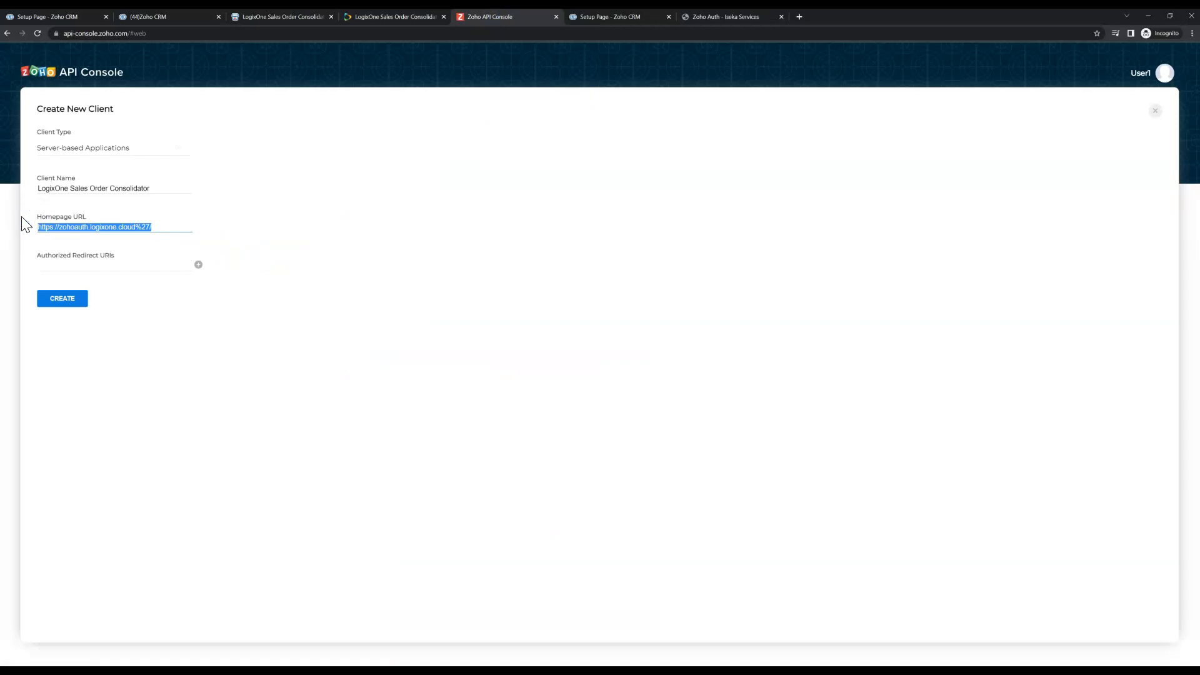
key("BackSpace")
left_click(381, 17)
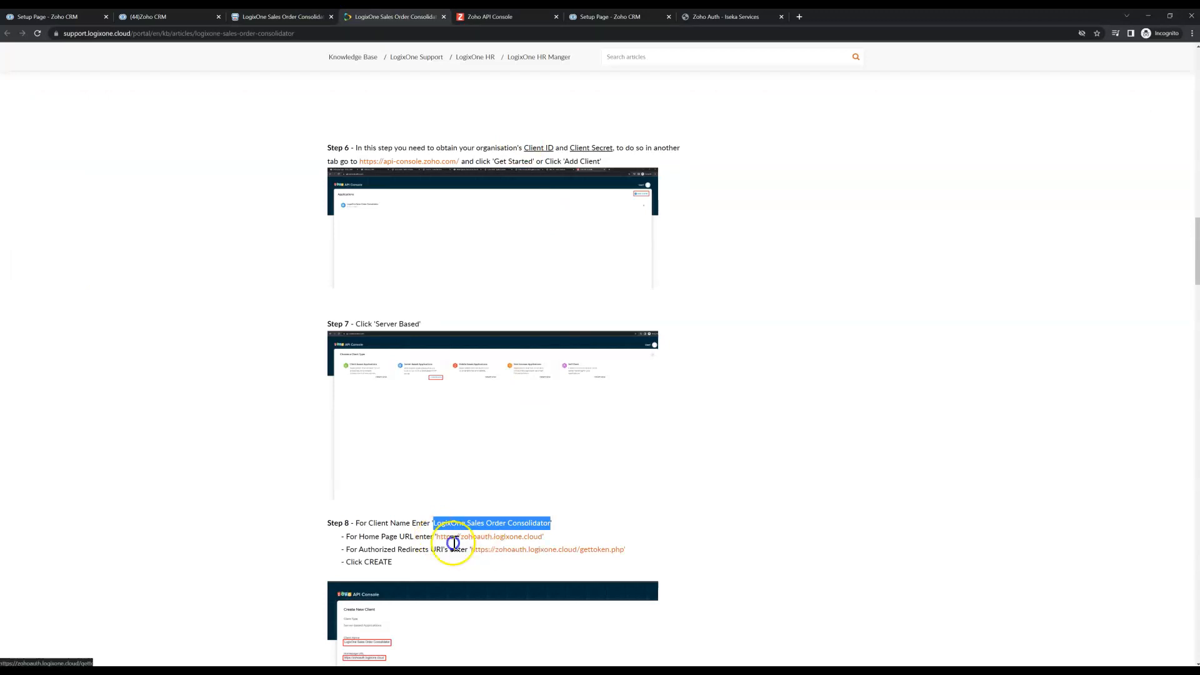
left_click_drag(436, 536, 543, 541)
key("ctrl+c")
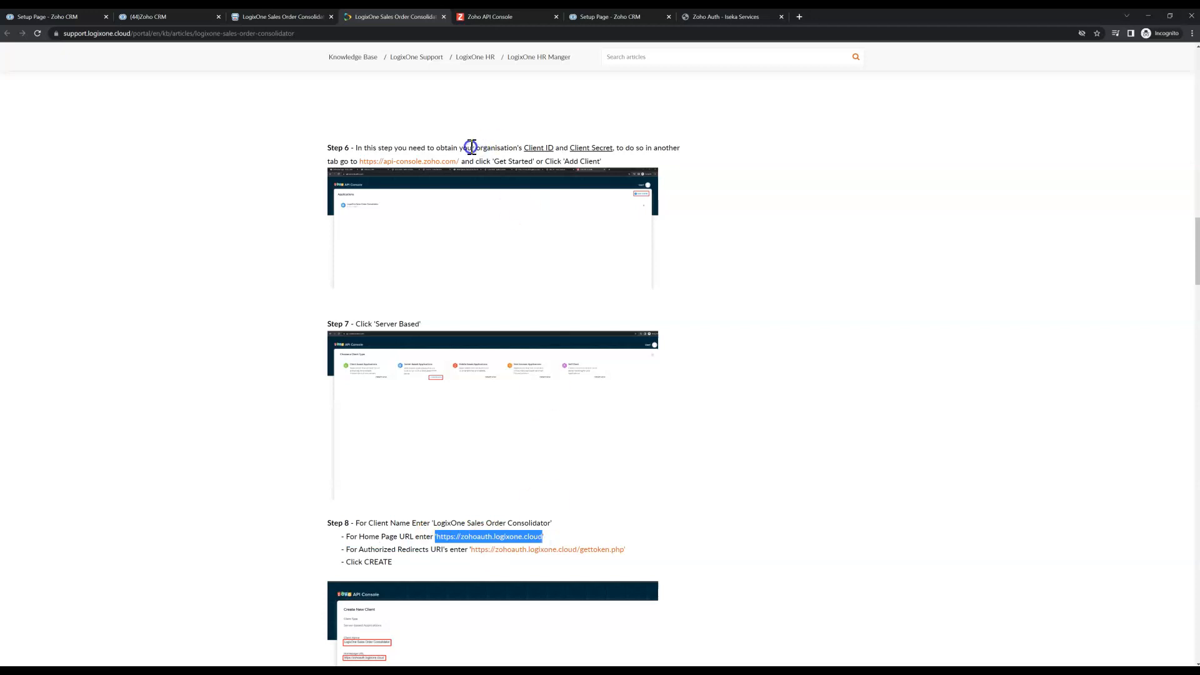
left_click(504, 17)
left_click(116, 226)
key("ctrl+v")
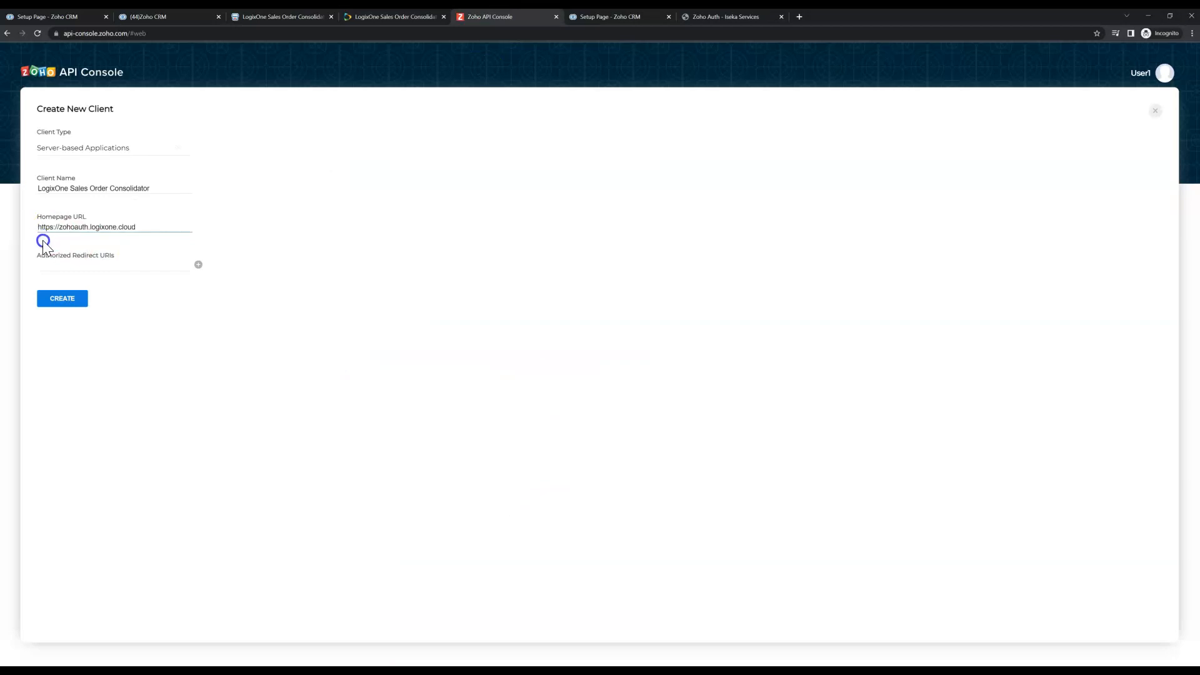
left_click(56, 259)
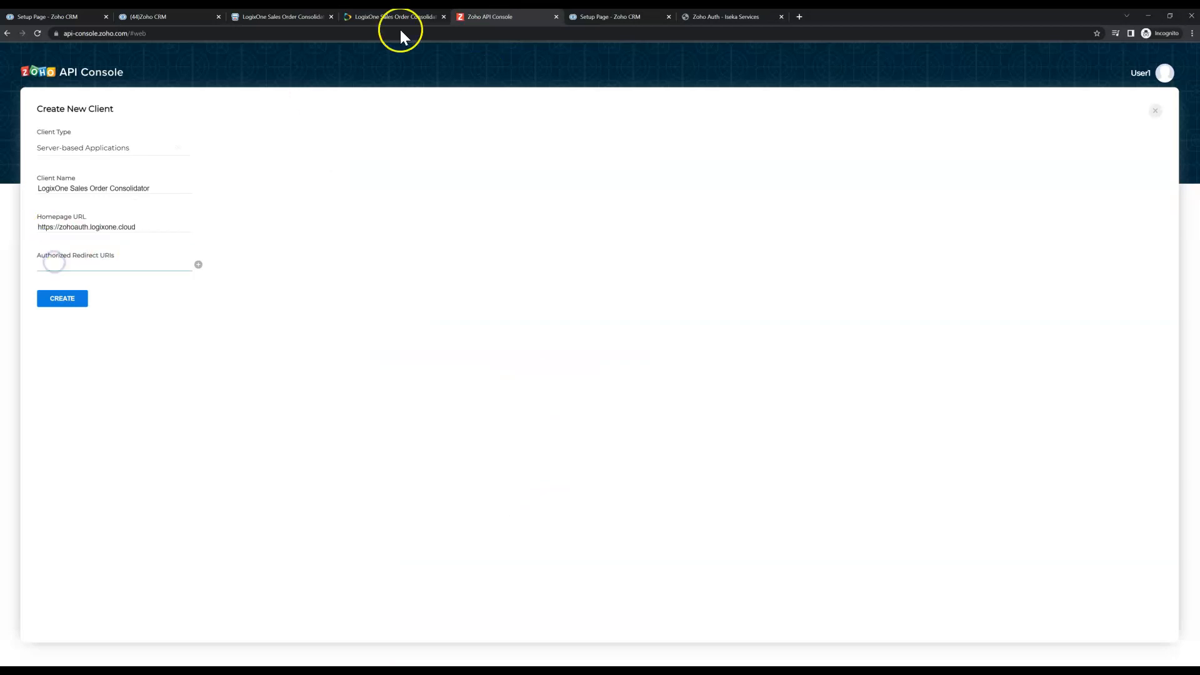
left_click(376, 17)
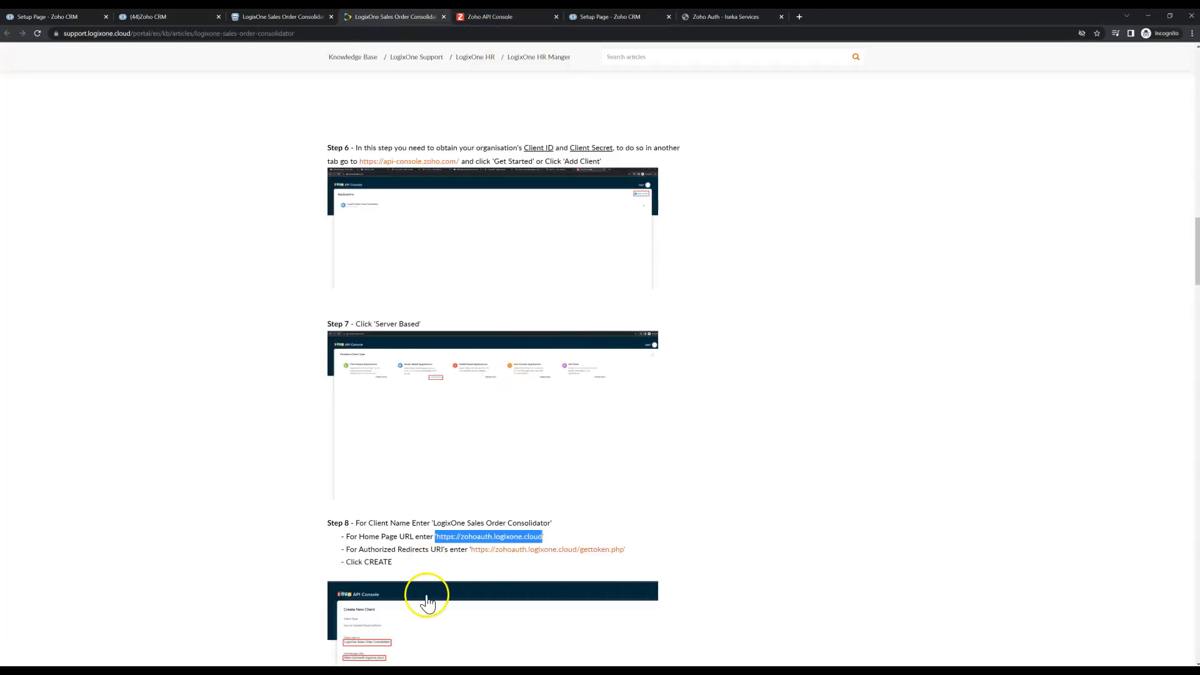
left_click_drag(472, 552, 520, 553)
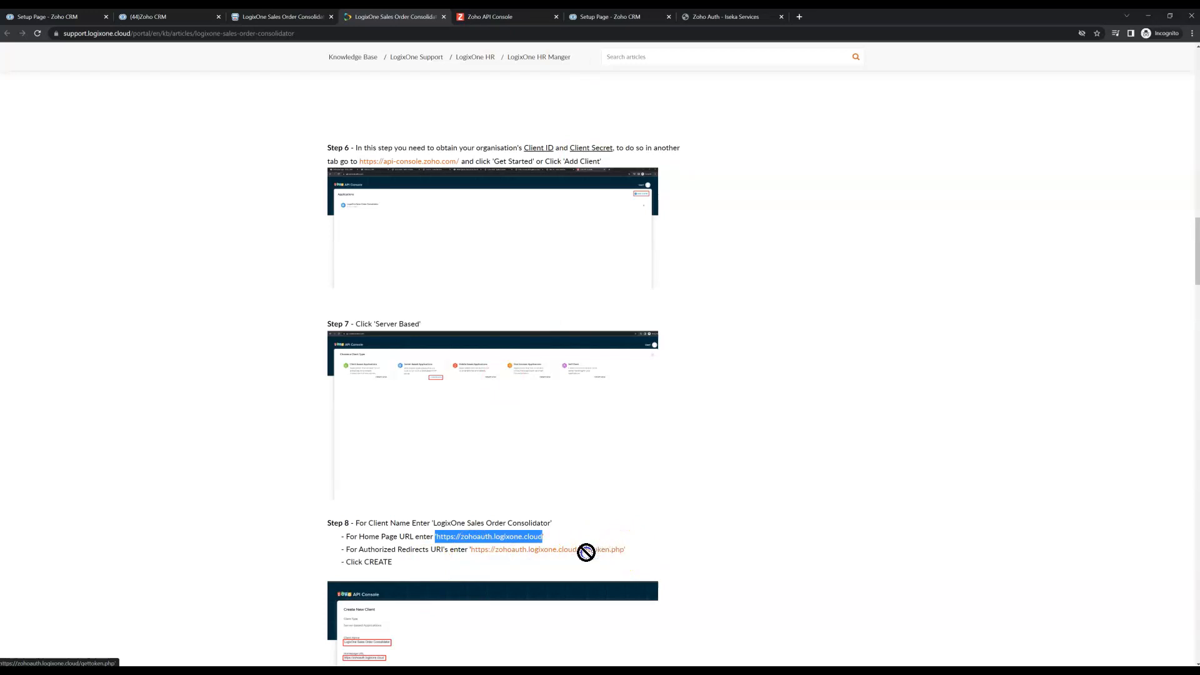
left_click_drag(471, 550, 624, 550)
key("ctrl+c")
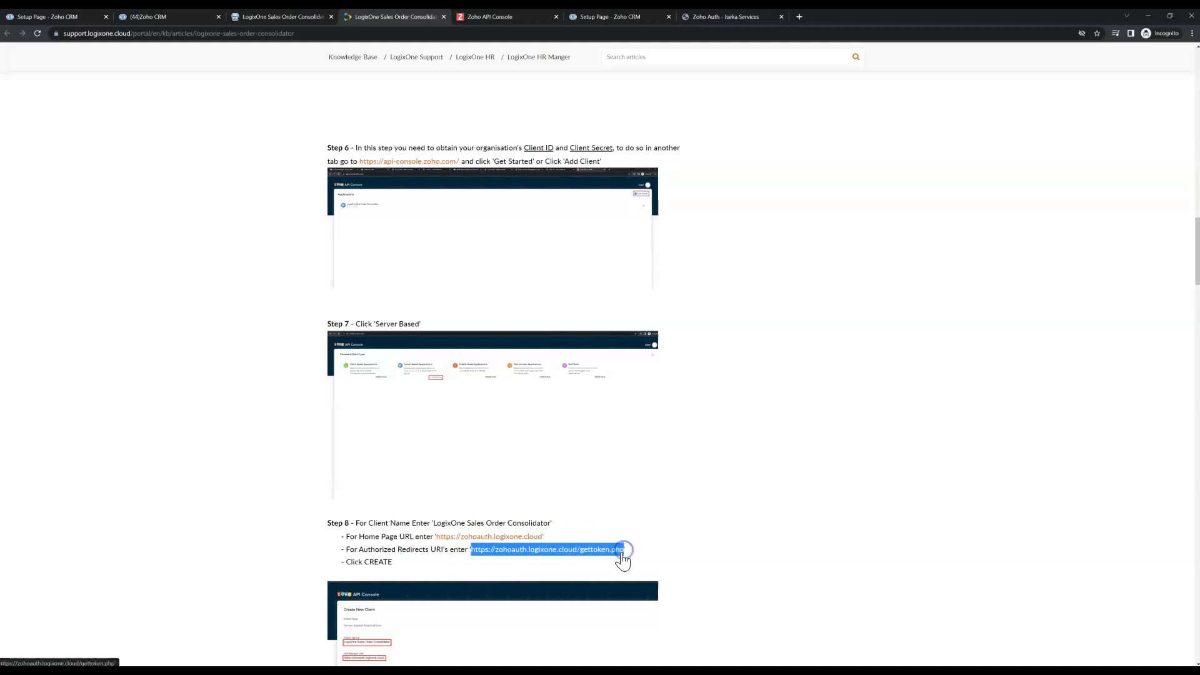
left_click(516, 16)
key("ctrl+v")
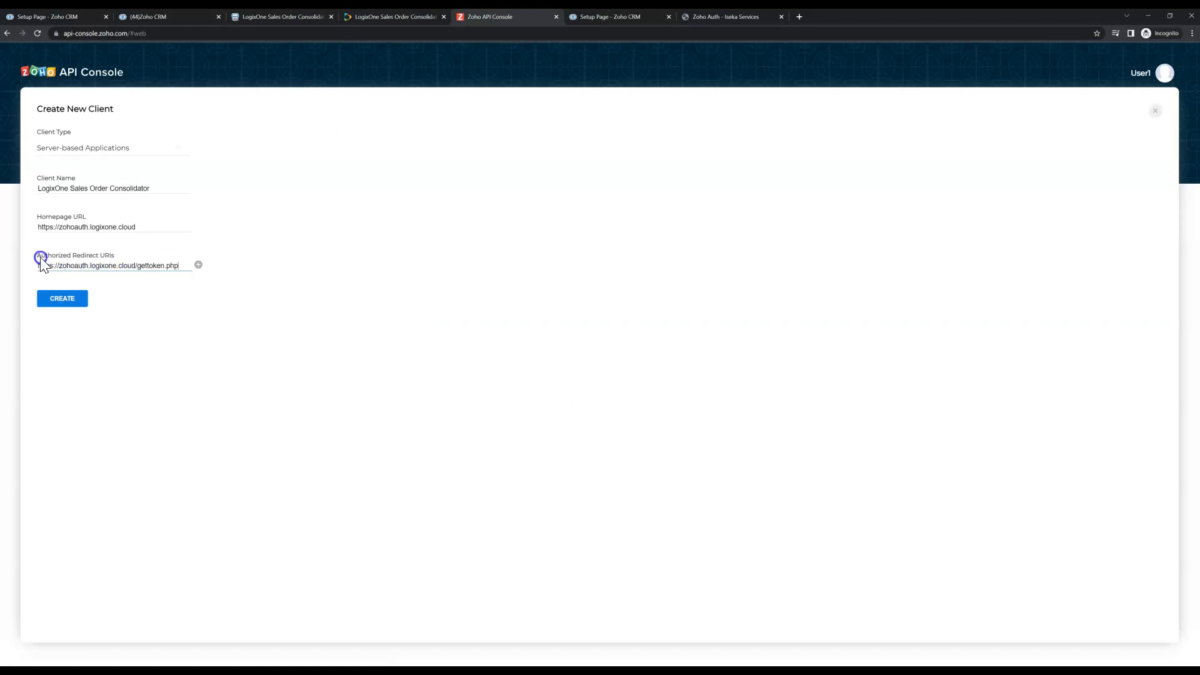
left_click(75, 148)
Step: Check the client details against the Step 8 example in the guide and create the client
left_click(388, 18)
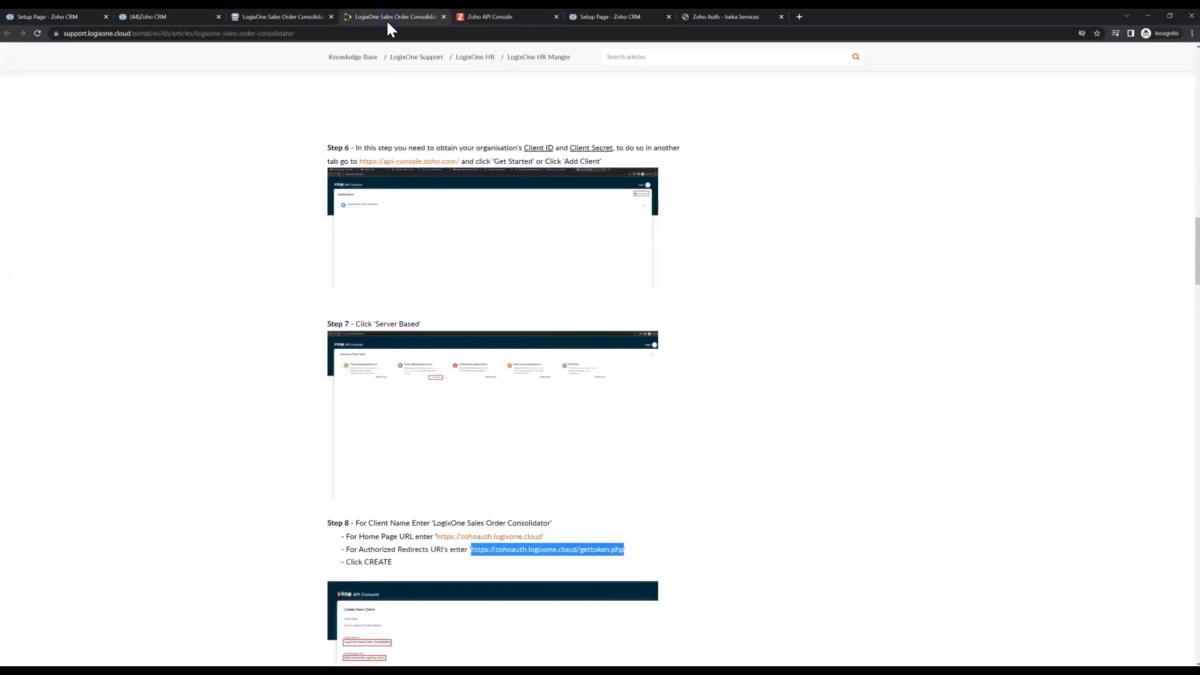
scroll(380, 514, "down", 2)
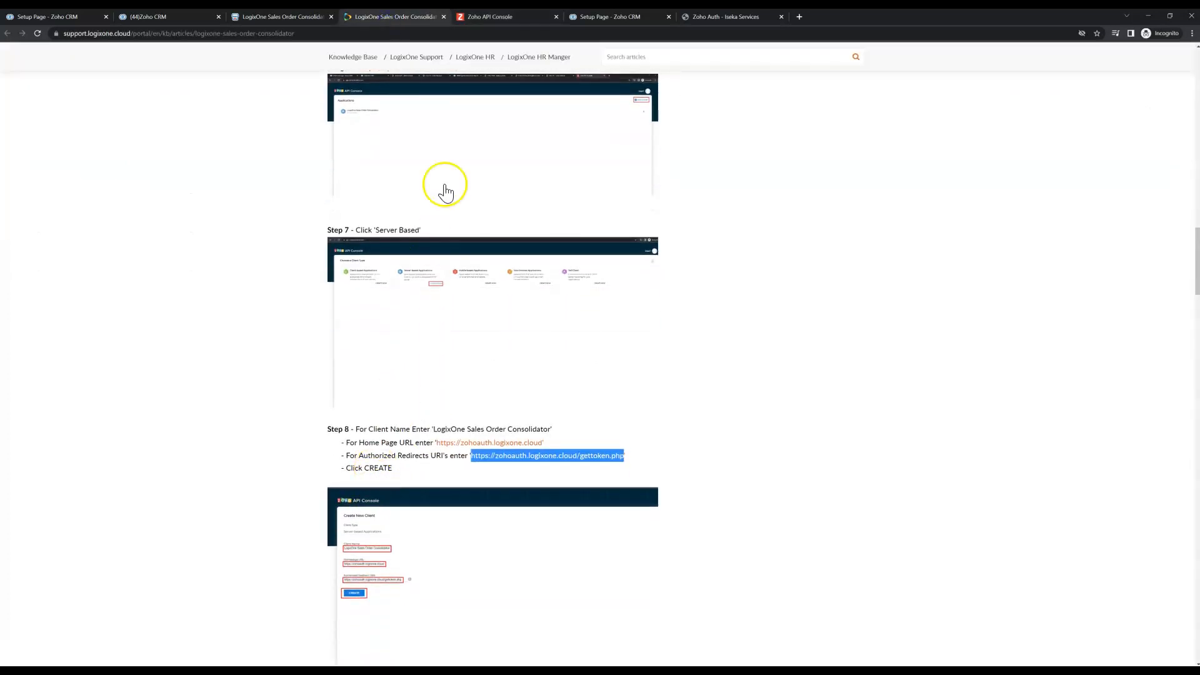
left_click(490, 18)
left_click(335, 240)
left_click(60, 299)
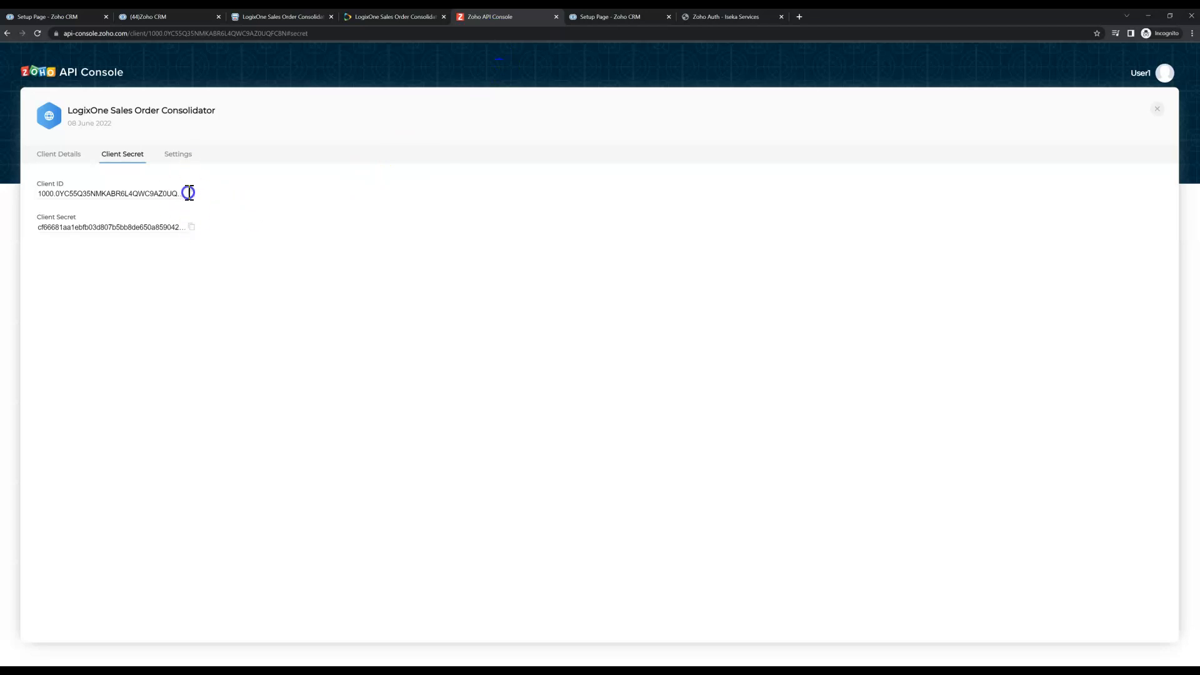
Step: Consult Step 9 of the install guide and copy the new client's Client ID into the refresh token setup page
left_click(394, 19)
scroll(442, 406, "down", 2)
scroll(475, 425, "down", 2)
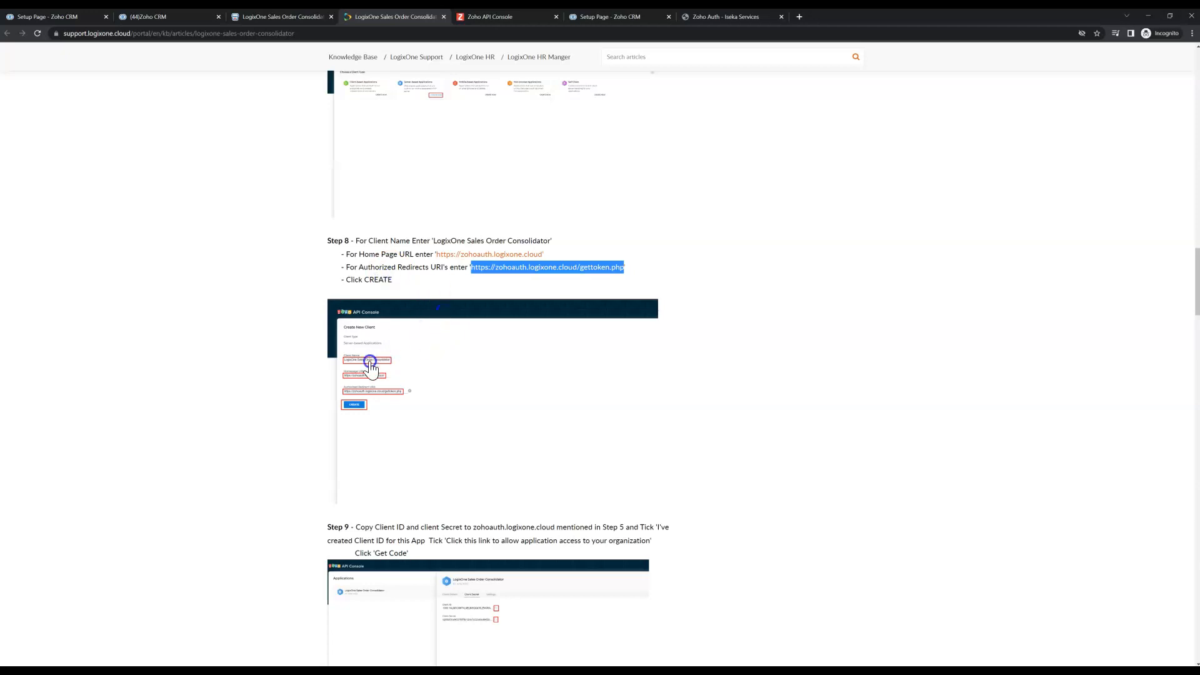
scroll(499, 438, "down", 1)
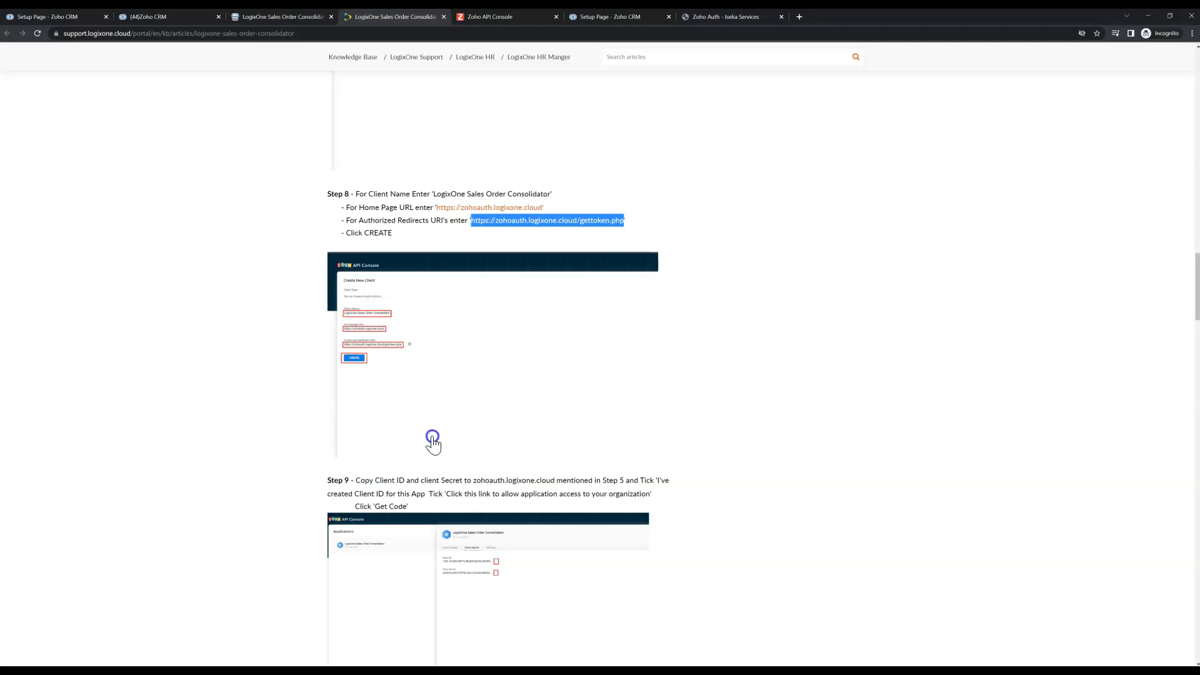
scroll(518, 485, "down", 2)
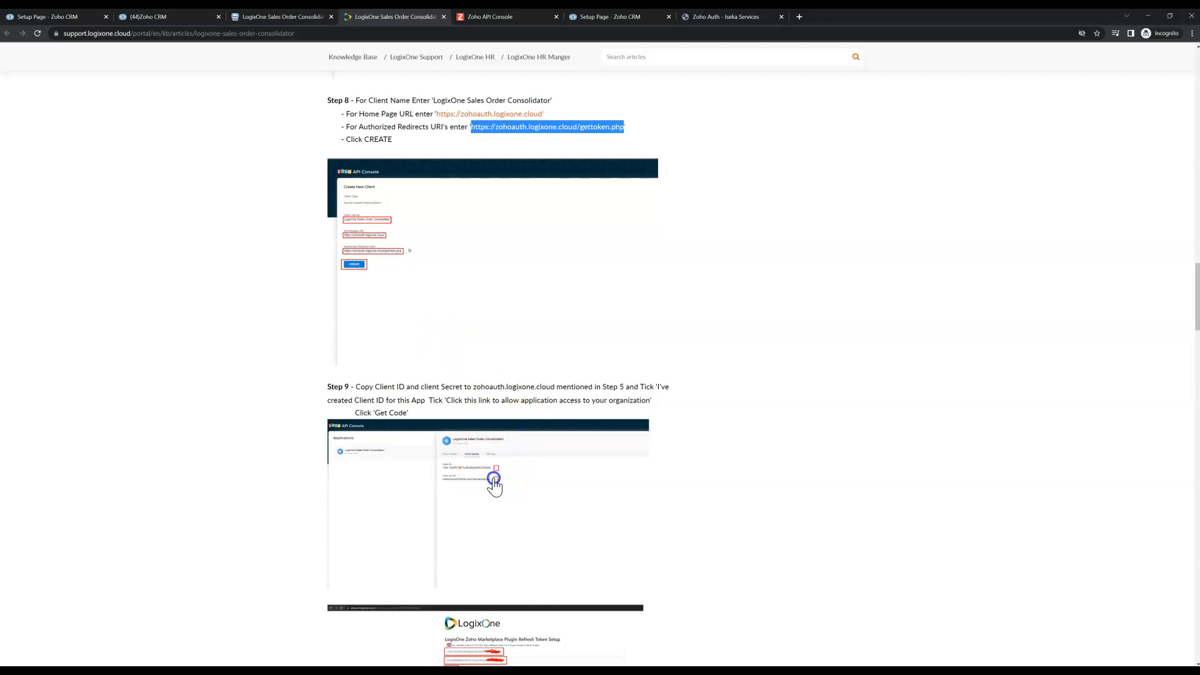
scroll(498, 375, "down", 2)
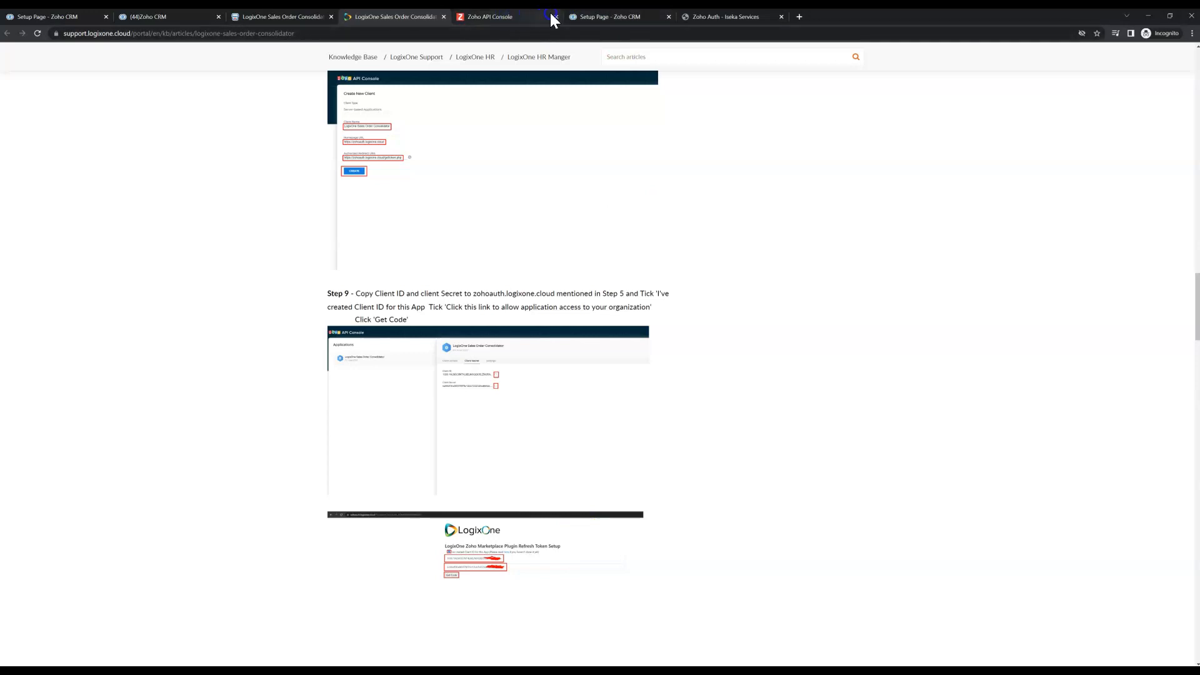
left_click(529, 17)
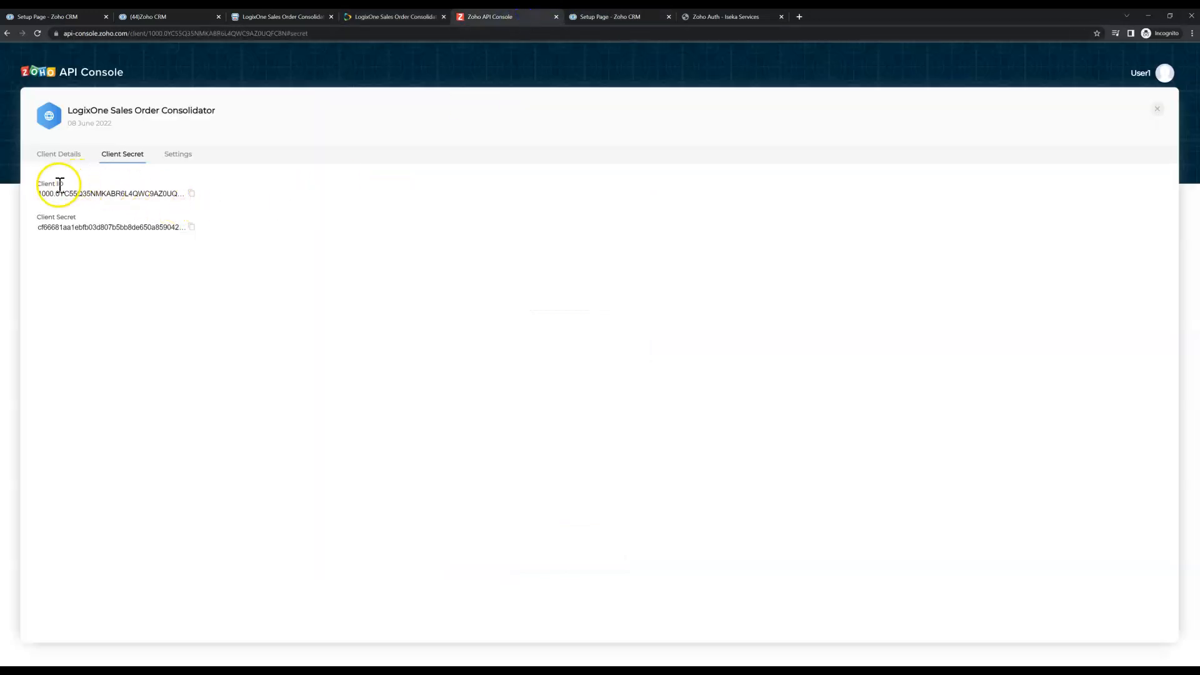
left_click(191, 194)
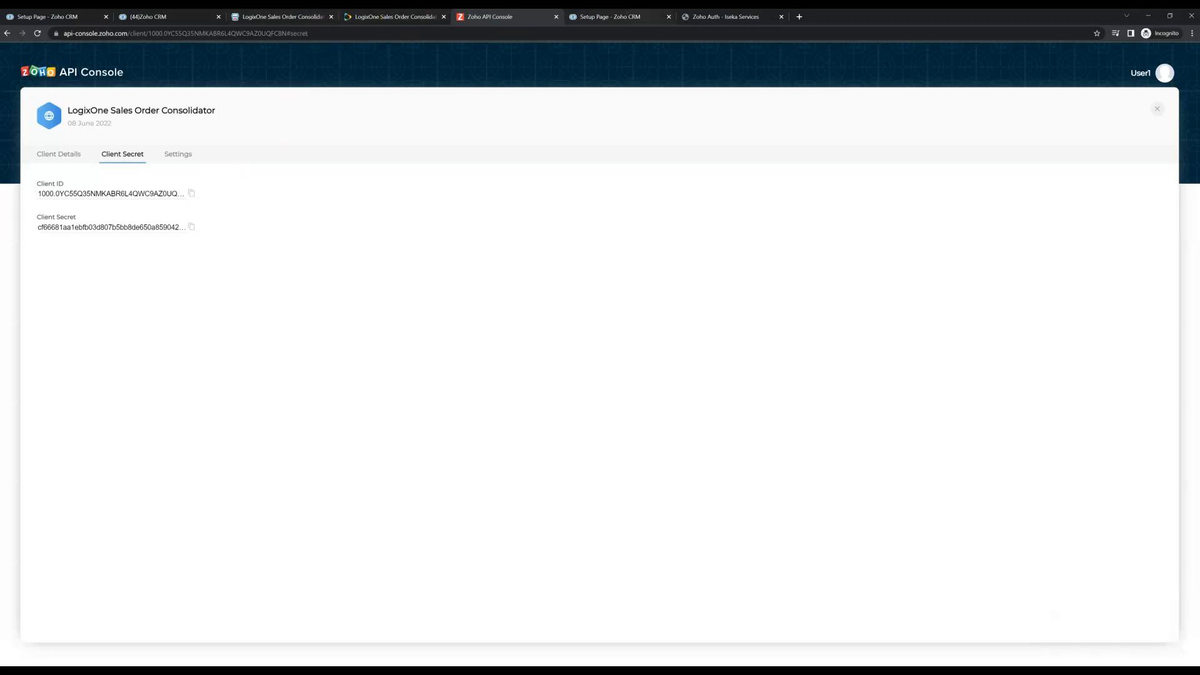
left_click(704, 16)
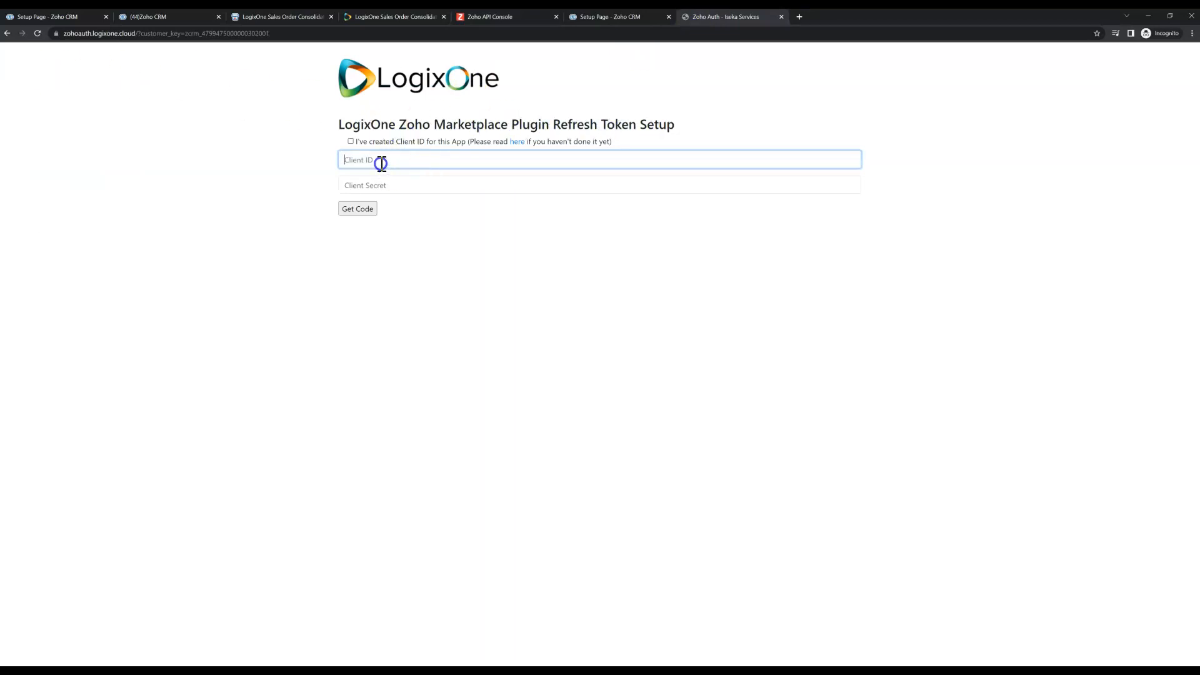
key("ctrl+v")
Step: Copy the Client Secret from the API Console into the Client Secret field of the refresh token setup page
left_click(521, 21)
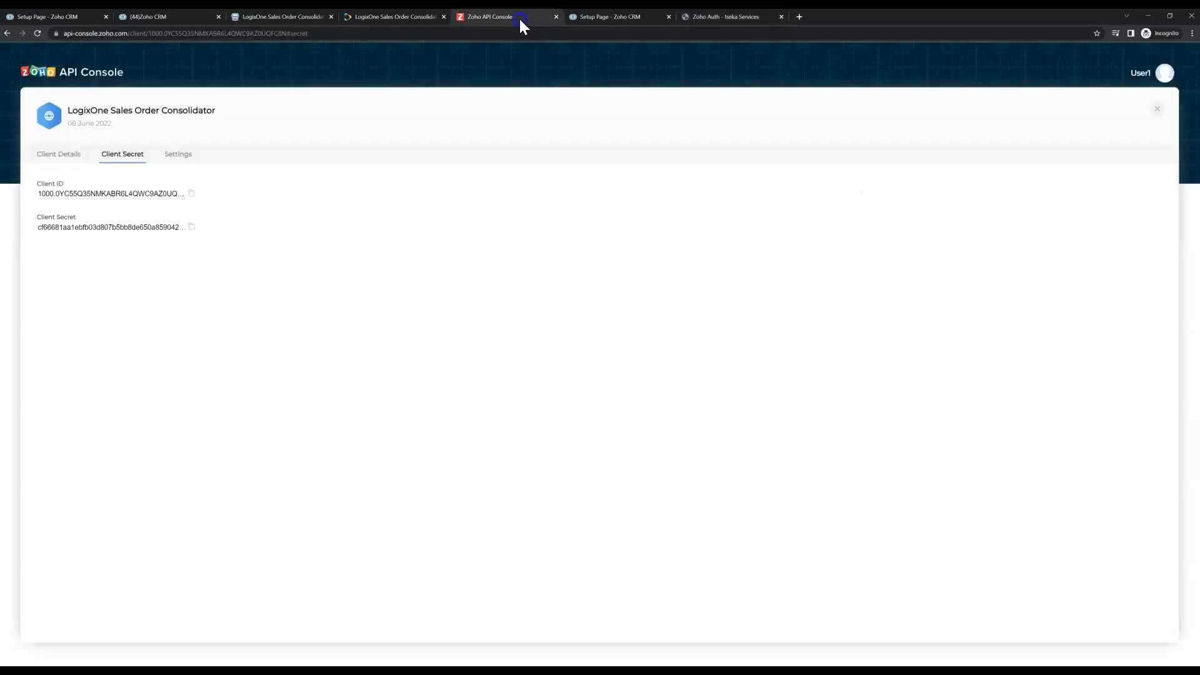
left_click(206, 223)
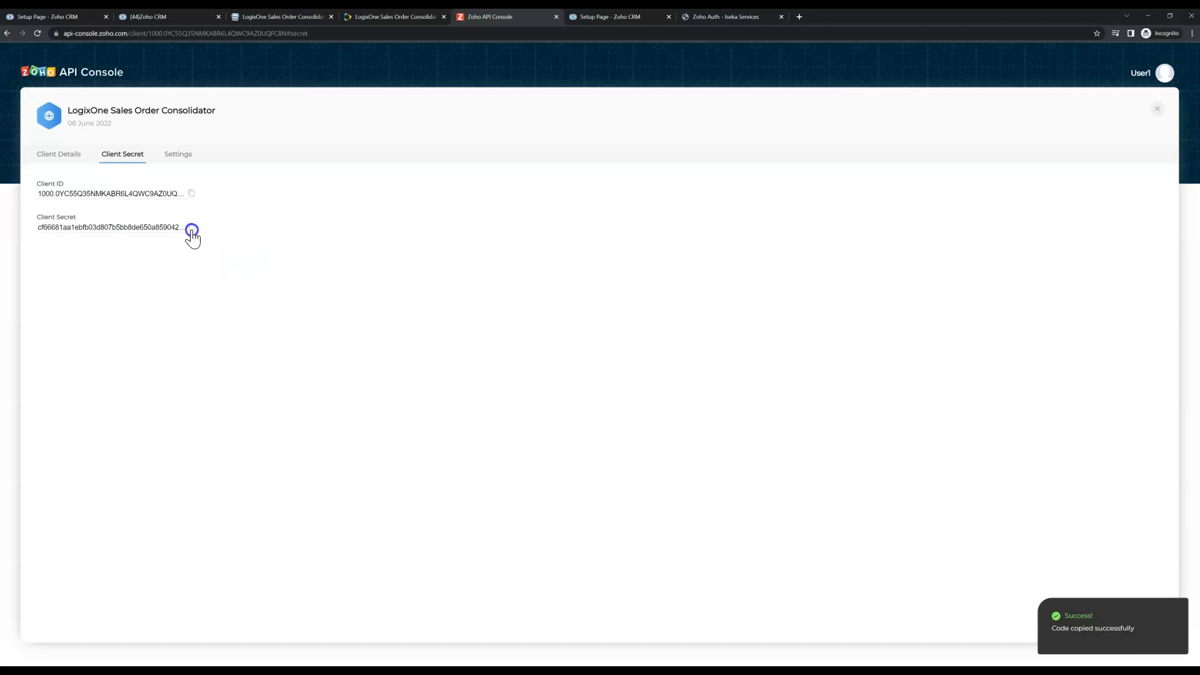
left_click(712, 18)
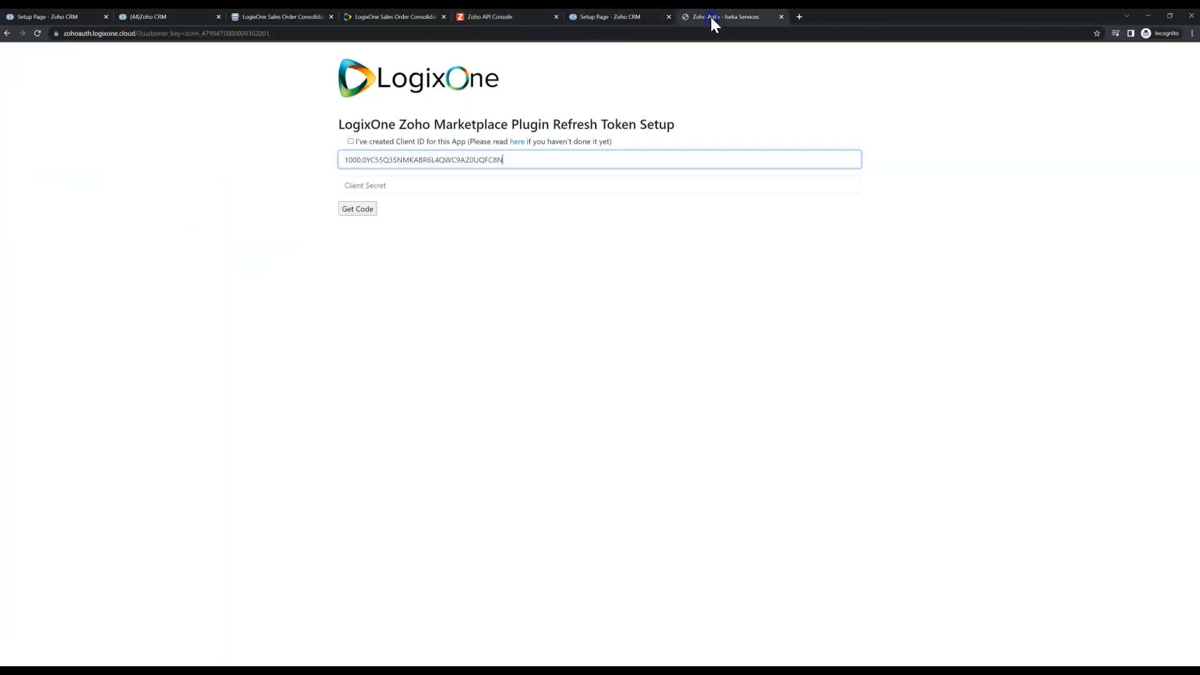
left_click(438, 181)
key("ctrl+v")
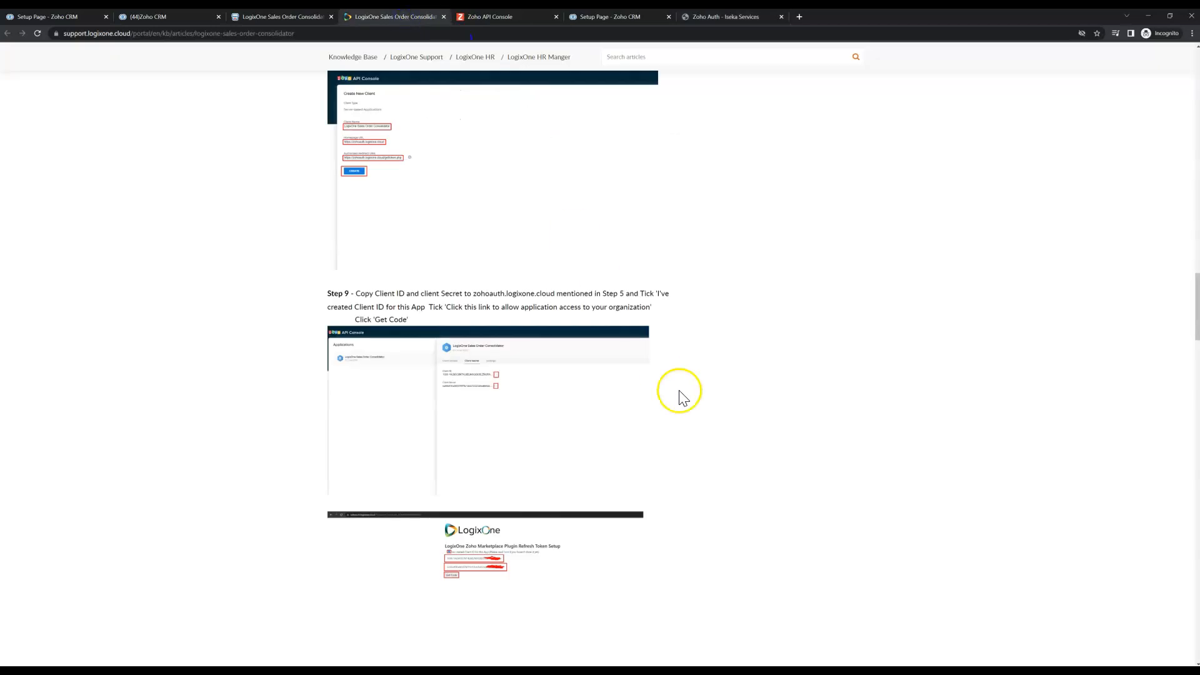
Step: Review the remaining Step 9 instructions and Step 10 of the install guide for getting the code
scroll(688, 391, "down", 2)
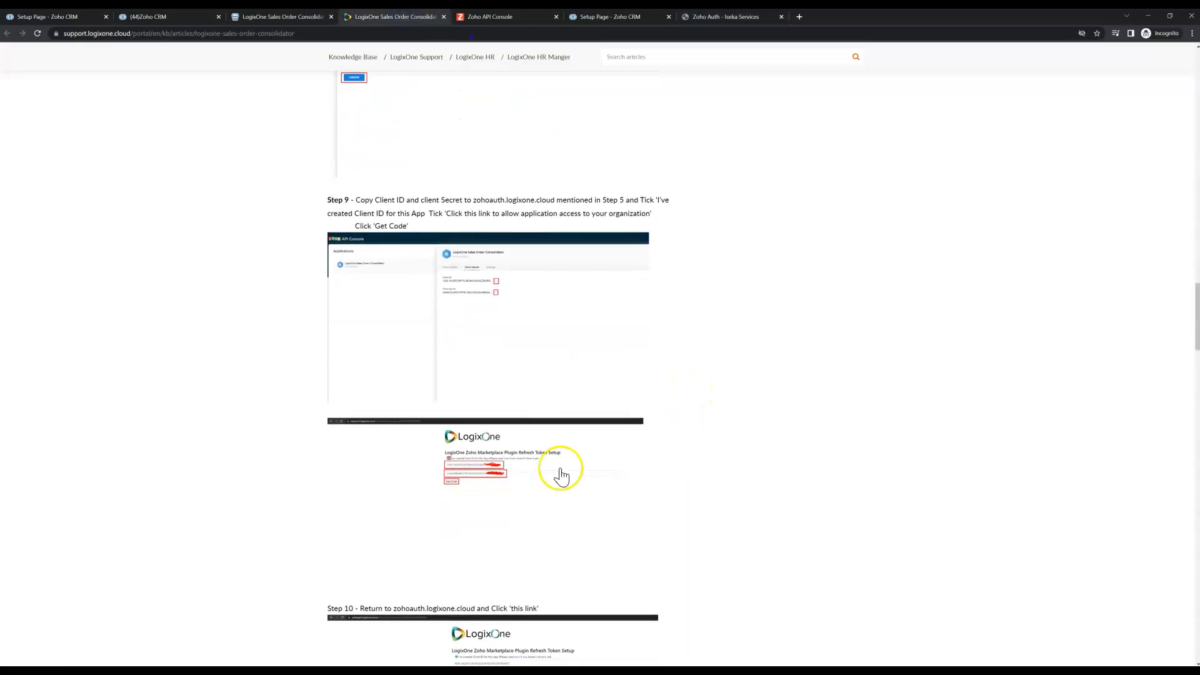
scroll(569, 480, "down", 1)
scroll(570, 485, "down", 1)
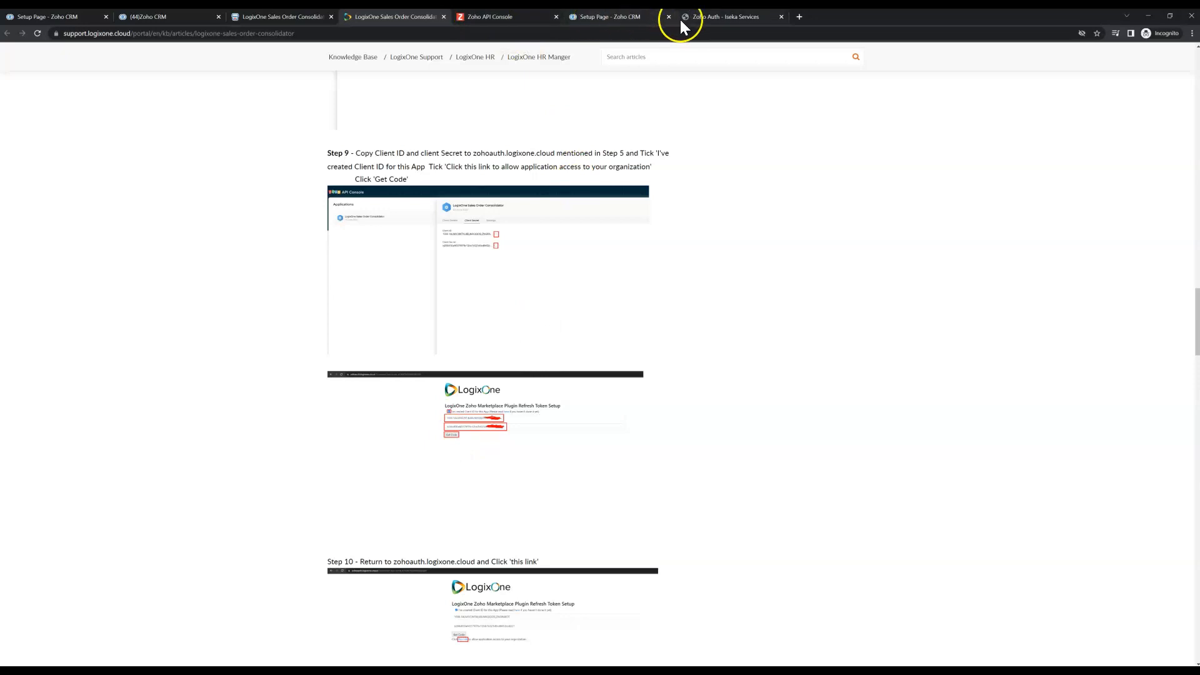
Step: Confirm on the refresh token setup page that the Client ID for this app has been created, and get the code
left_click(705, 25)
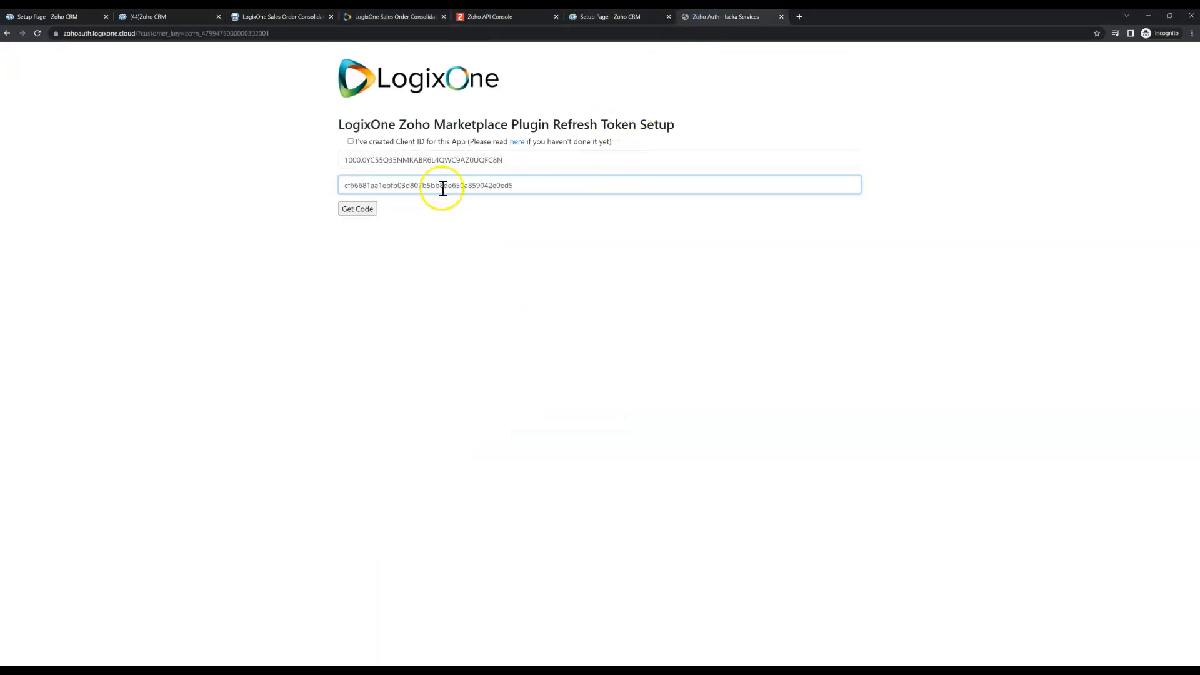
left_click(351, 142)
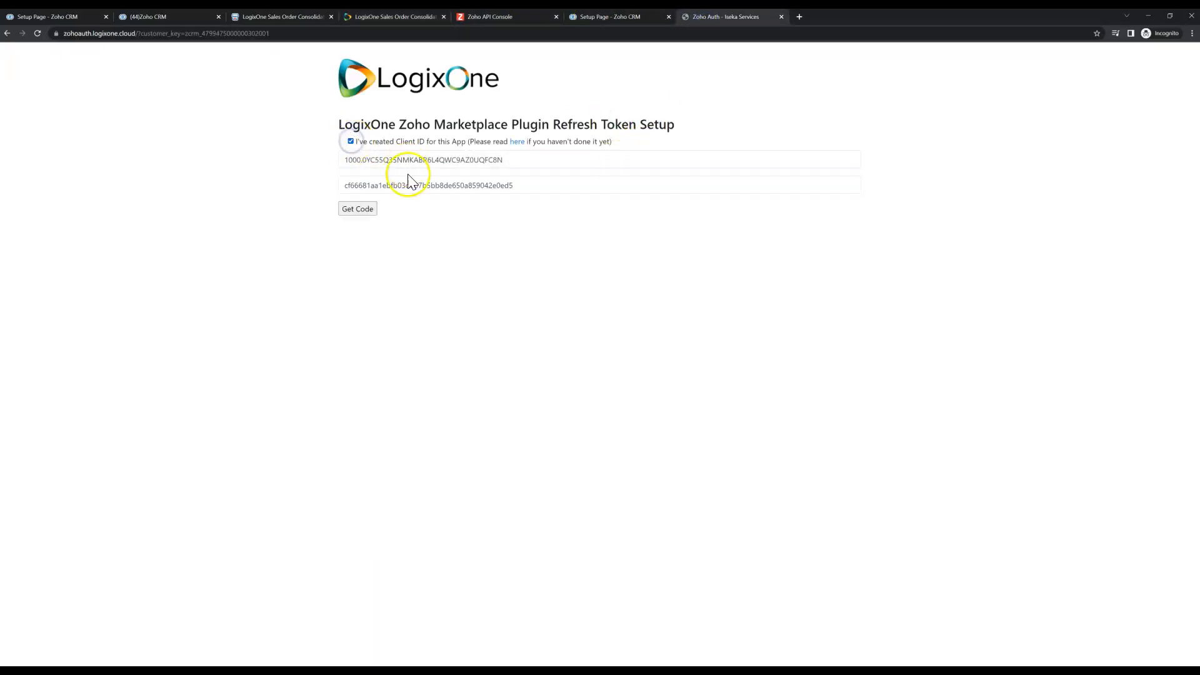
left_click(360, 210)
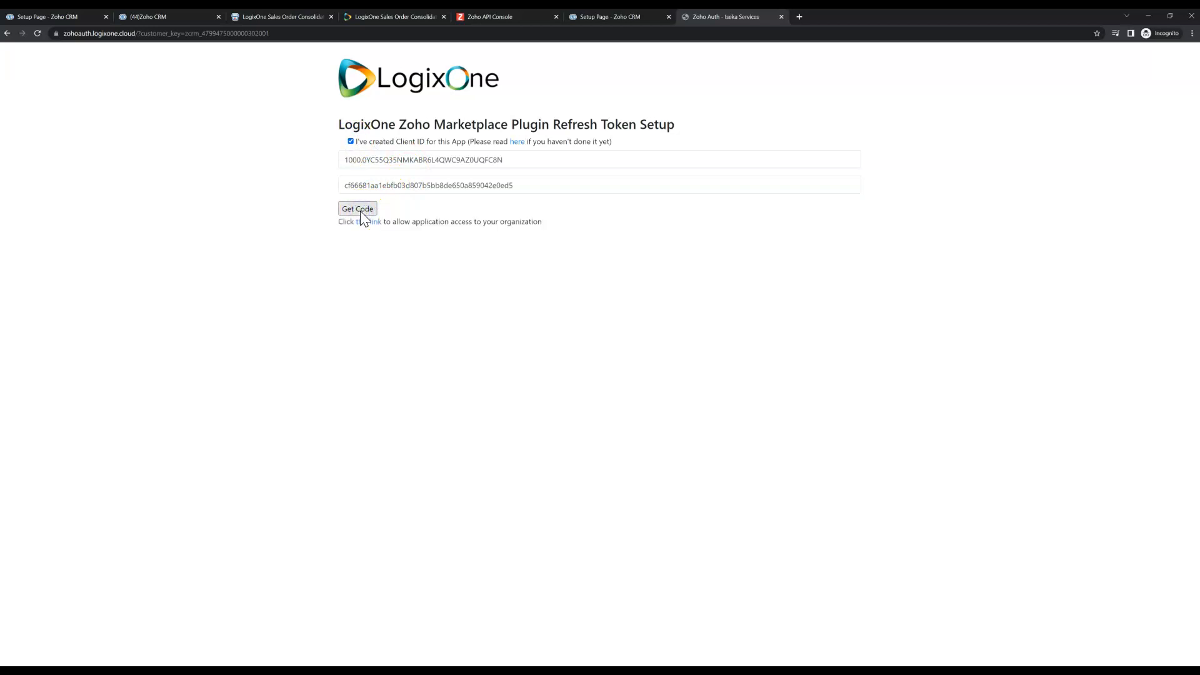
Step: Check Step 10 of the install guide and open the link that allows application access to the organization
left_click(367, 222)
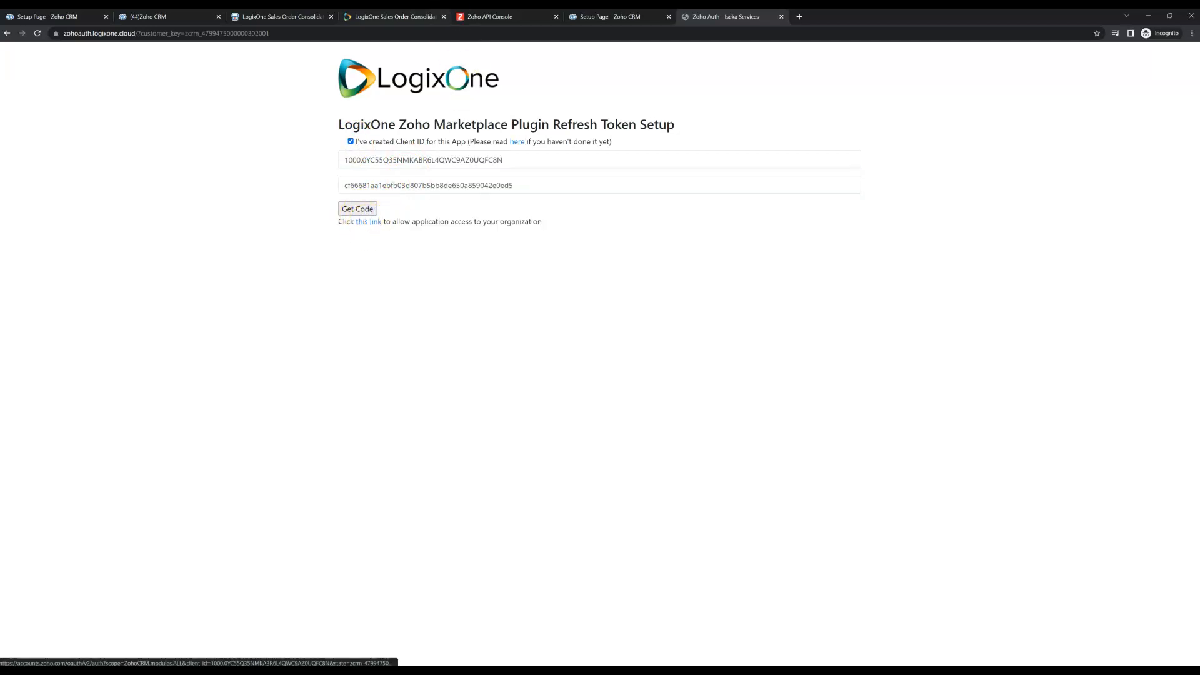
left_click(396, 16)
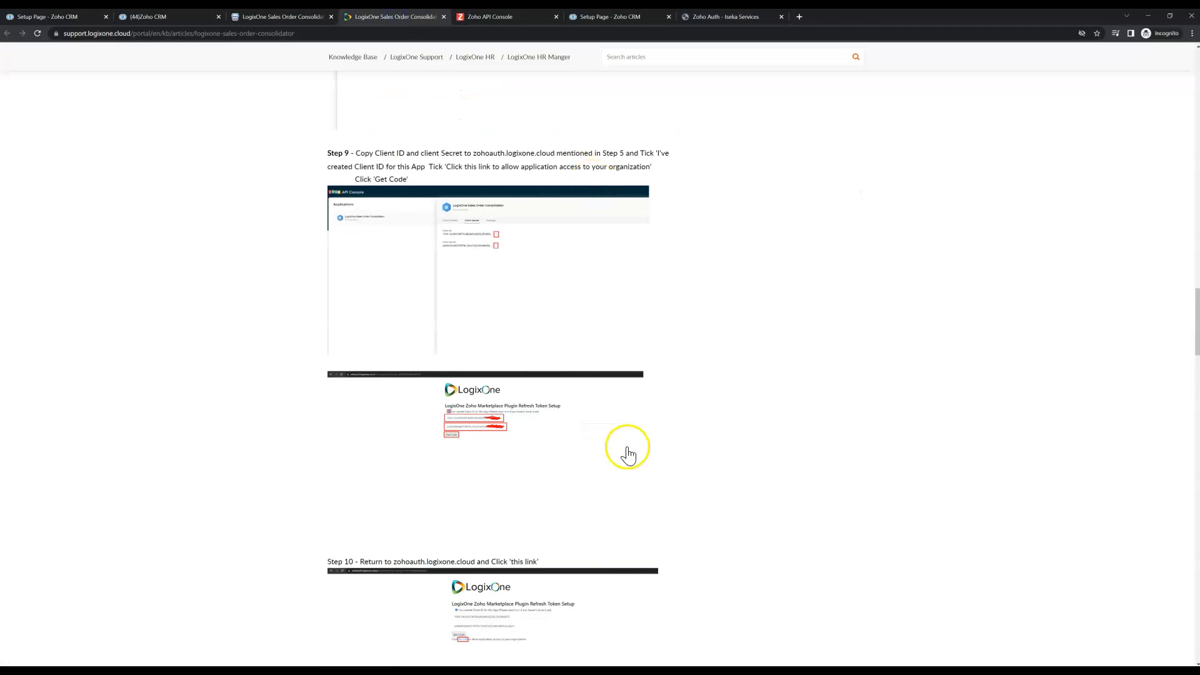
scroll(687, 450, "down", 2)
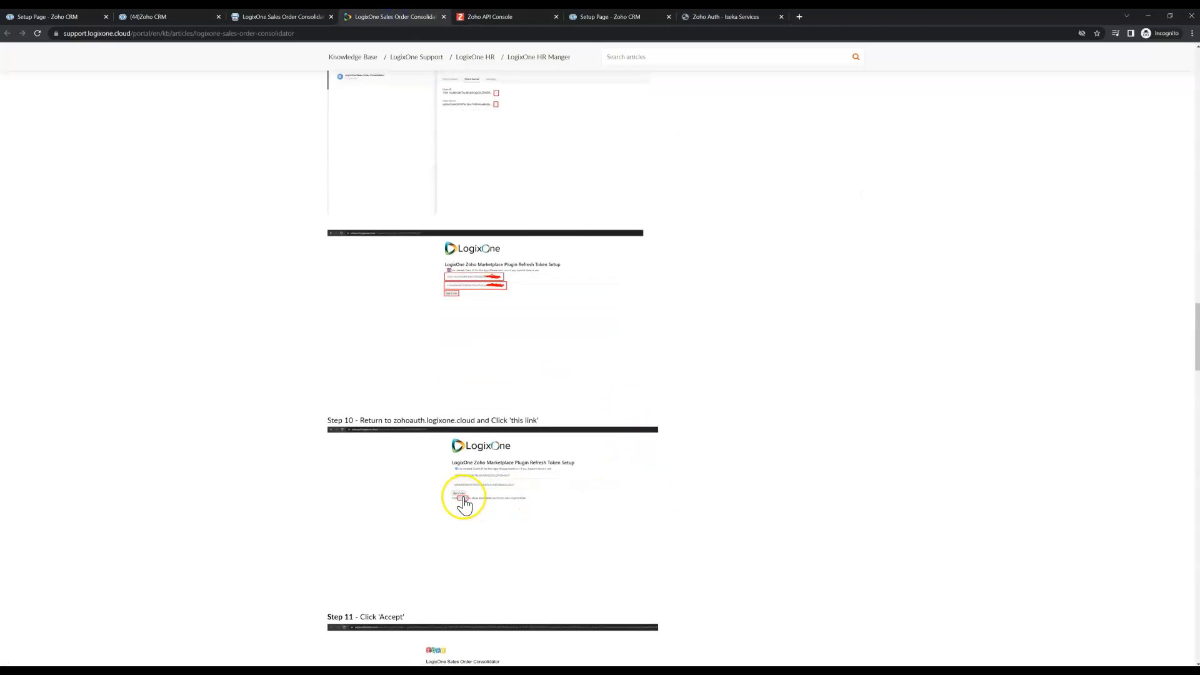
left_click(604, 17)
left_click(718, 18)
left_click(375, 223)
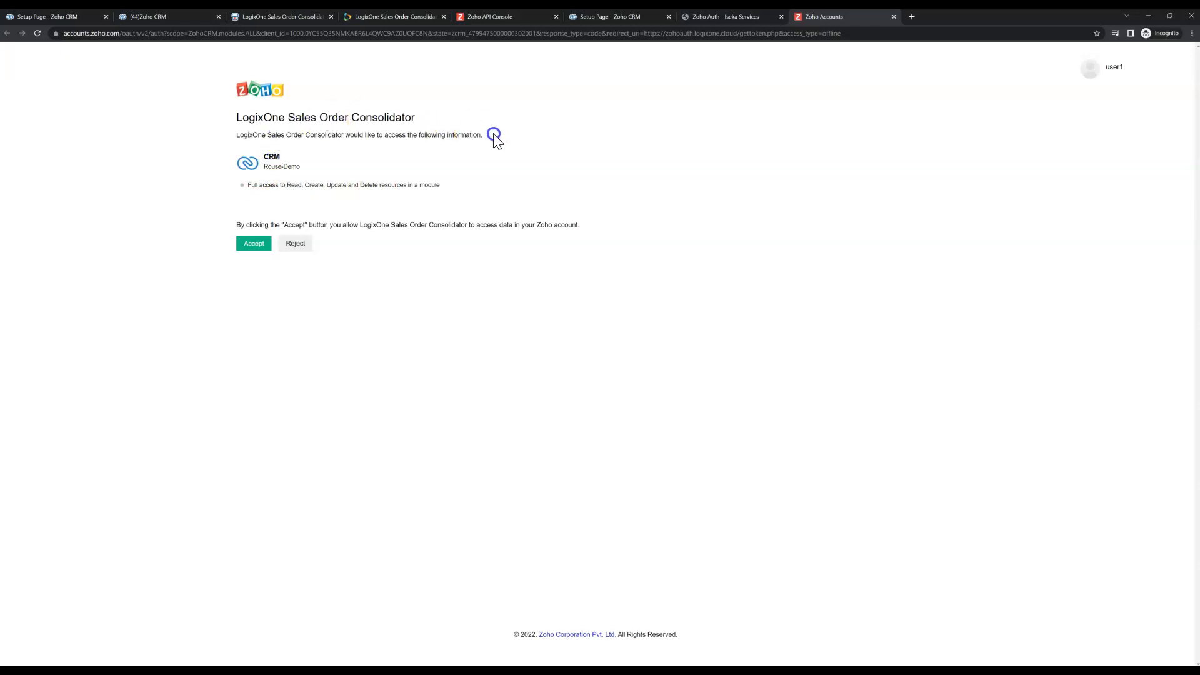
Step: Check Step 11 of the install guide and accept the LogixOne Sales Order Consolidator's access request for CRM data
left_click(411, 17)
scroll(713, 369, "down", 3)
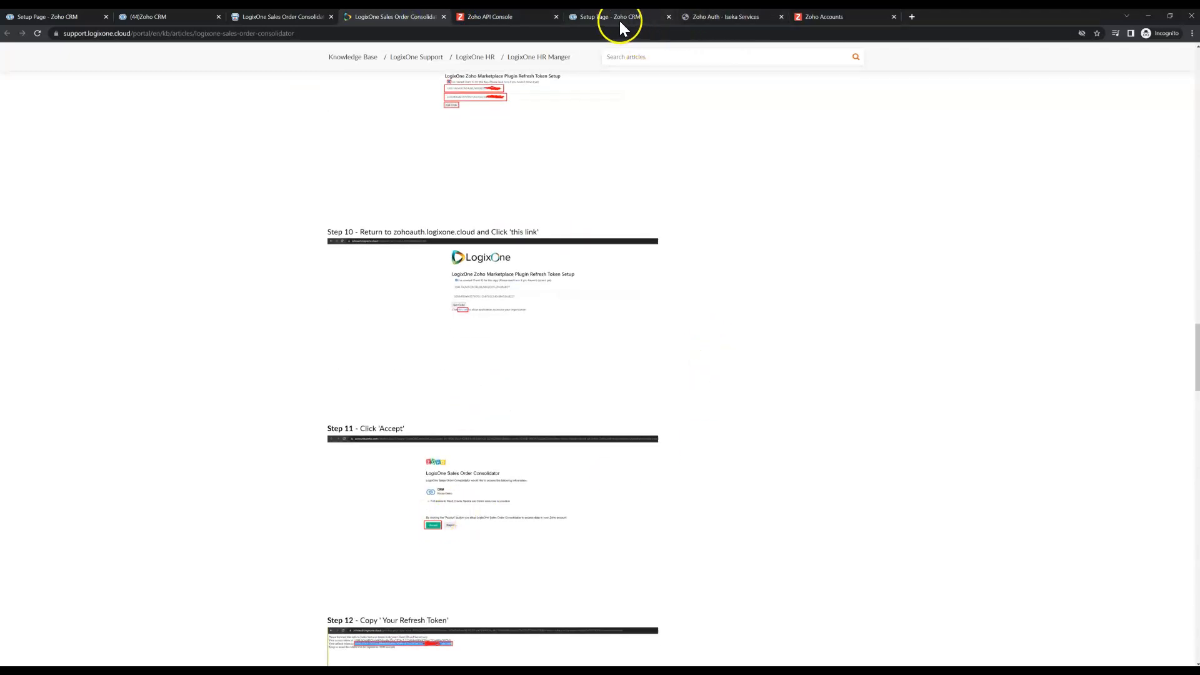
left_click(707, 17)
left_click(650, 18)
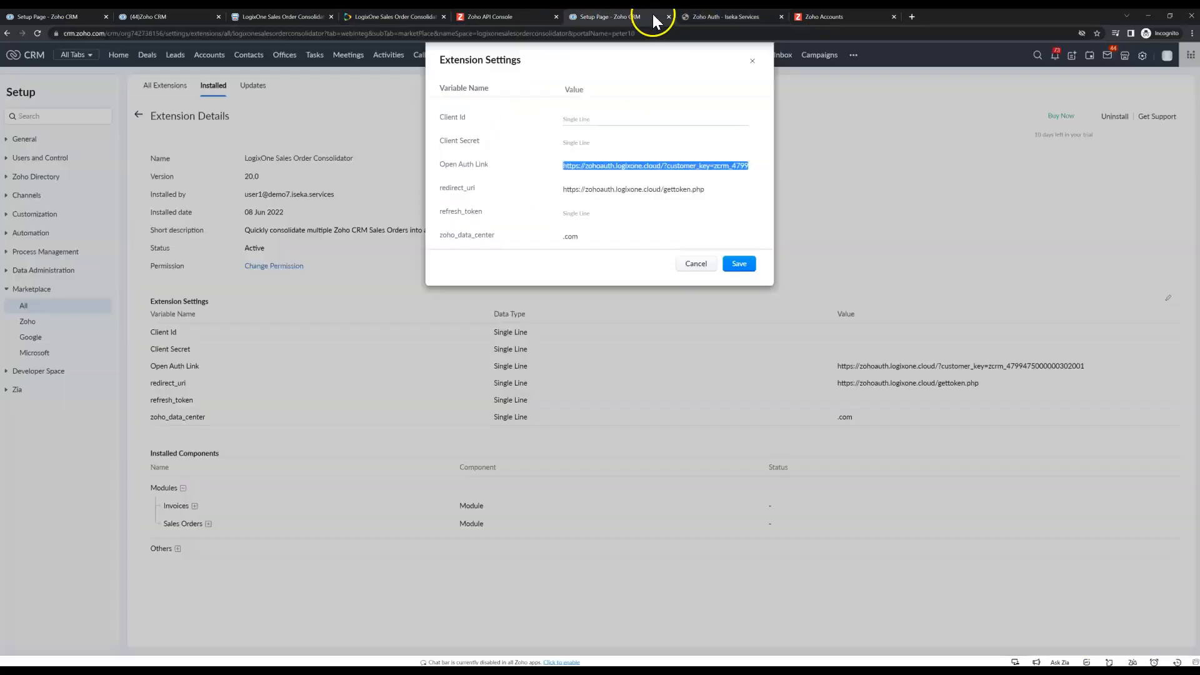
left_click(827, 17)
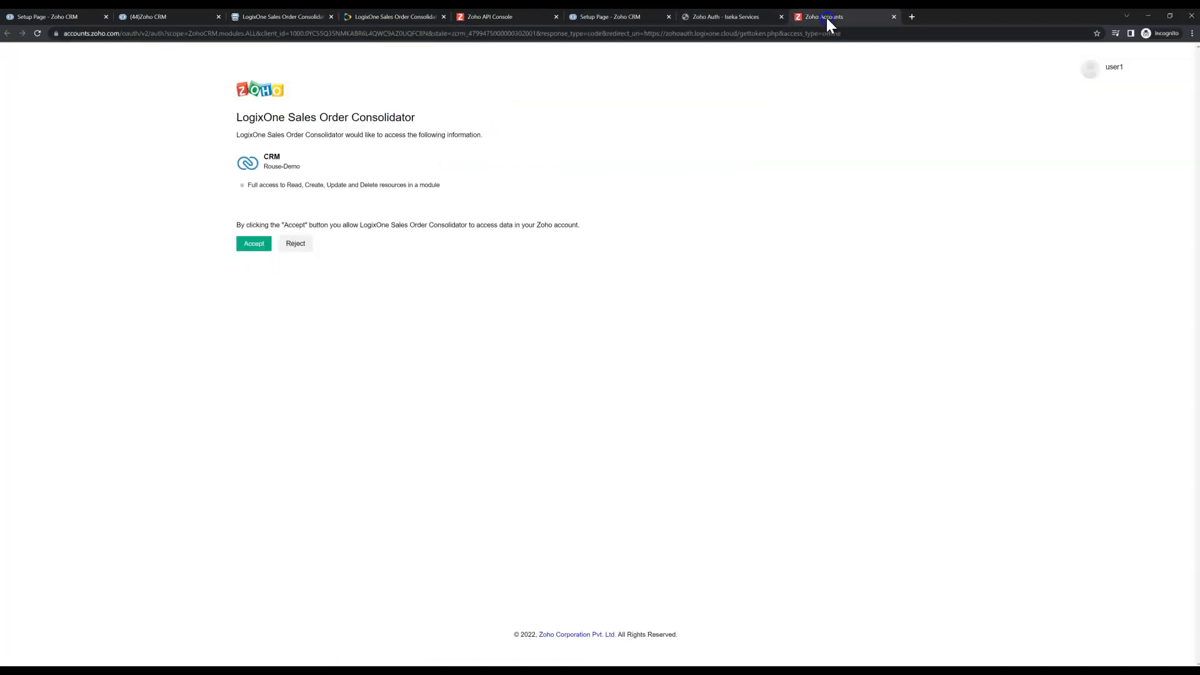
left_click(252, 244)
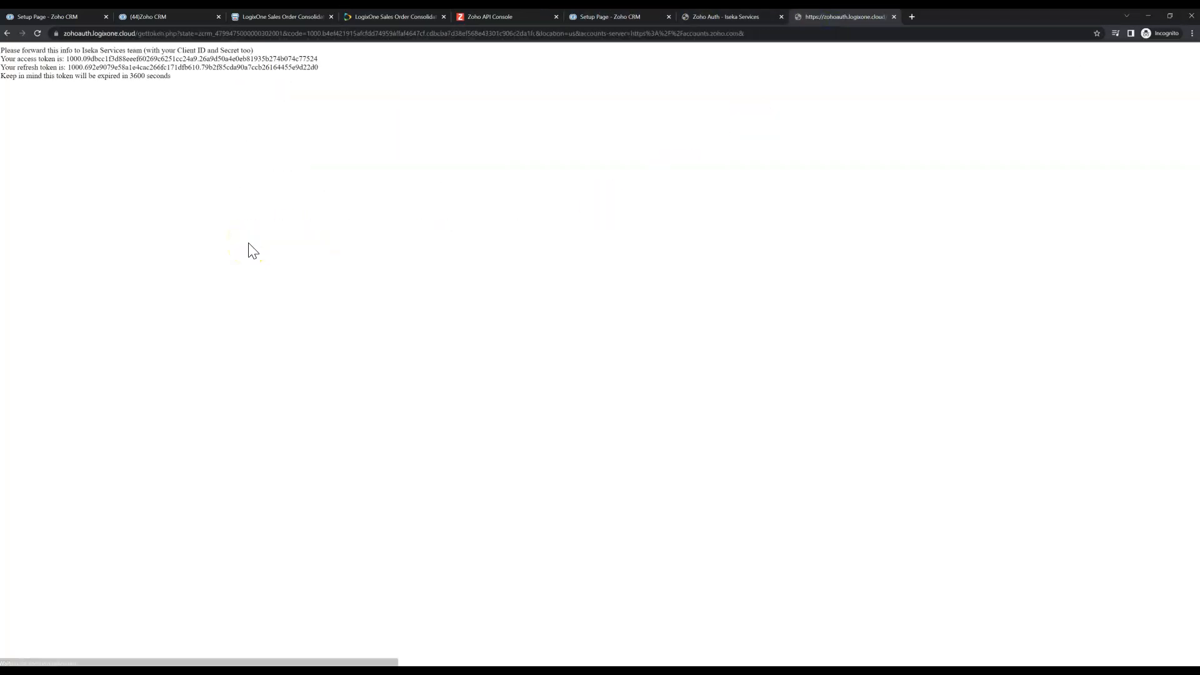
Step: Check Step 12 of the install guide and copy the refresh token from the generated token page
left_click(249, 119)
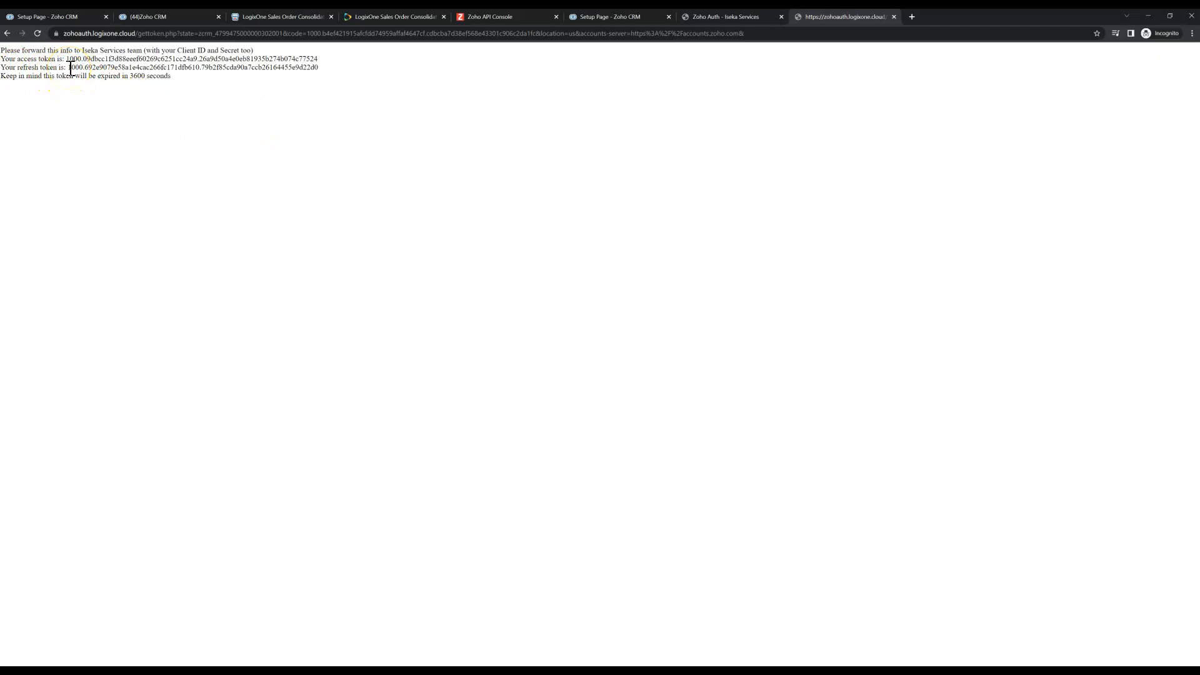
left_click(388, 19)
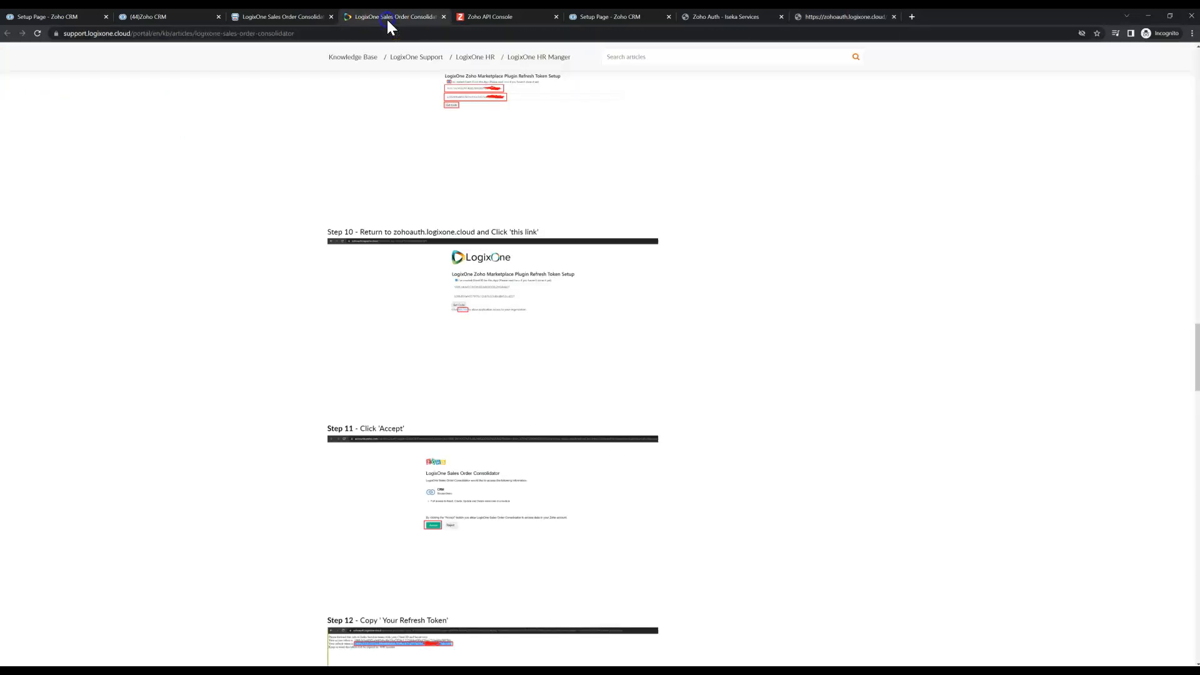
scroll(531, 410, "down", 3)
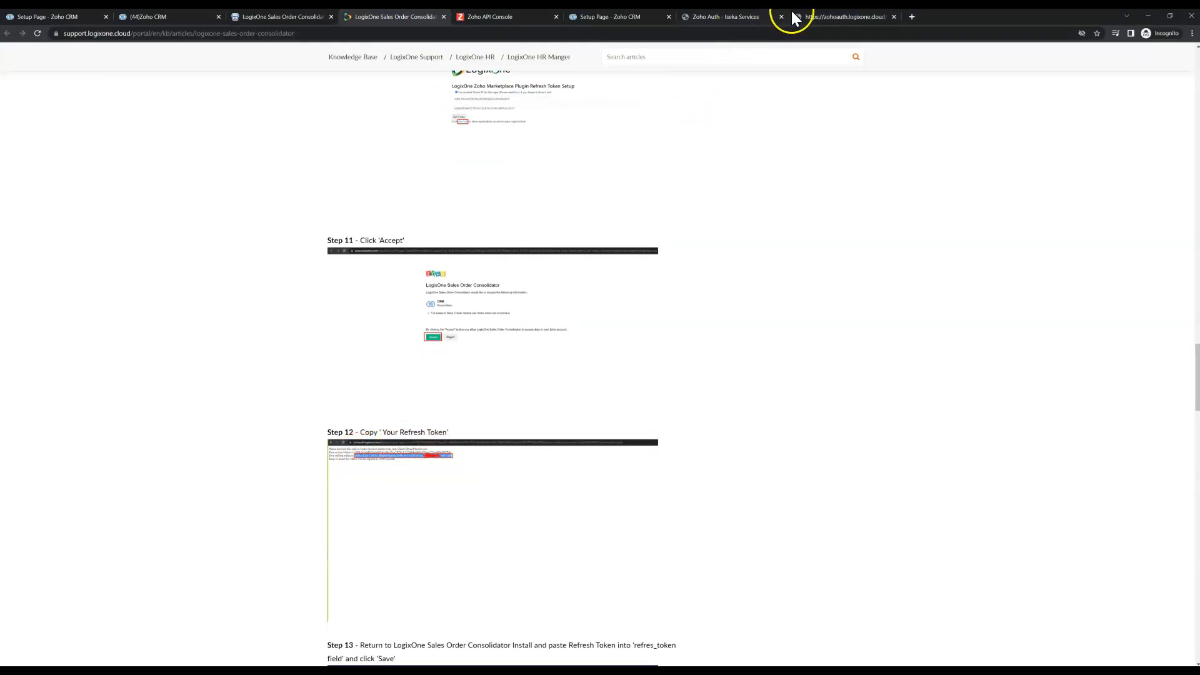
left_click(836, 17)
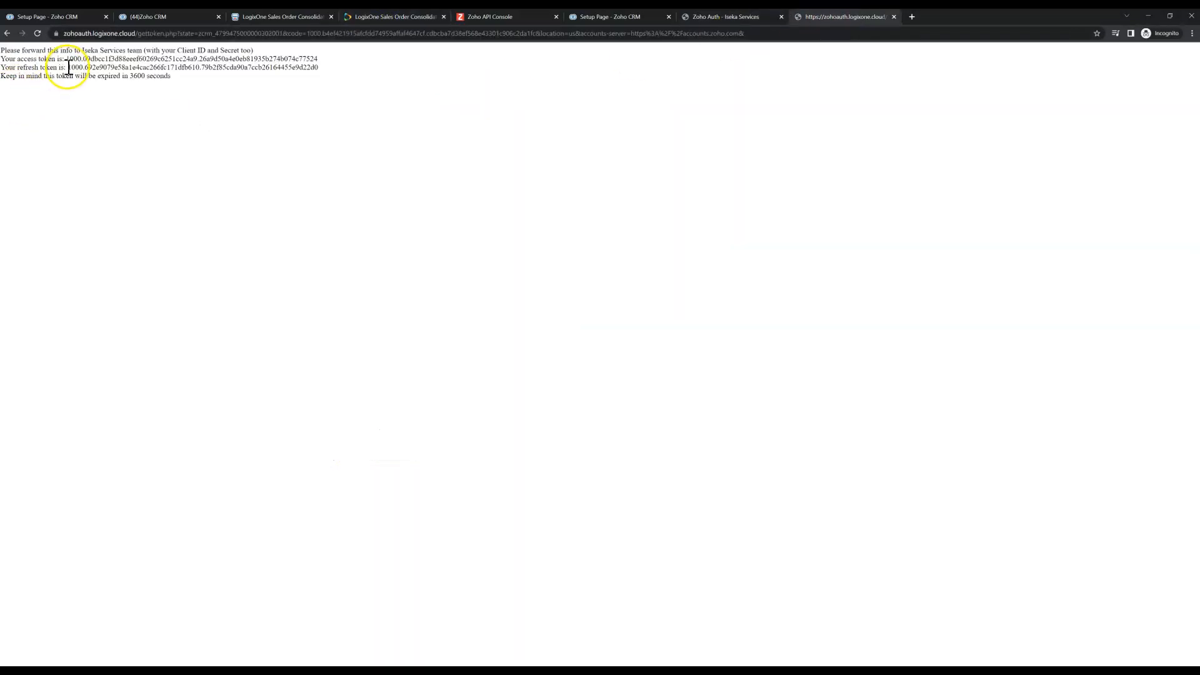
left_click_drag(68, 67, 319, 70)
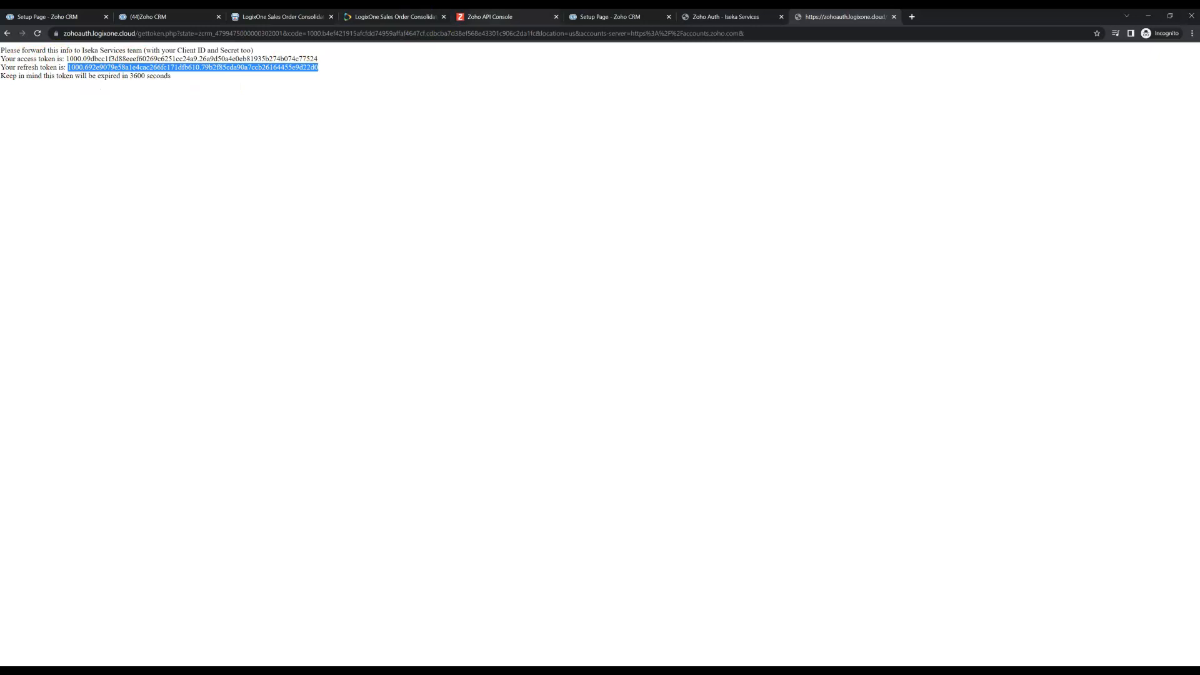
Step: Consult Step 13 of the install guide and paste the refresh token into the refresh_token field of the Extension Settings
left_click(375, 16)
scroll(565, 394, "down", 3)
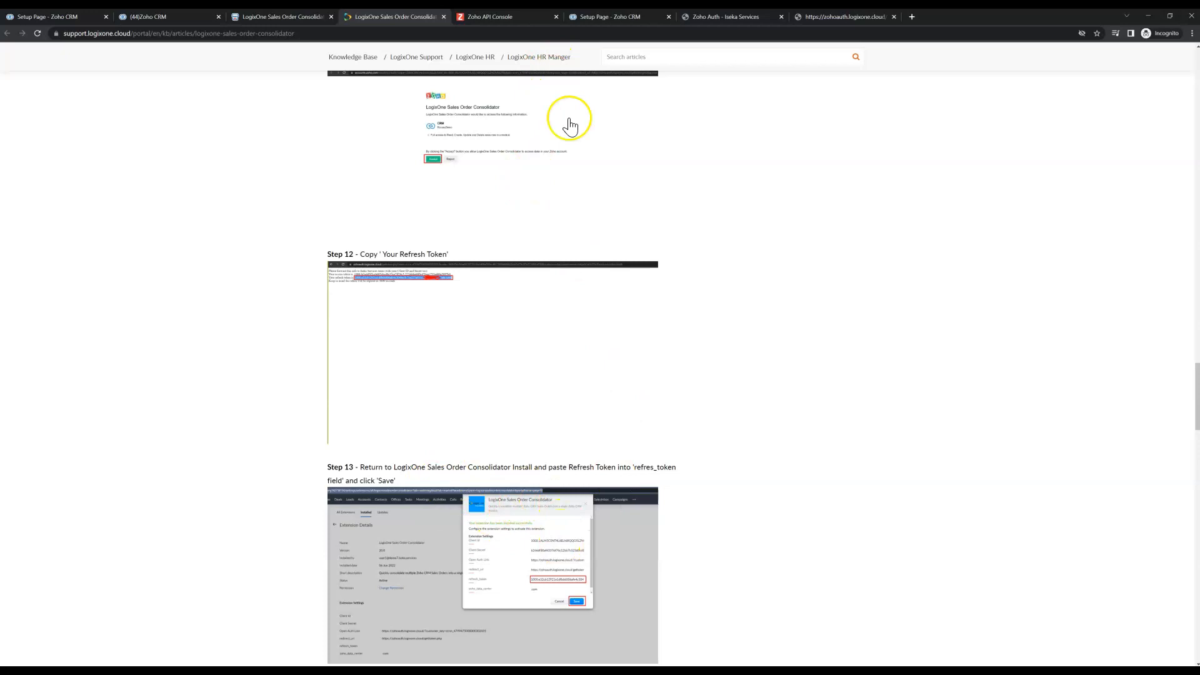
left_click(587, 18)
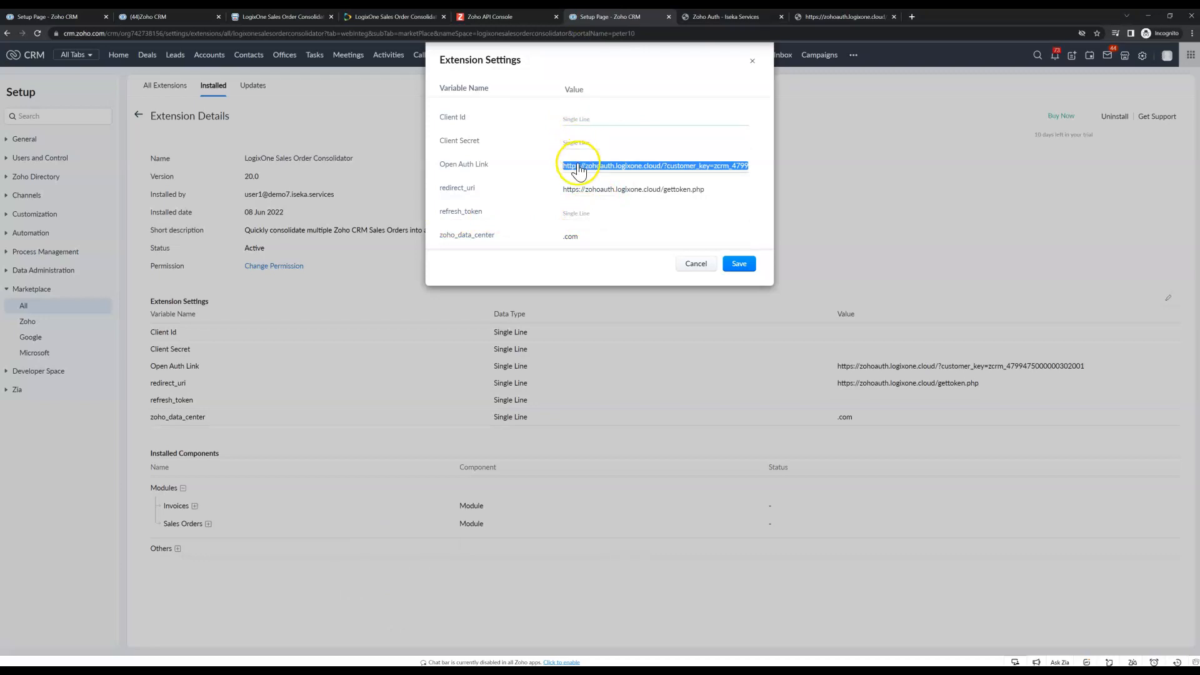
left_click(572, 215)
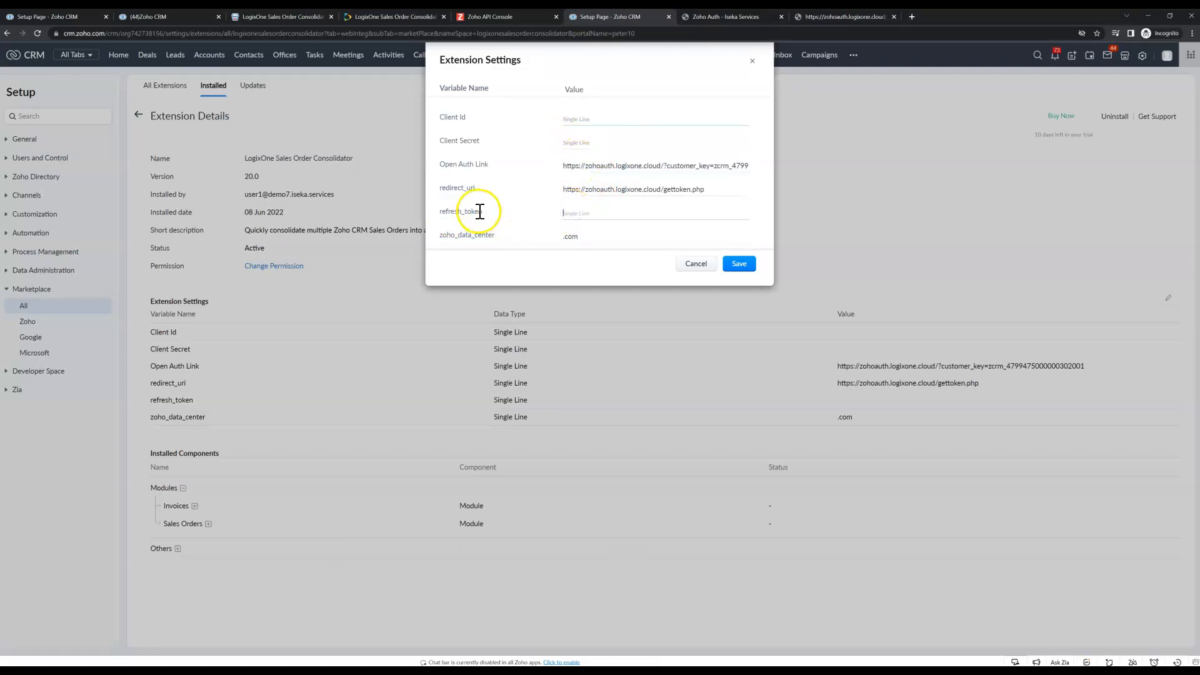
key("ctrl+v")
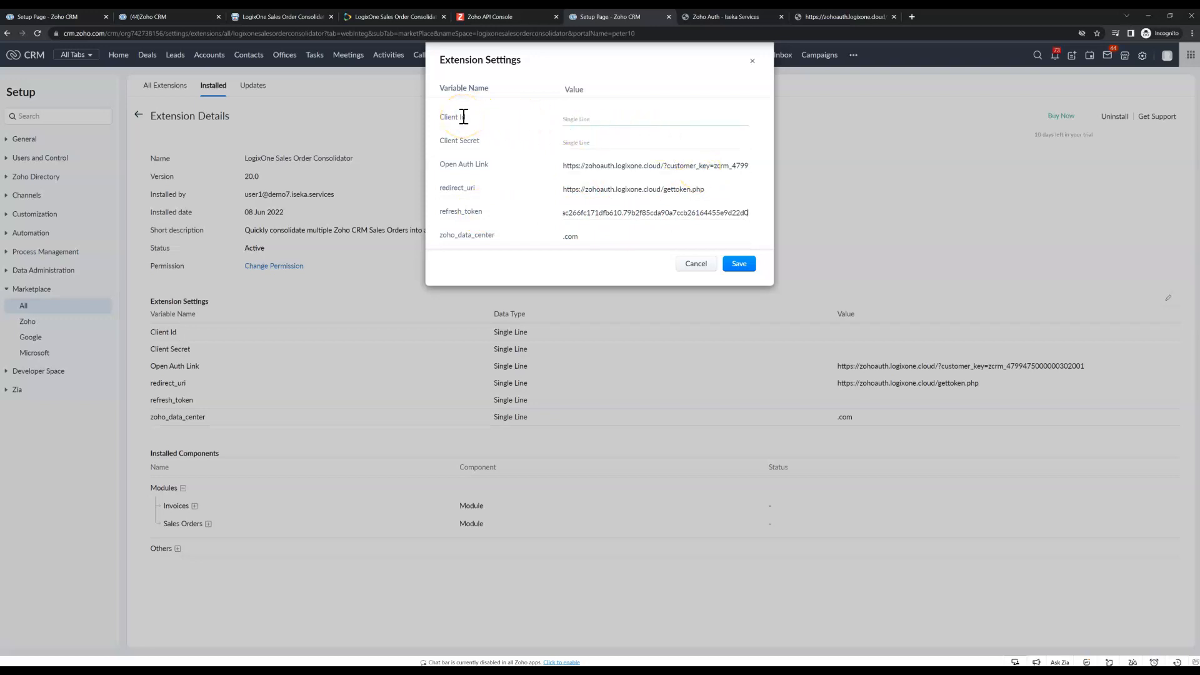
Step: Copy the Client ID from the API Console into the Client Id field of the Extension Settings
left_click(566, 121)
left_click(571, 148)
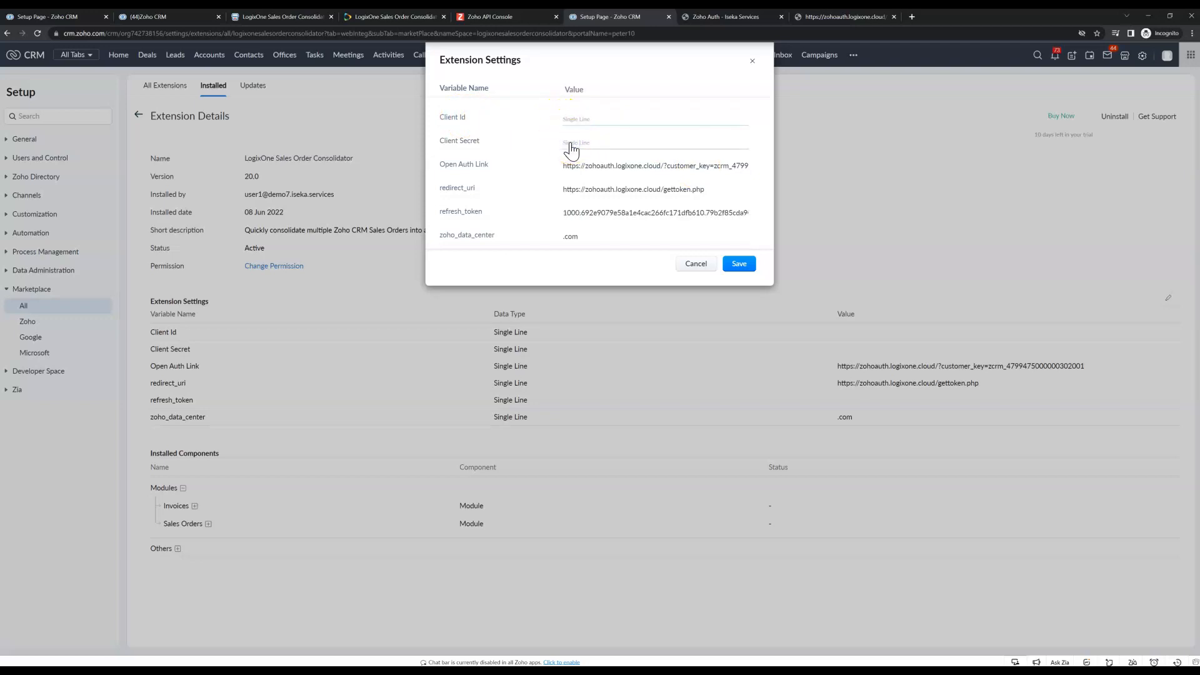
left_click(812, 17)
left_click(752, 18)
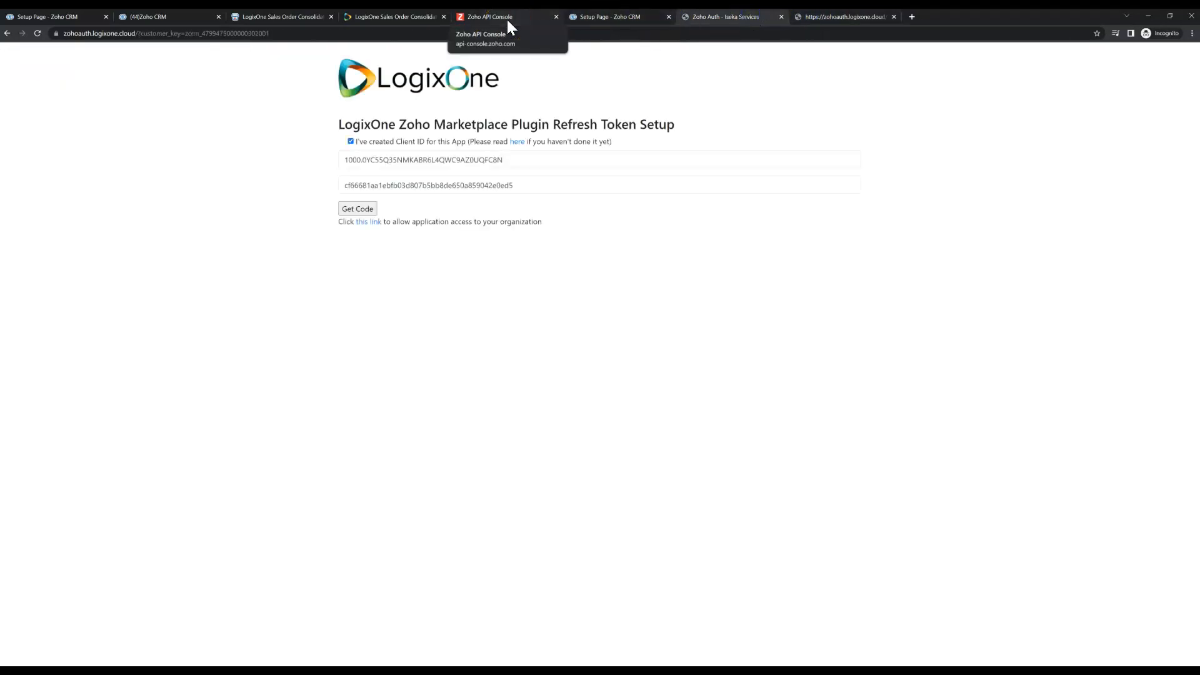
left_click_drag(504, 160, 330, 168)
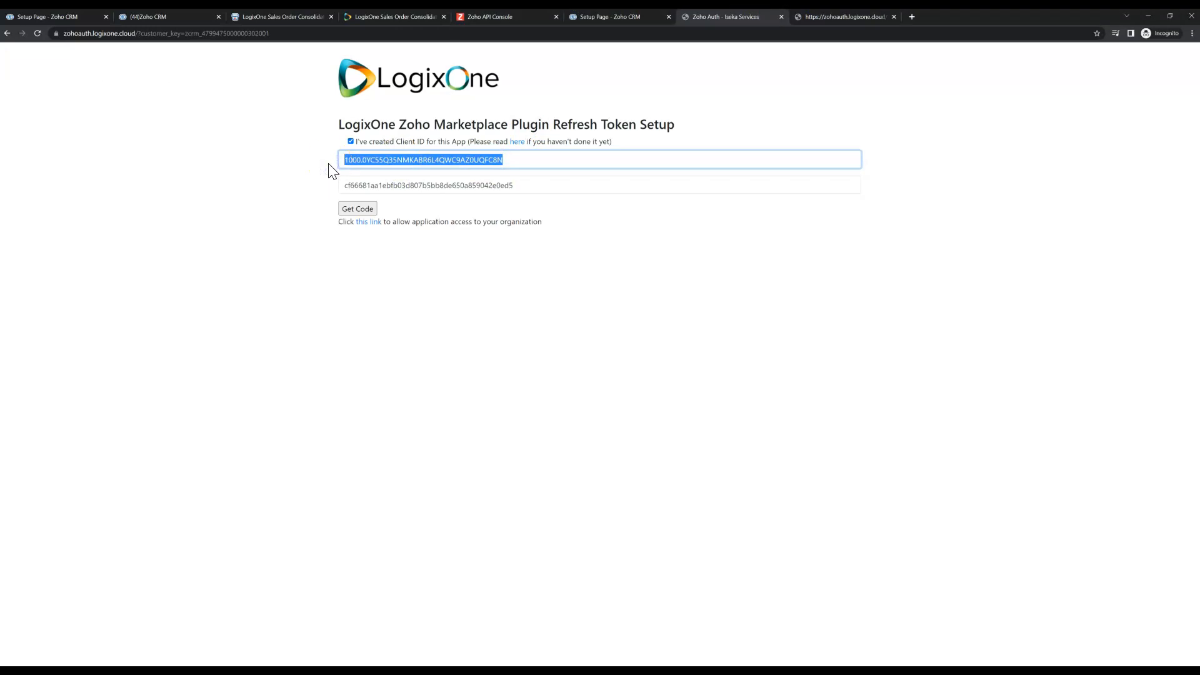
left_click(497, 16)
left_click(191, 194)
left_click(595, 18)
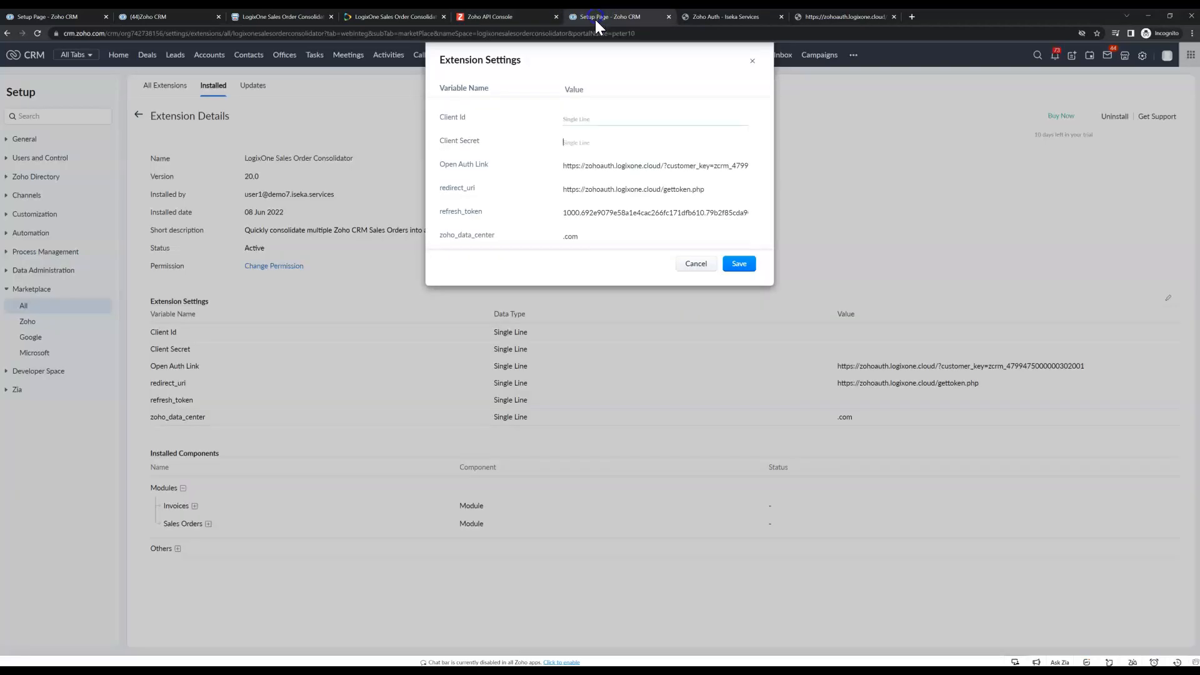
left_click(580, 119)
key("ctrl+v")
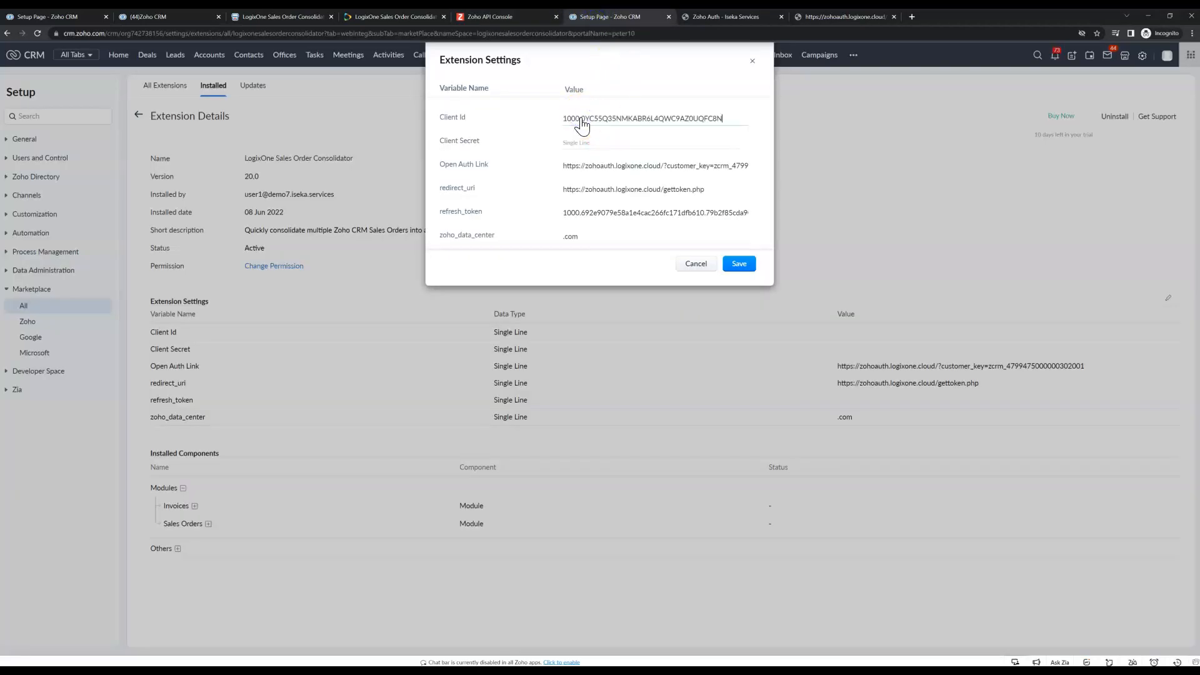
Step: Copy the Client Secret from the API Console into the Client Secret field of the Extension Settings
left_click(500, 17)
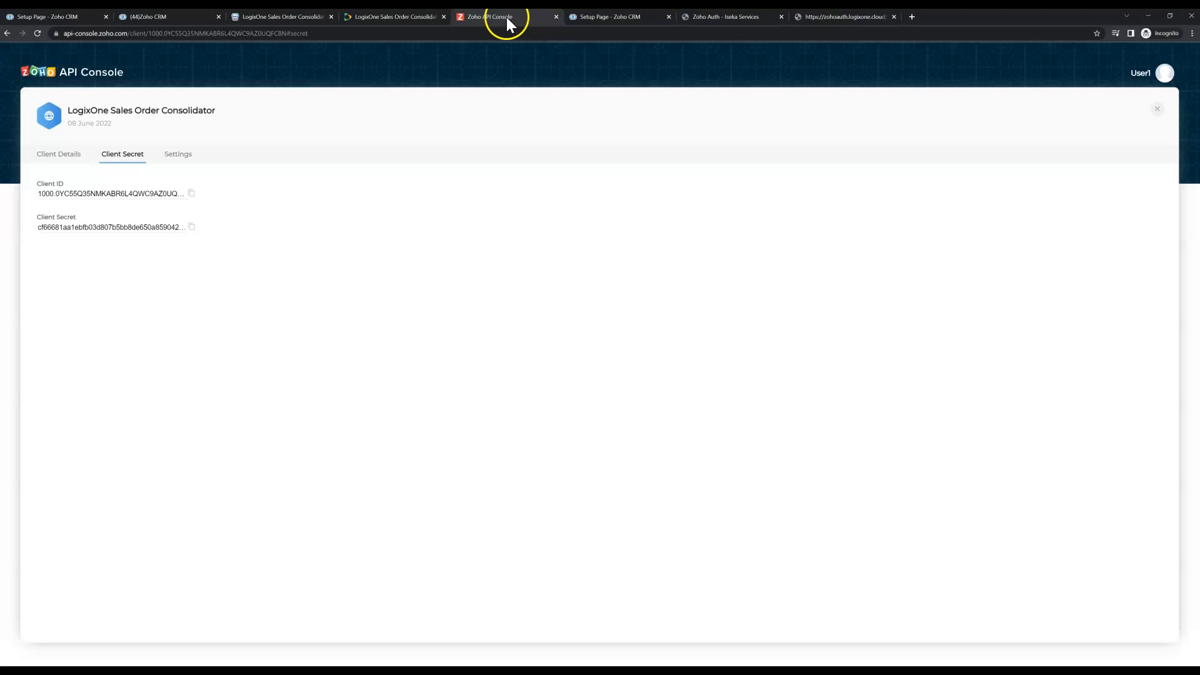
left_click(192, 227)
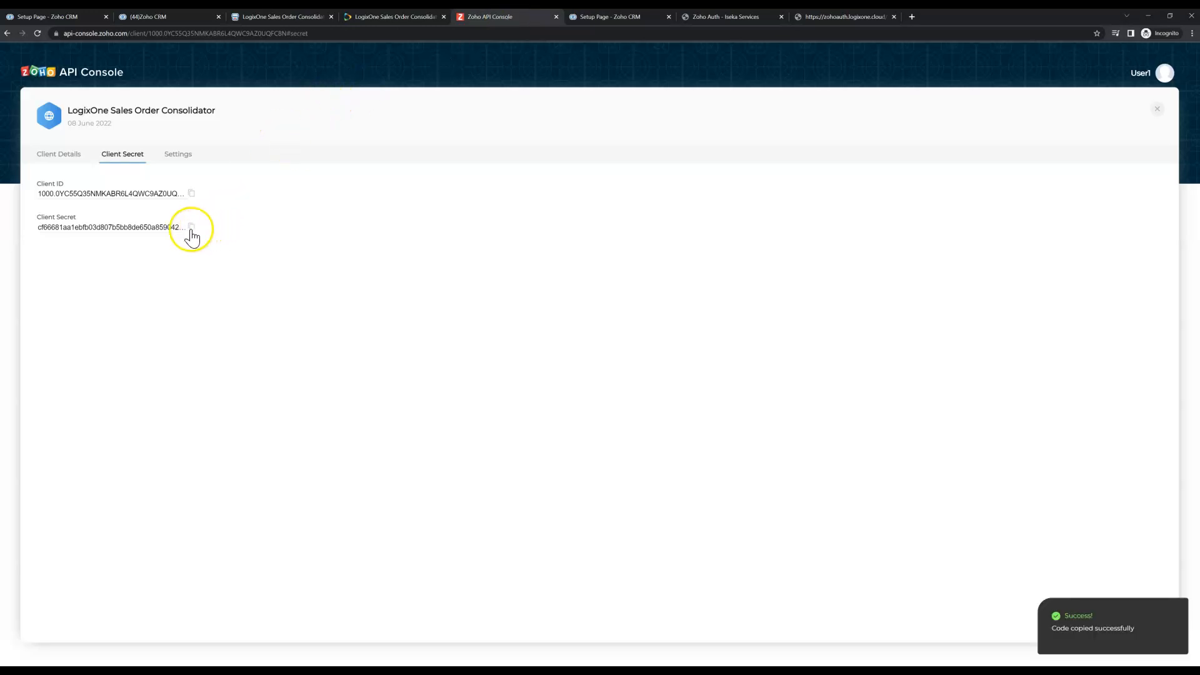
left_click(602, 18)
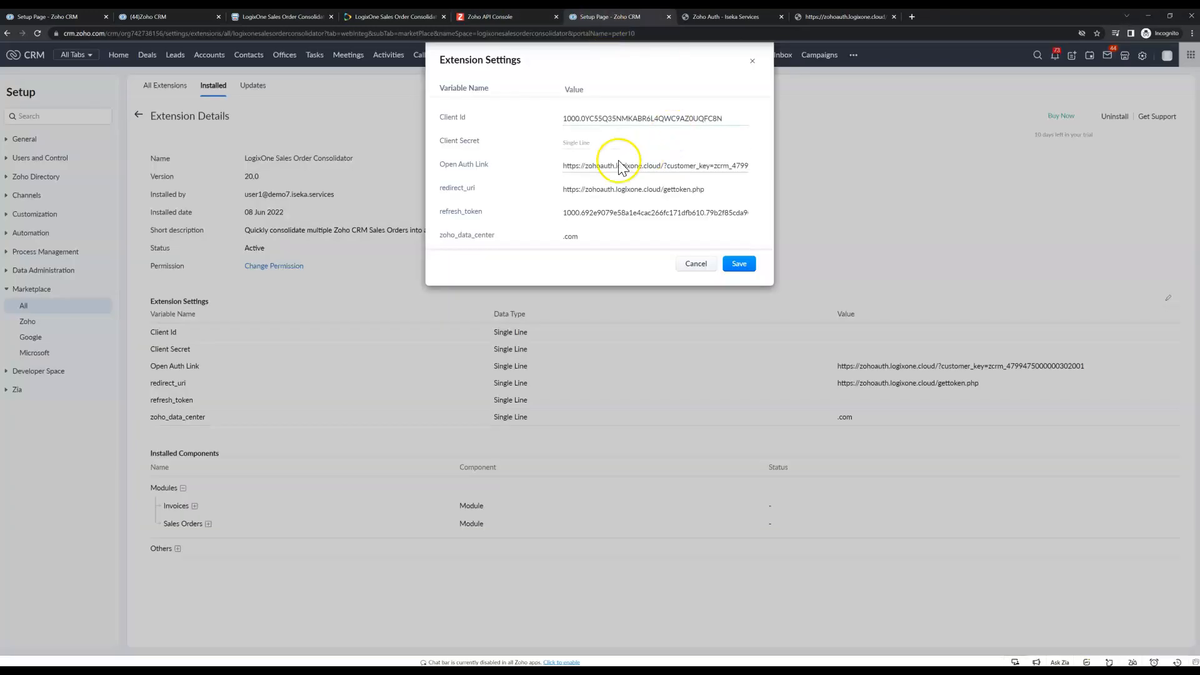
key("ctrl+v")
Step: Check the settings against Steps 13 and 14 of the install guide and save the Extension Settings
left_click(398, 19)
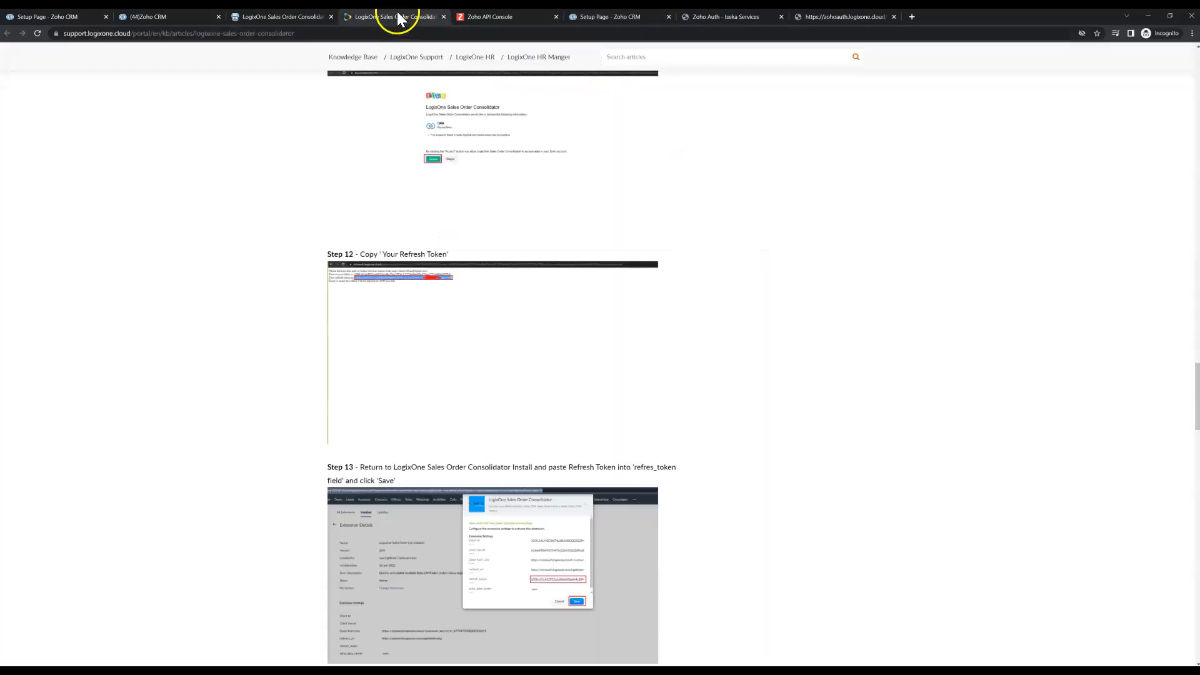
scroll(619, 432, "down", 3)
scroll(682, 472, "down", 3)
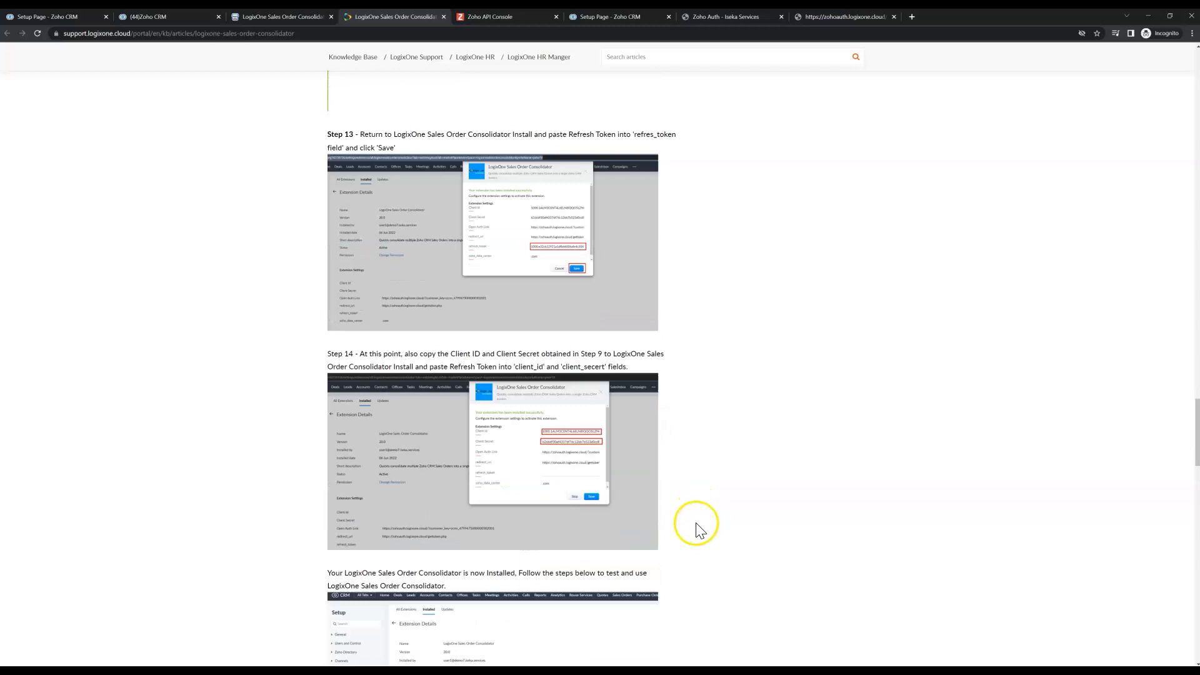
scroll(647, 519, "down", 2)
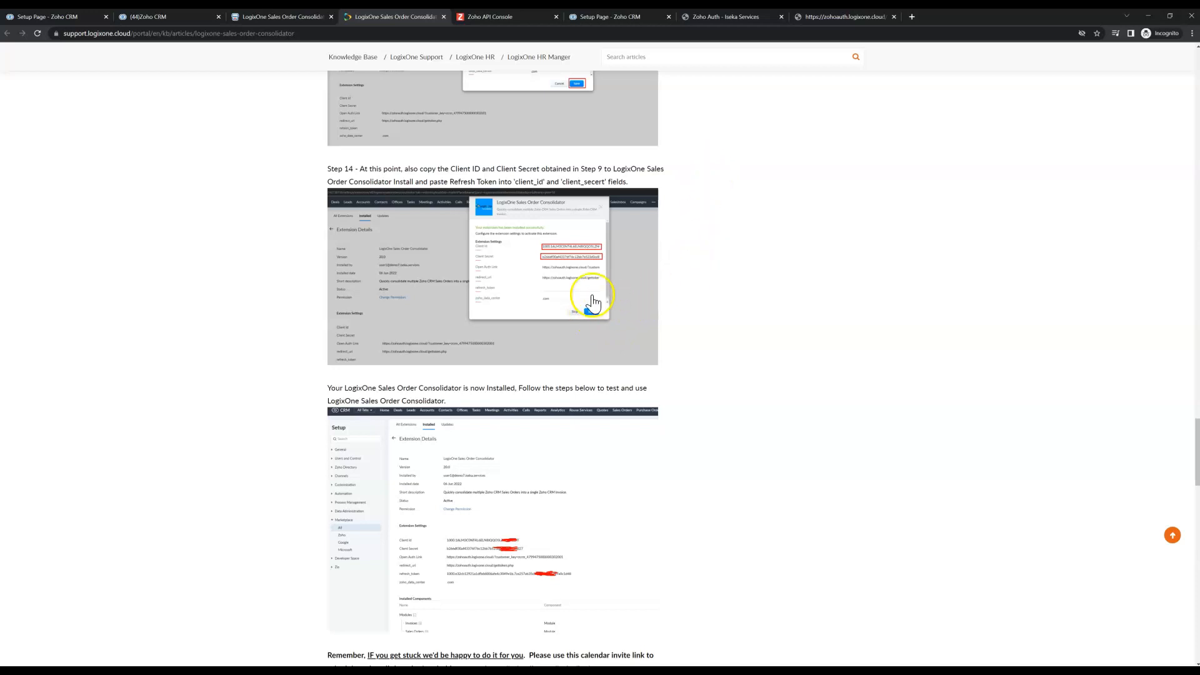
scroll(719, 282, "down", 1)
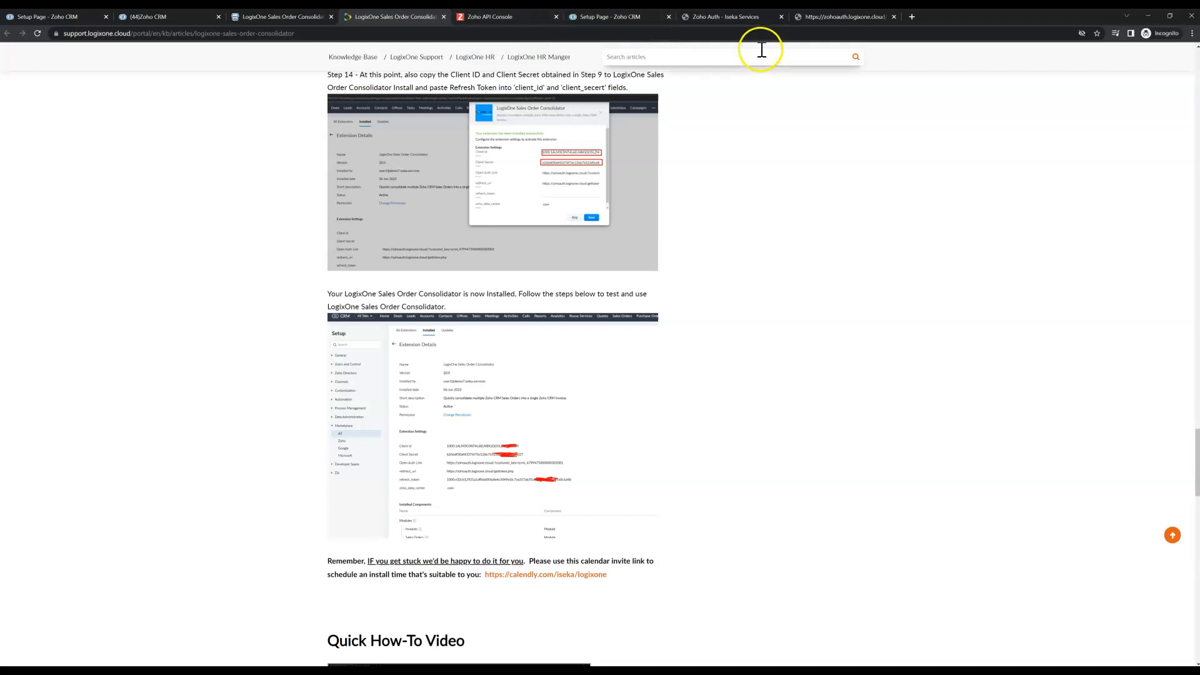
left_click(595, 17)
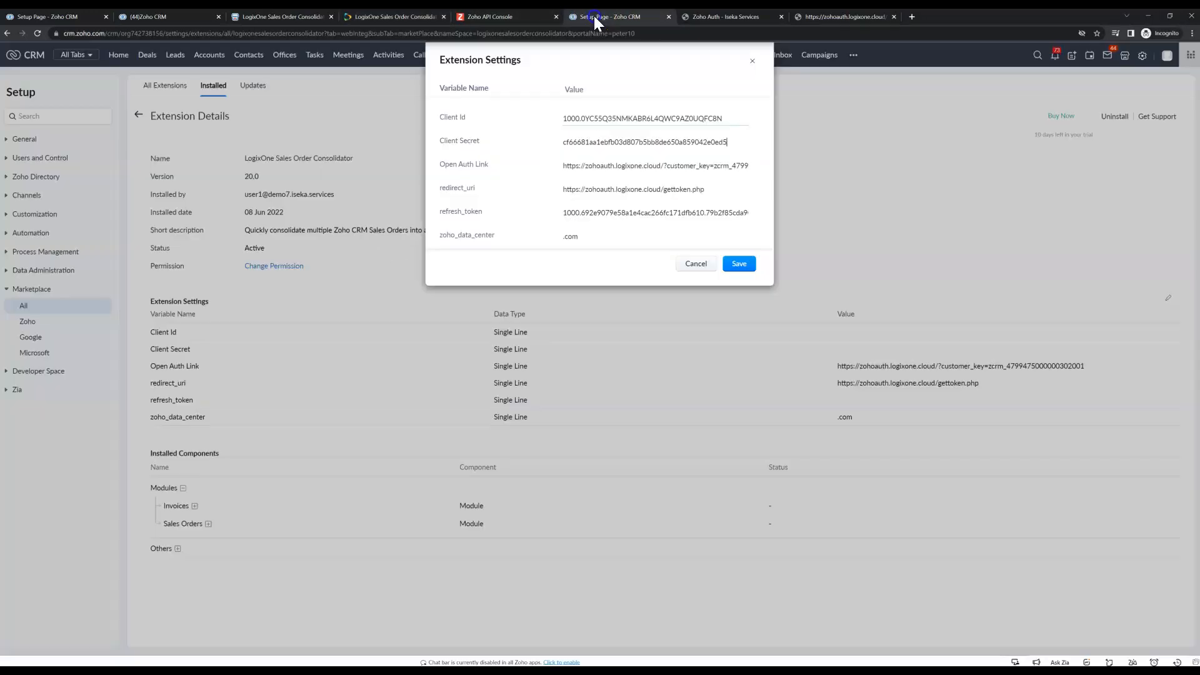
left_click(739, 264)
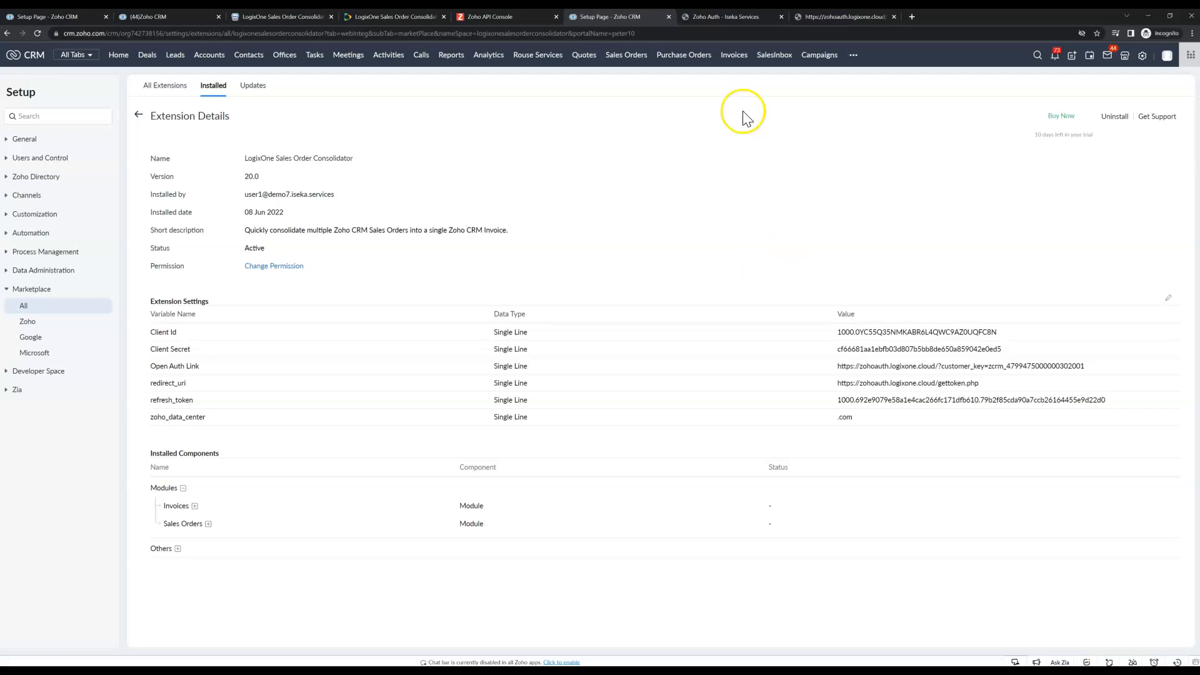
Step: Create a consolidated invoice from the first three "Test consolidate" sales orders and dismiss the message
left_click(632, 59)
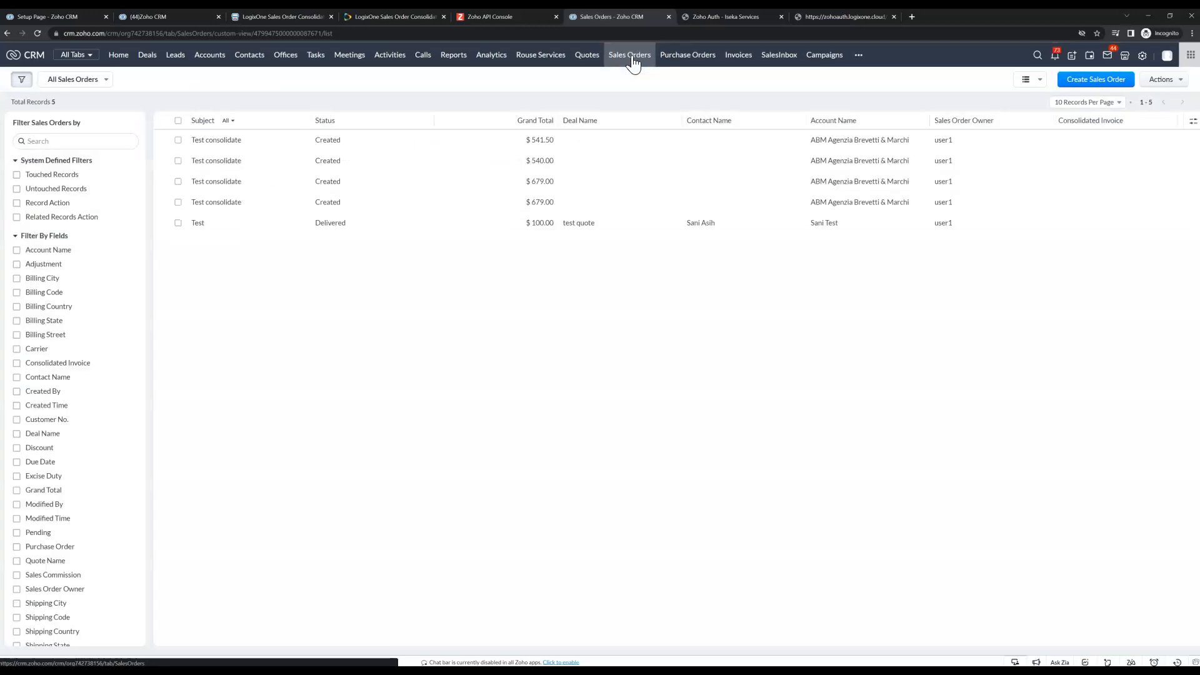
left_click(178, 140)
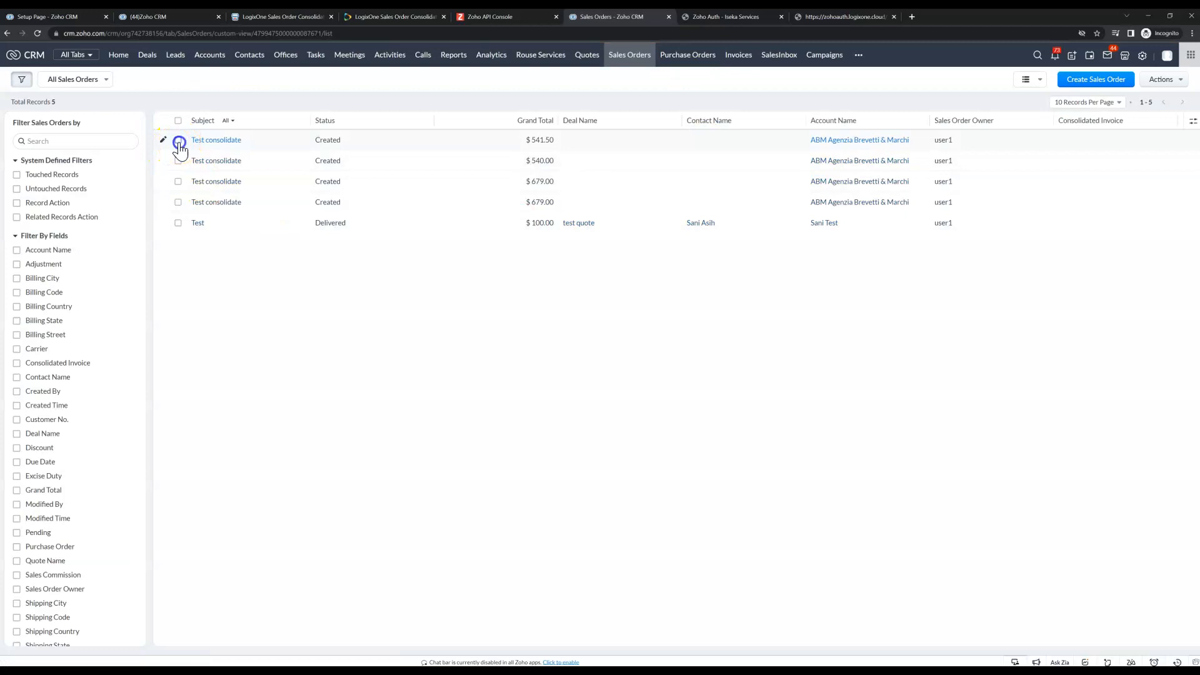
left_click(179, 160)
left_click(178, 181)
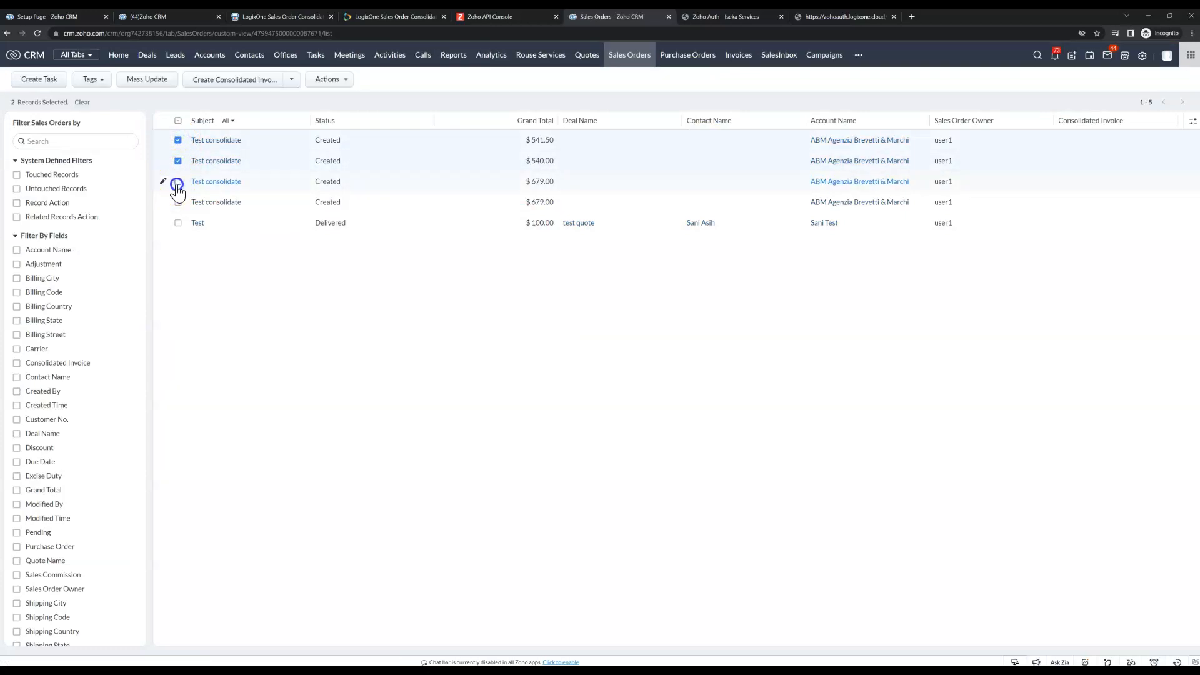
left_click(210, 81)
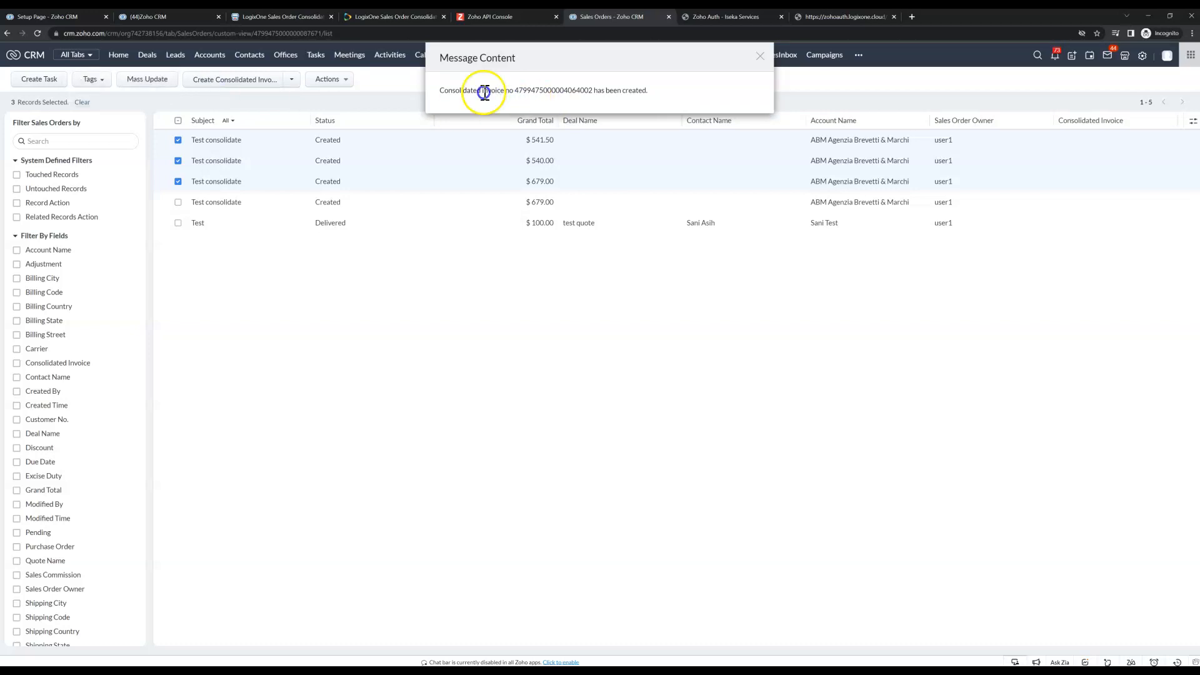
left_click(768, 52)
left_click(762, 56)
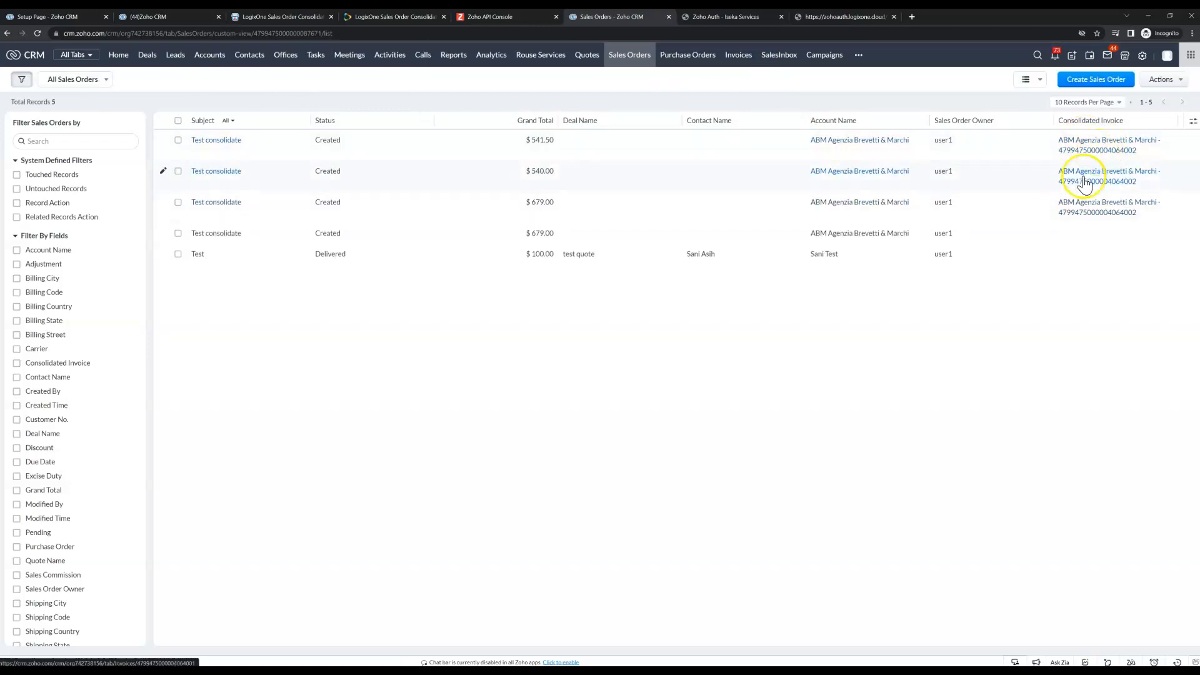
Step: Open the consolidated invoice linked to the first sales order and review its consolidated sales orders, invoiced items and totals
left_click(1095, 150)
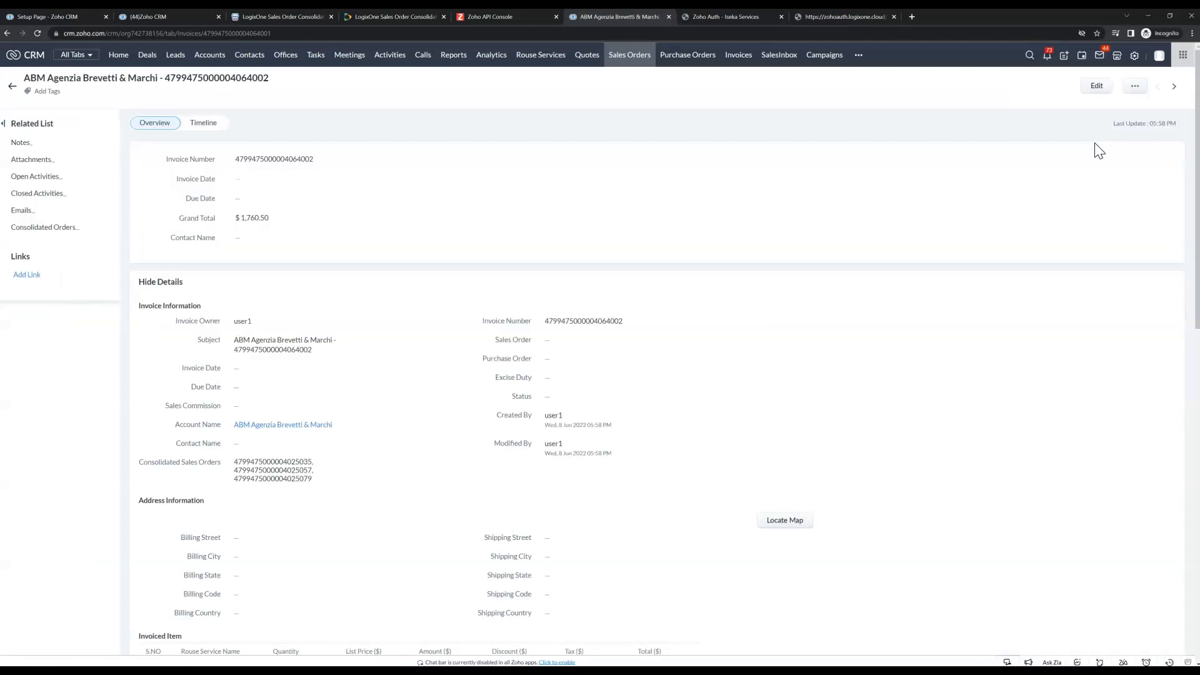
scroll(313, 429, "down", 3)
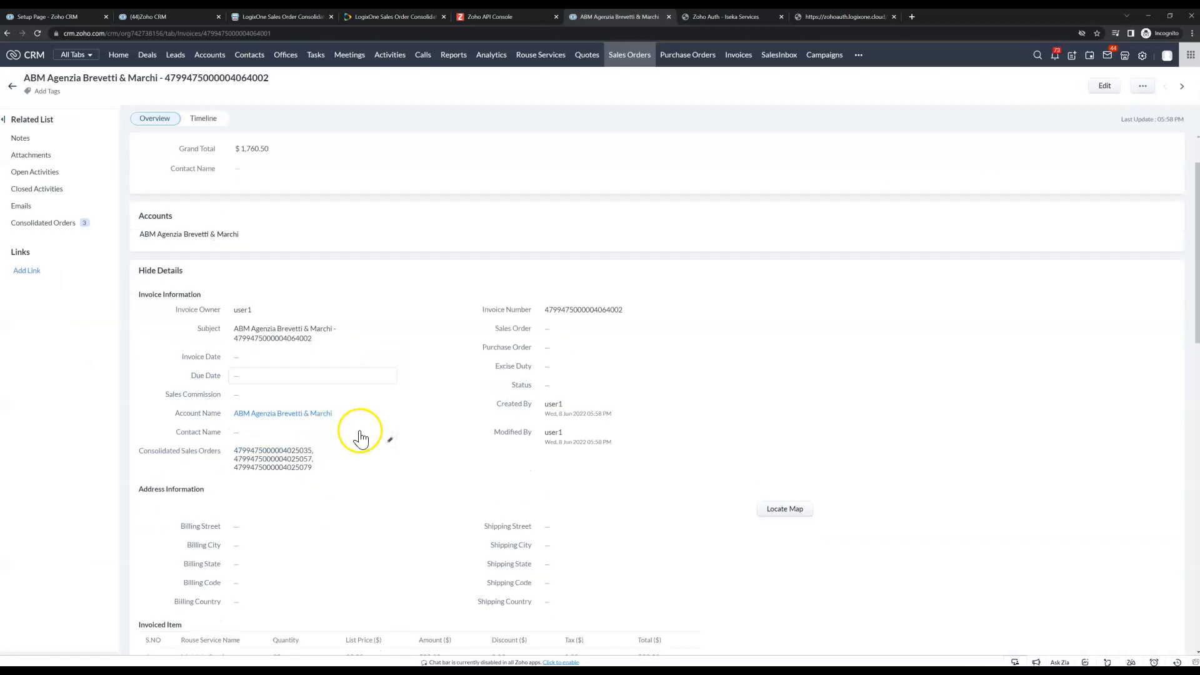
scroll(337, 455, "down", 2)
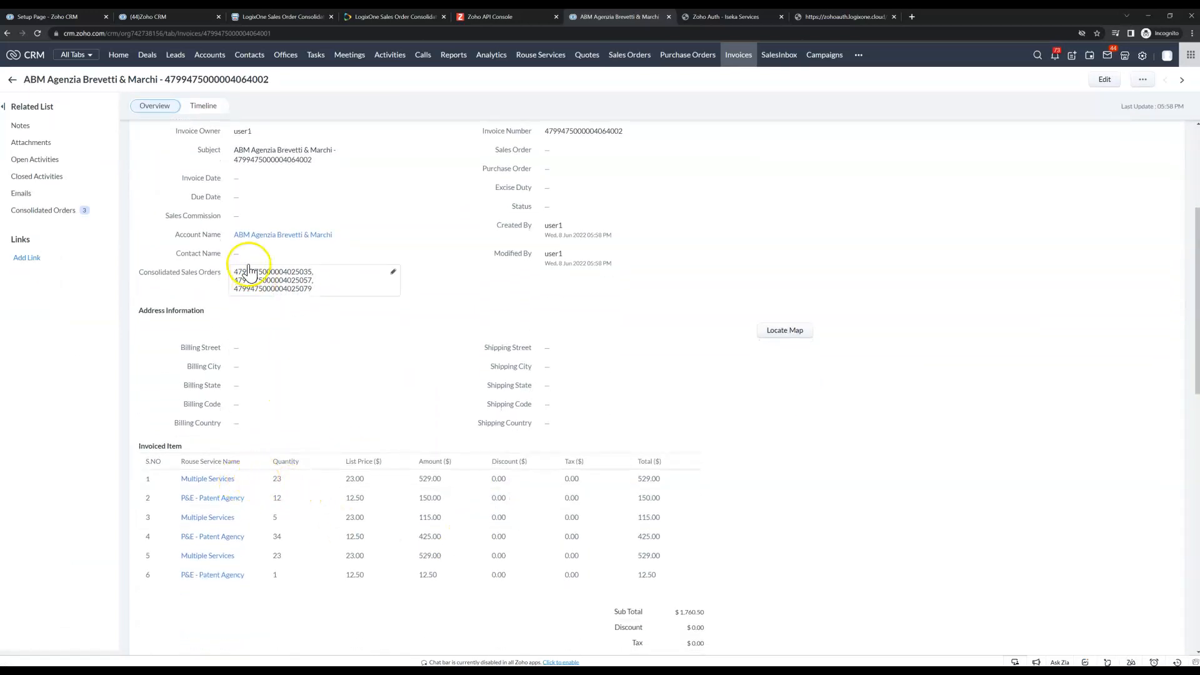
scroll(454, 502, "down", 6)
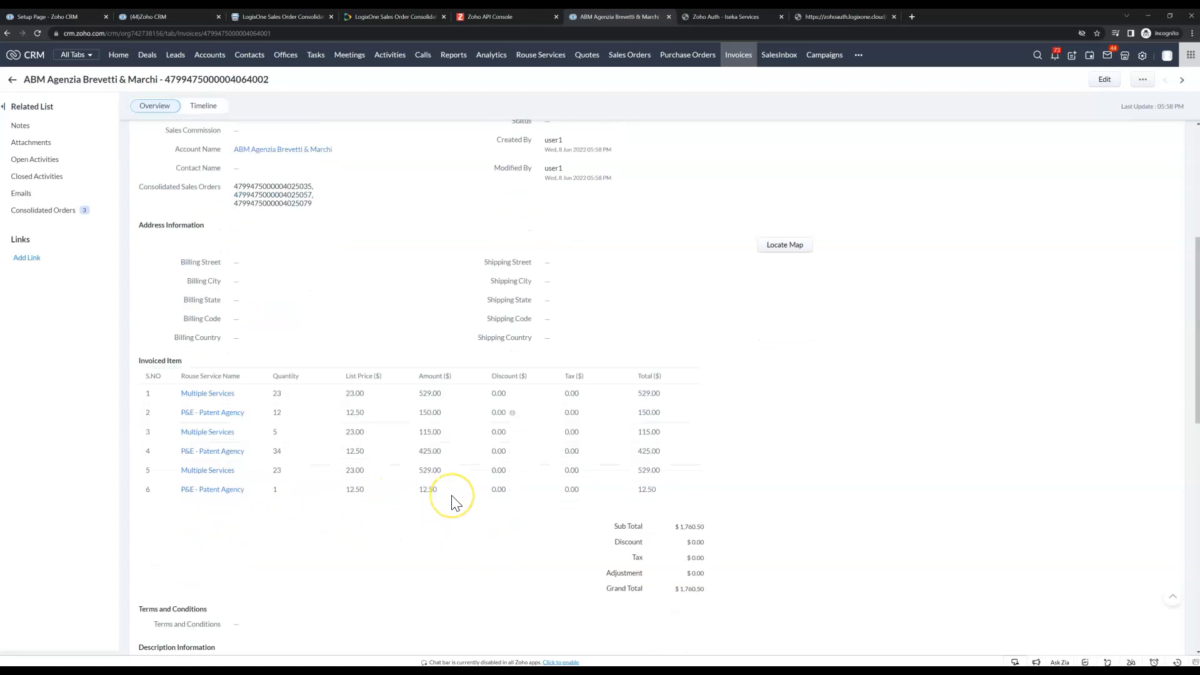
scroll(451, 482, "up", 8)
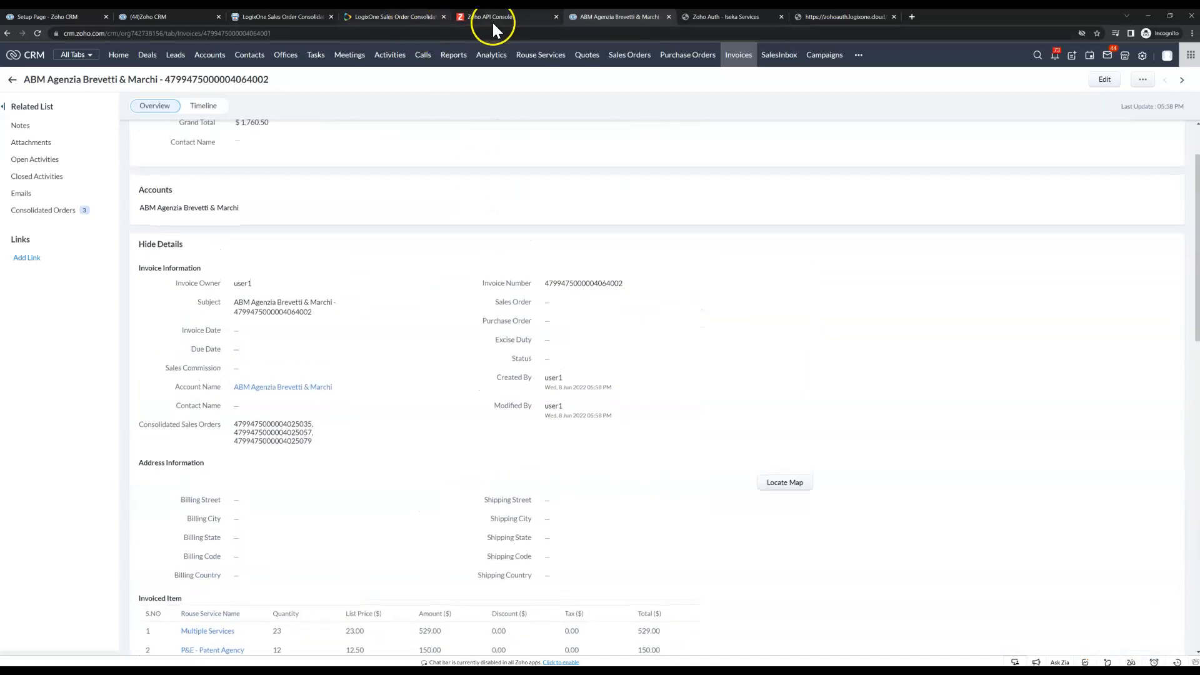
Step: Return to the install guide and review its Quick How-To Video section and Steps 1 to 3 on consolidating sales orders
left_click(375, 15)
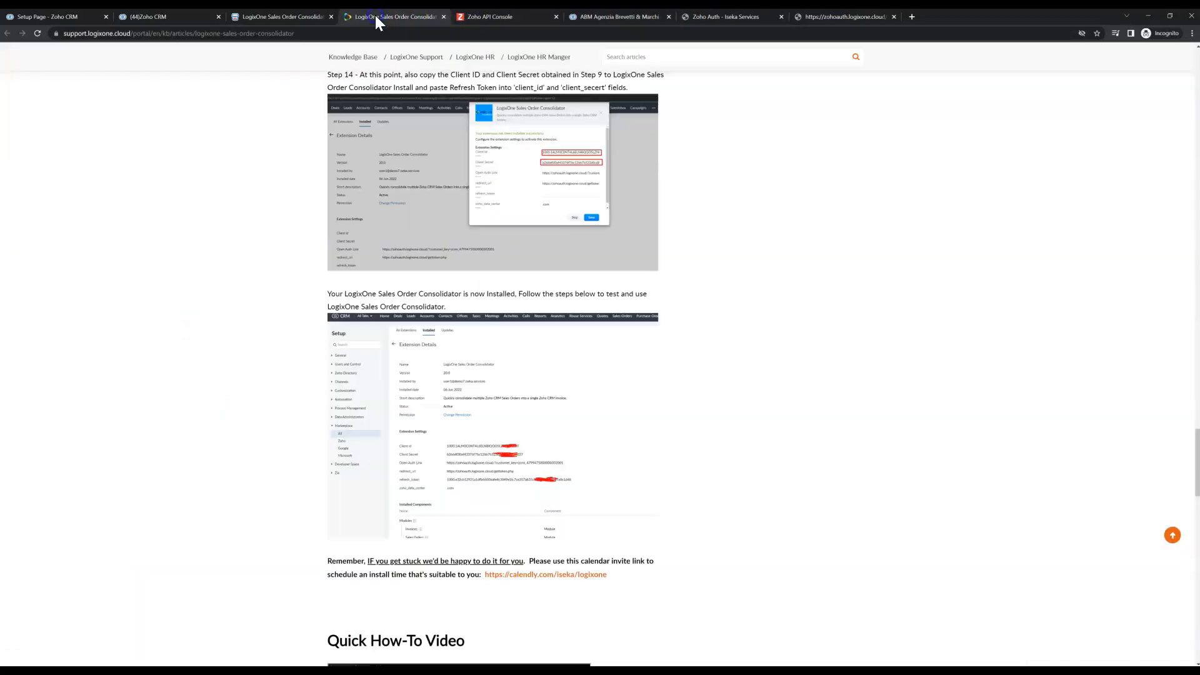
scroll(758, 362, "down", 3)
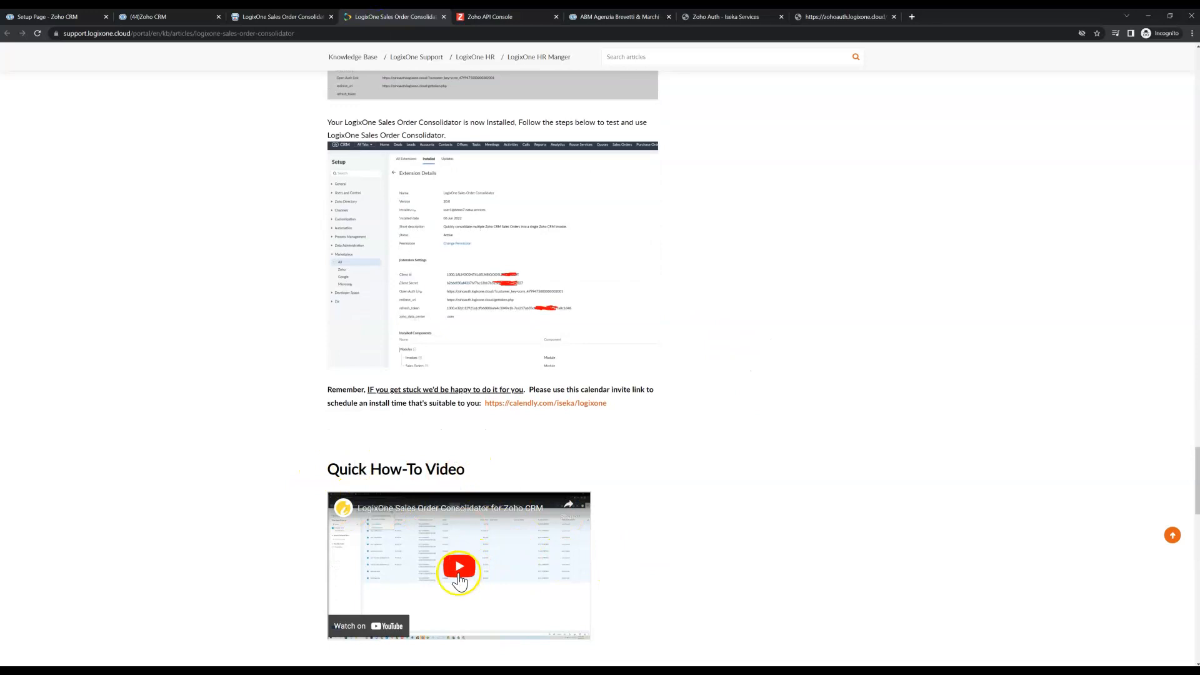
scroll(646, 535, "down", 3)
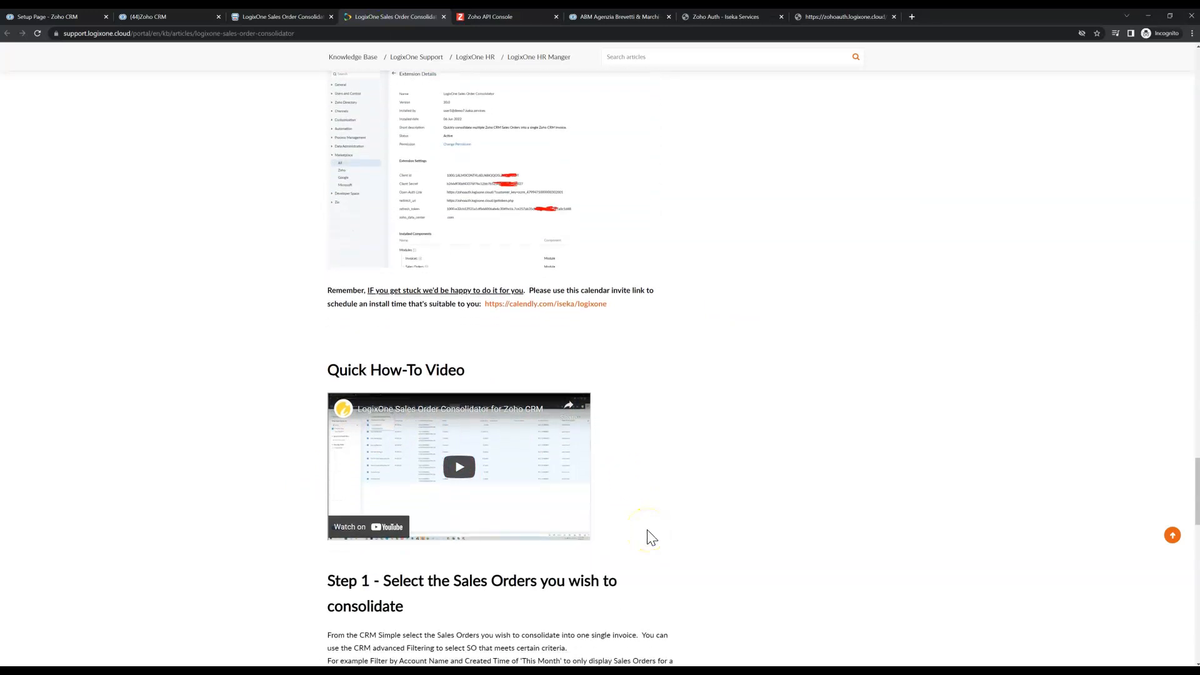
scroll(647, 536, "down", 5)
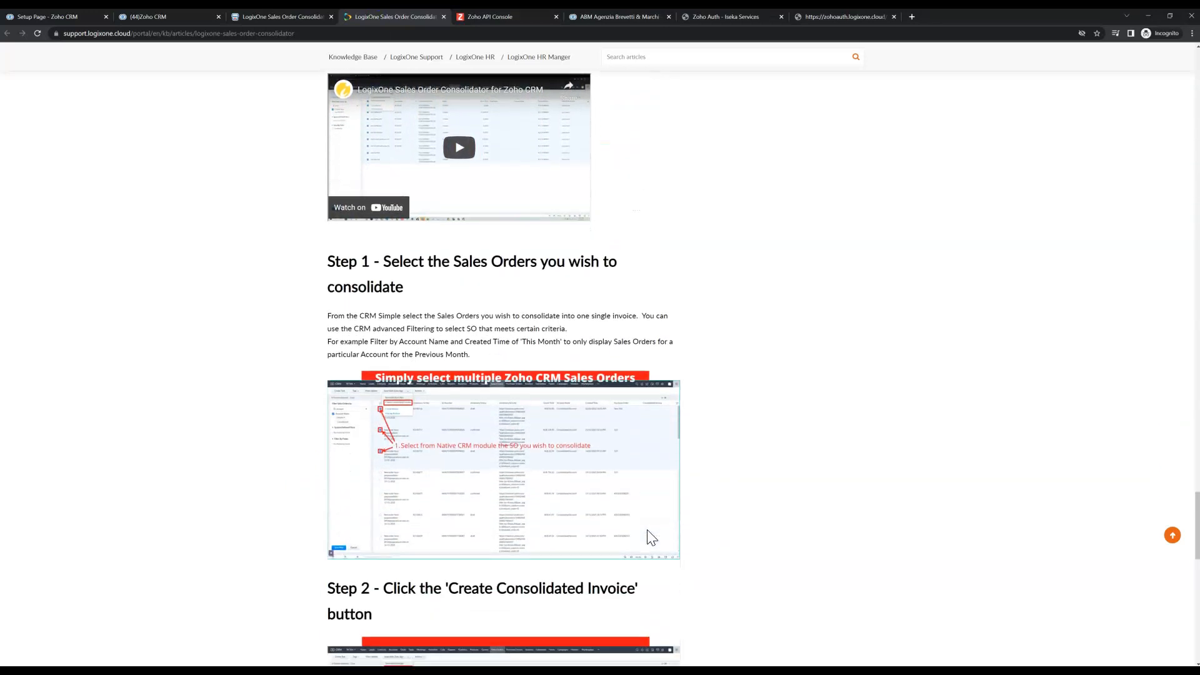
scroll(498, 417, "down", 10)
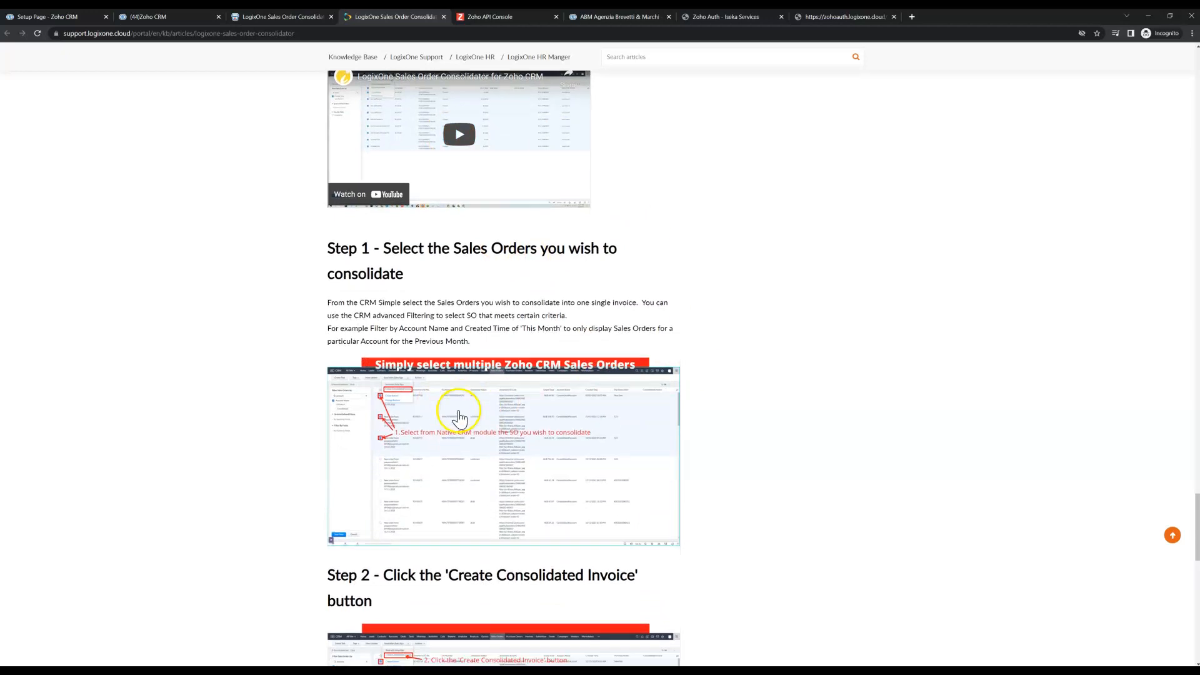
scroll(462, 416, "down", 6)
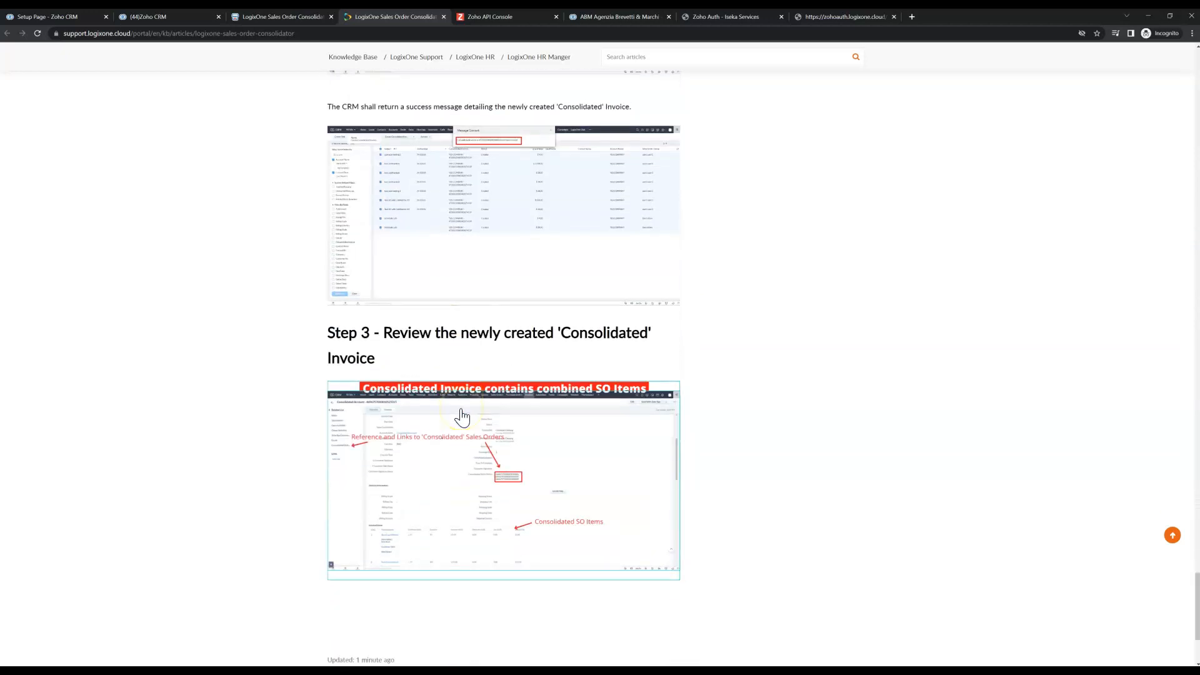
scroll(462, 415, "up", 7)
scroll(465, 407, "up", 14)
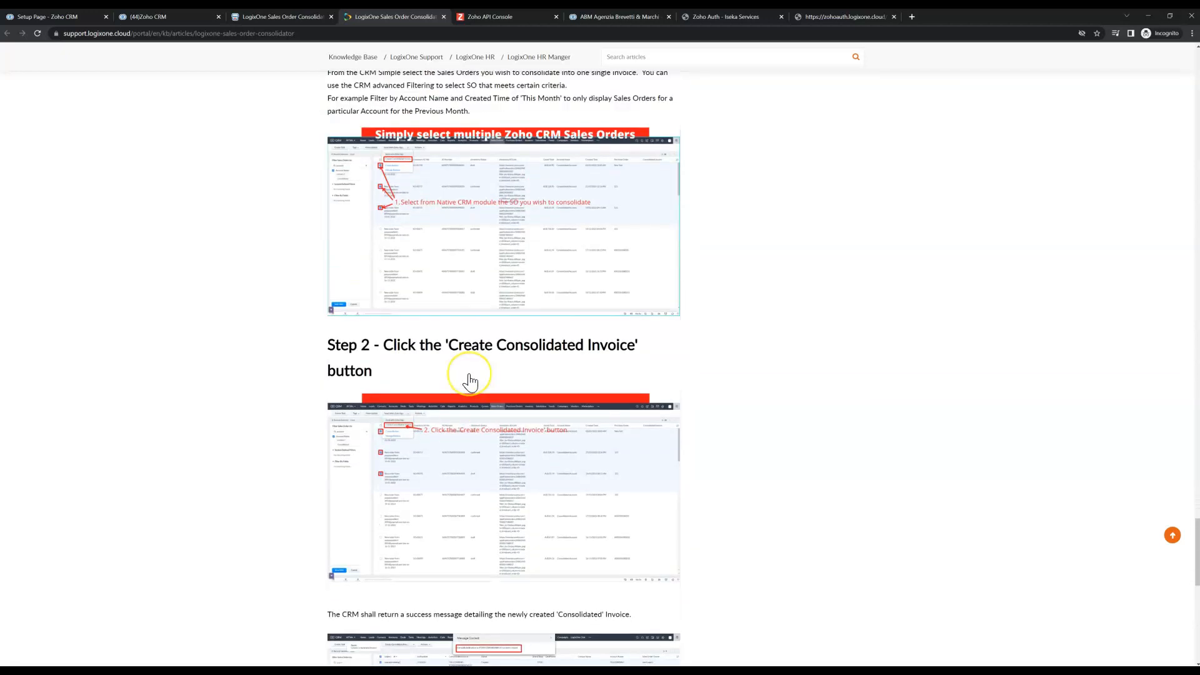
scroll(471, 381, "up", 3)
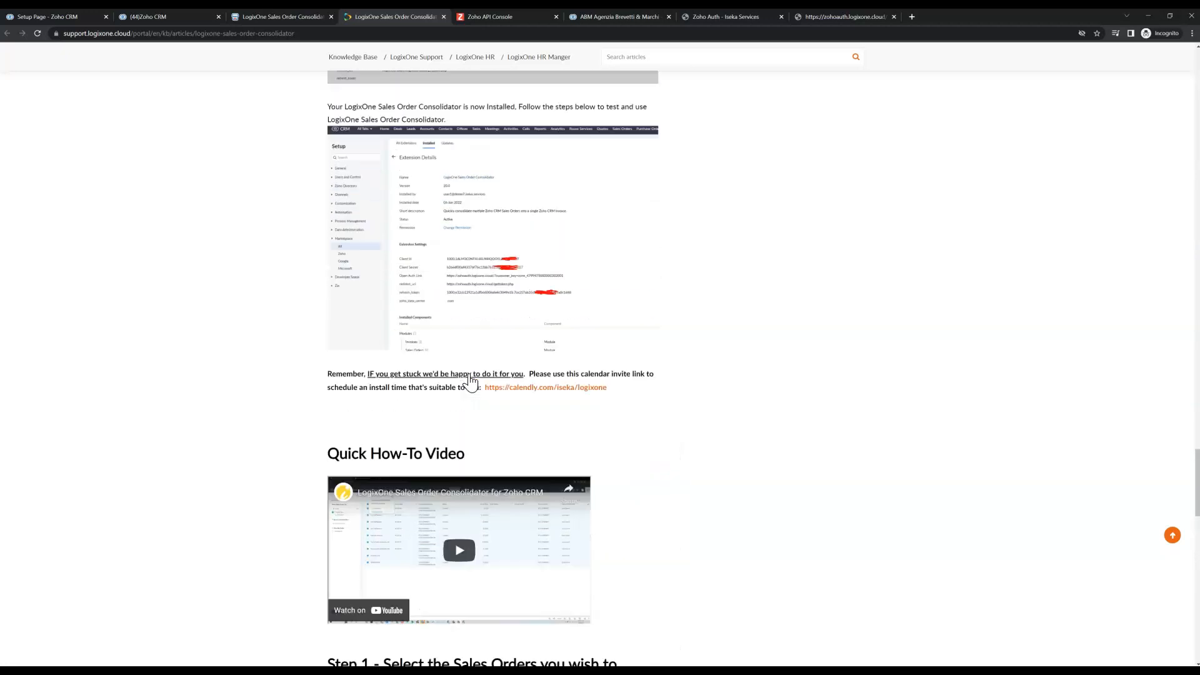